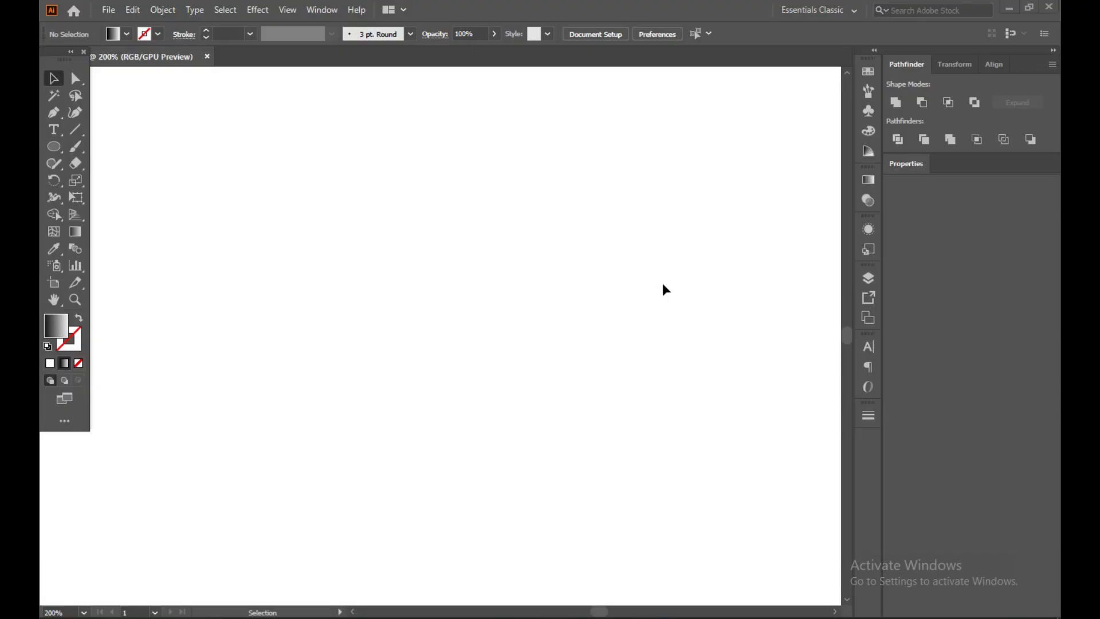
Step: Reset to default white fill and black stroke and select the Pen tool
{"action": "left_click", "coordinate": [48, 346]}
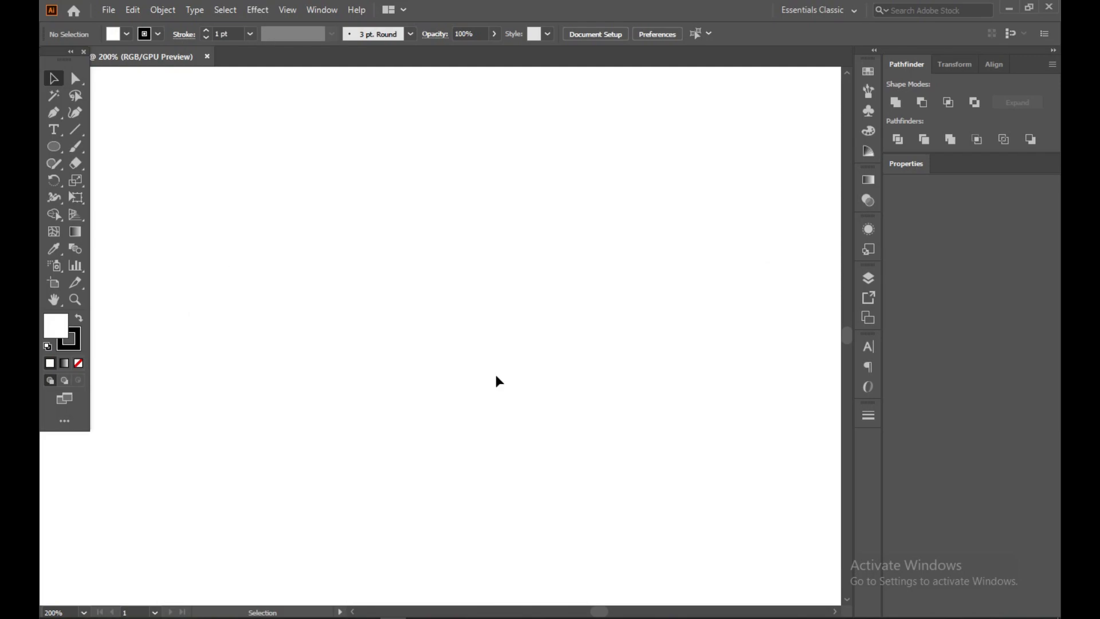
{"action": "left_click", "coordinate": [53, 112]}
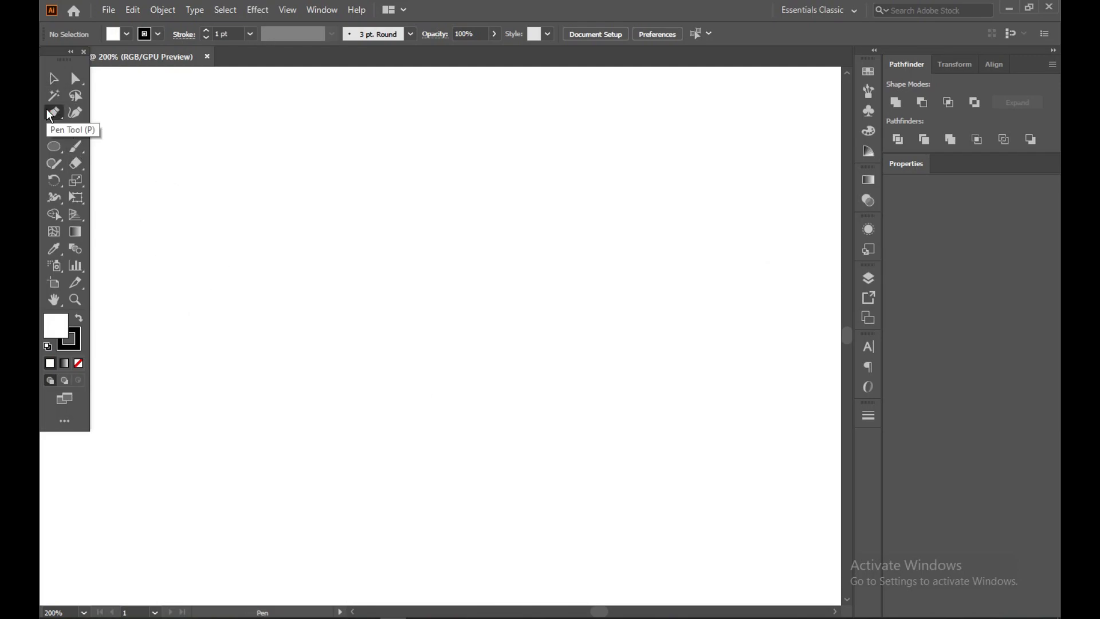
Step: Draw a straight vertical line with the Pen tool and reduce its stroke weight
{"action": "left_click", "coordinate": [323, 167]}
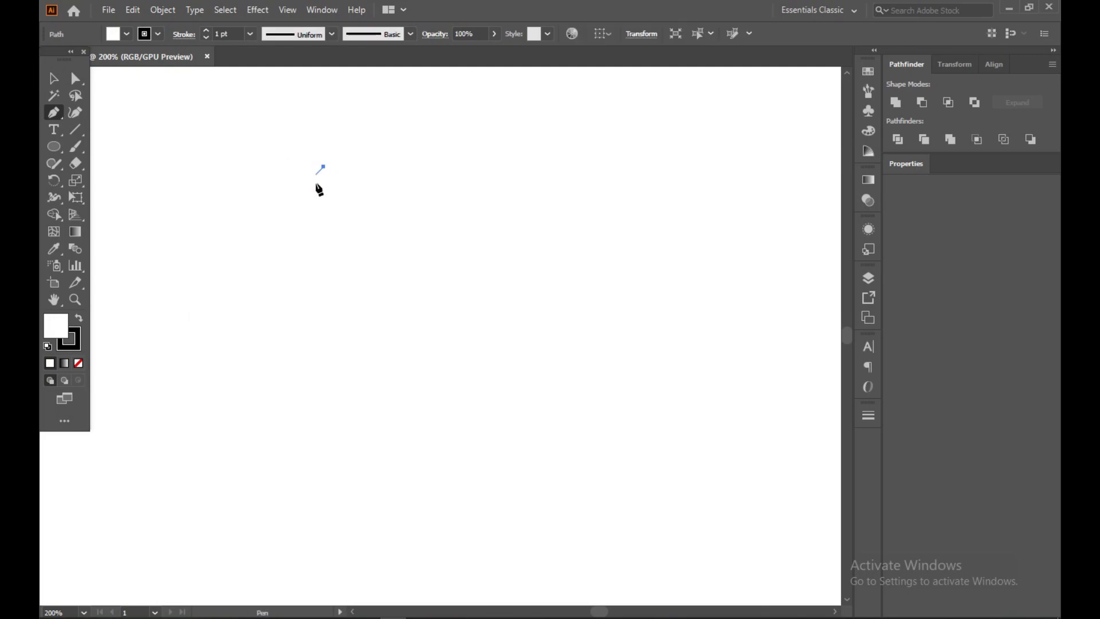
{"action": "left_click", "coordinate": [323, 416]}
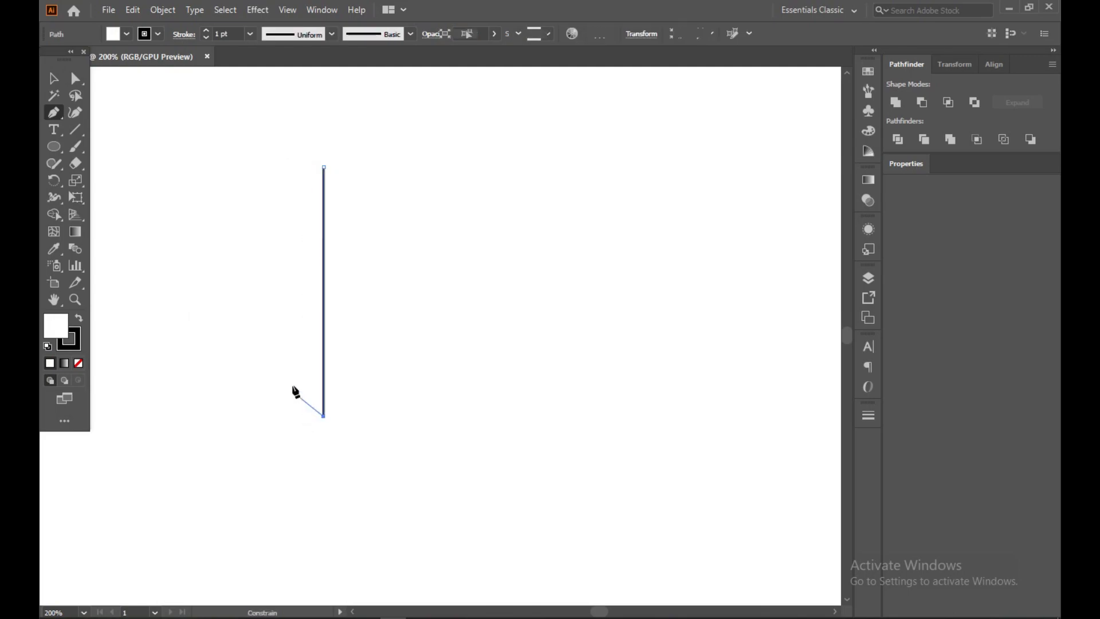
{"action": "left_click", "coordinate": [59, 82]}
{"action": "left_click", "coordinate": [270, 223]}
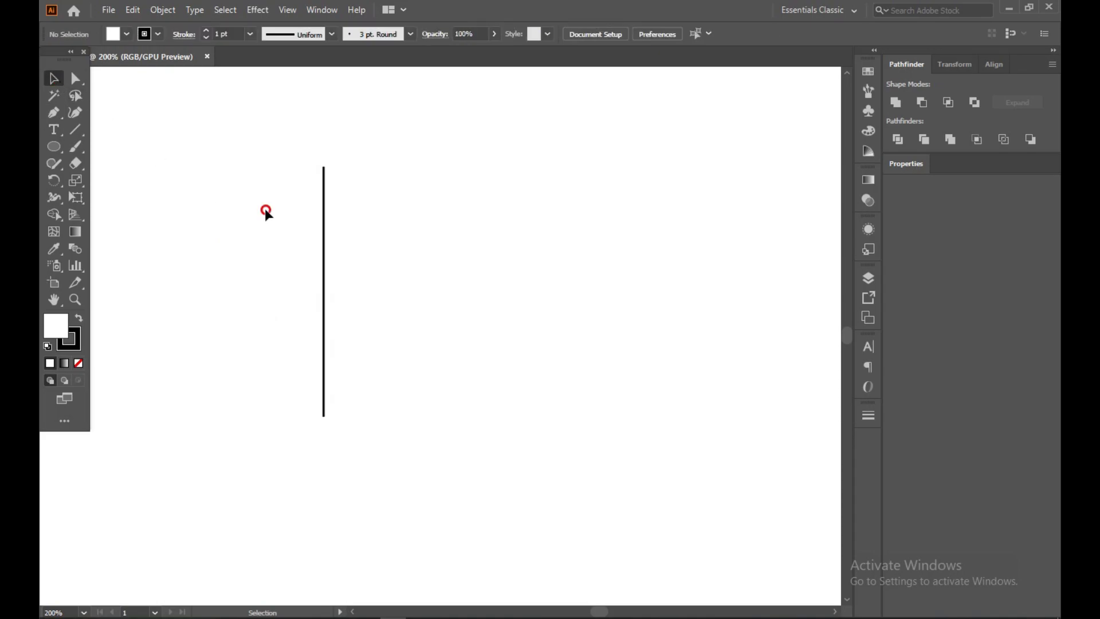
{"action": "left_click_drag", "start_coordinate": [264, 208], "coordinate": [372, 326]}
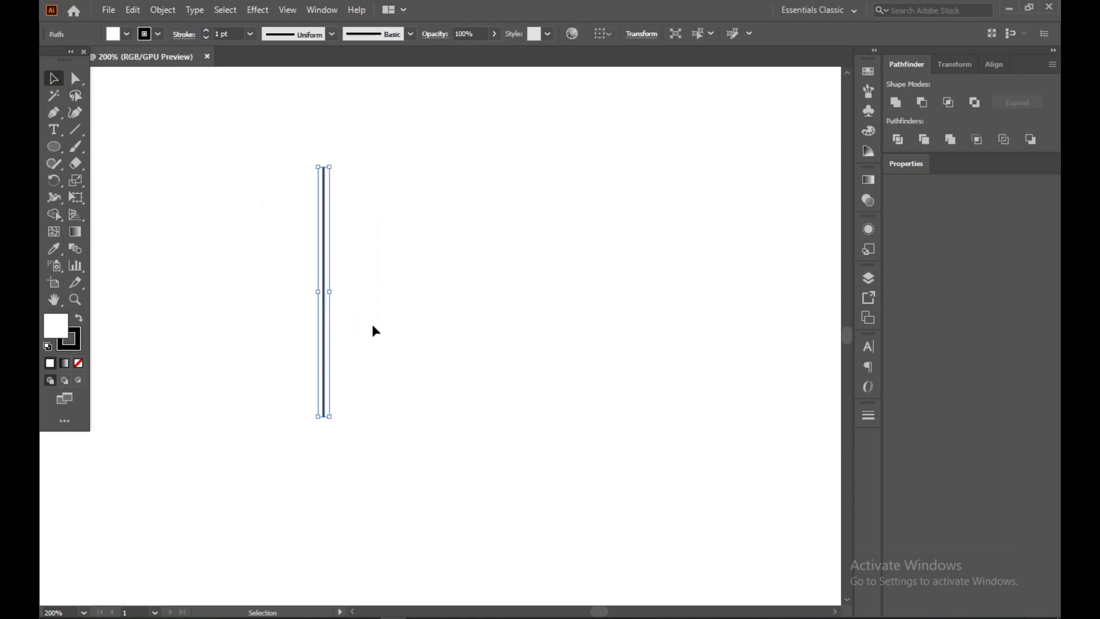
{"action": "left_click", "coordinate": [205, 38]}
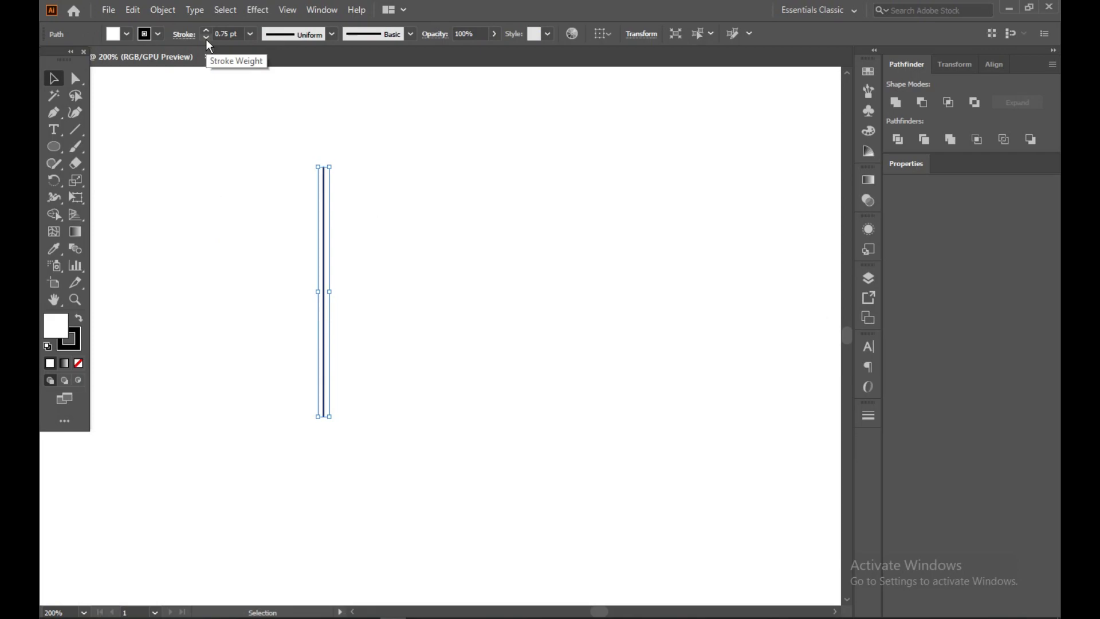
Step: Copy the line to the right and vertically centre both lines to the rightmost key object
{"action": "left_click", "coordinate": [226, 220]}
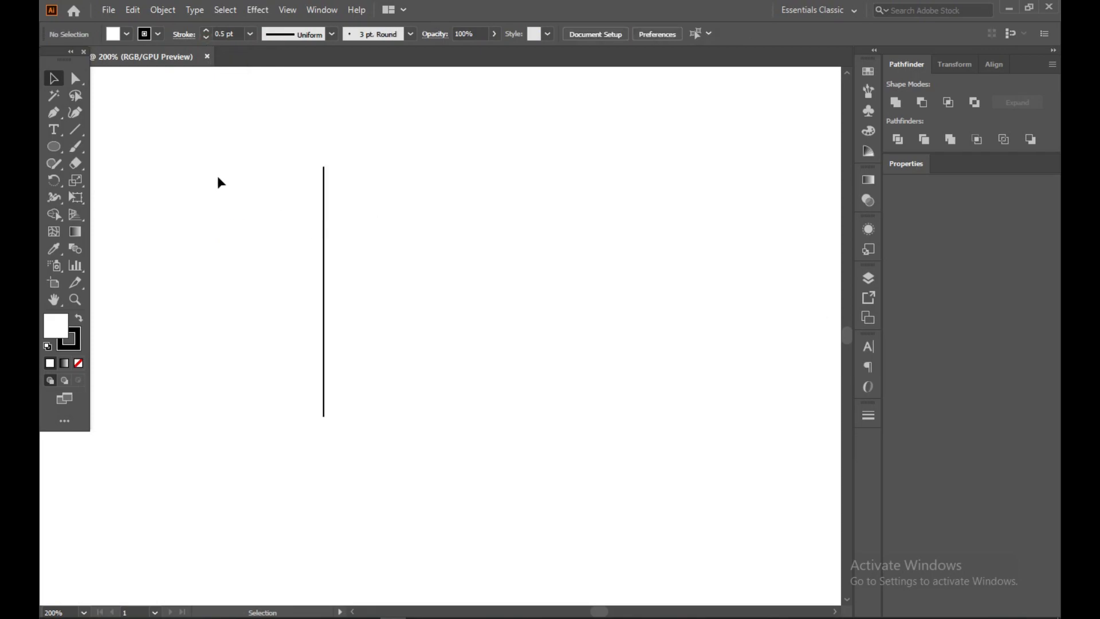
{"action": "left_click_drag", "start_coordinate": [218, 178], "coordinate": [373, 327]}
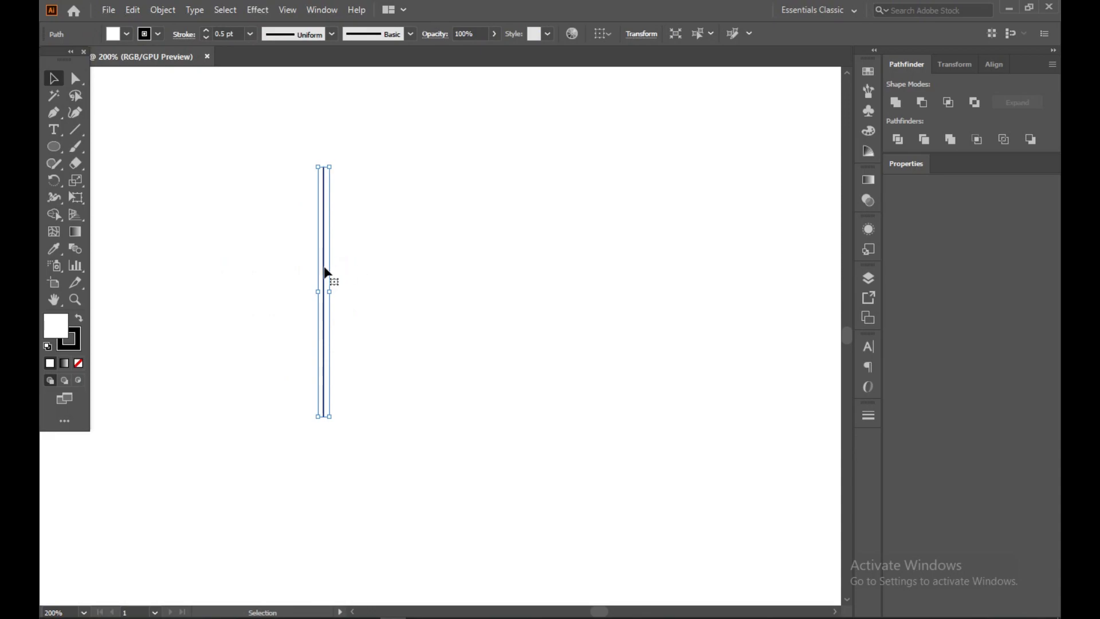
{"action": "left_click_drag", "start_coordinate": [326, 267], "coordinate": [341, 270]}
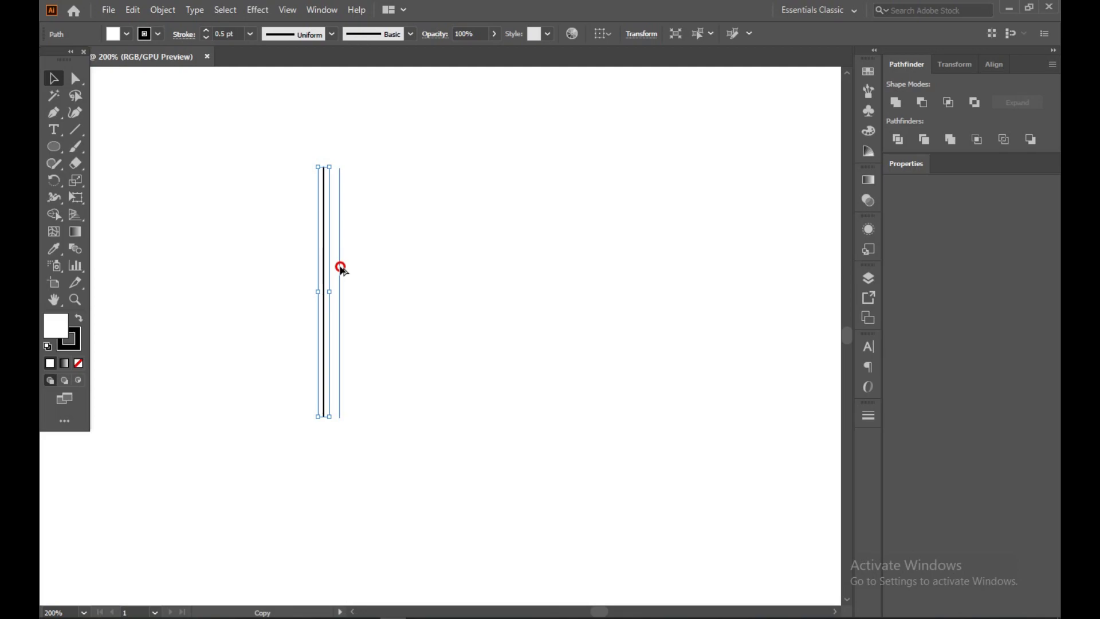
{"action": "mouse_move", "coordinate": [341, 270]}
{"action": "left_mouse_down"}
{"action": "mouse_move", "coordinate": [356, 267]}
{"action": "mouse_move", "coordinate": [343, 268]}
{"action": "left_mouse_up"}
{"action": "left_click", "coordinate": [370, 230]}
{"action": "mouse_move", "coordinate": [191, 147]}
{"action": "left_mouse_down"}
{"action": "mouse_move", "coordinate": [294, 262]}
{"action": "mouse_move", "coordinate": [361, 275]}
{"action": "left_mouse_up"}
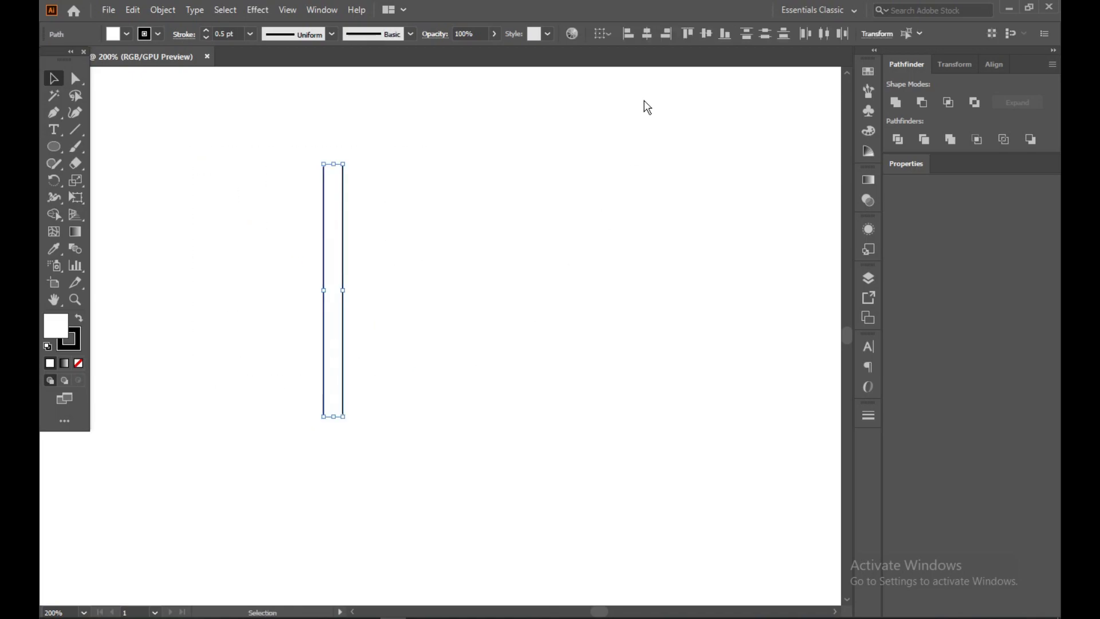
{"action": "left_click", "coordinate": [606, 33]}
{"action": "left_click", "coordinate": [608, 62]}
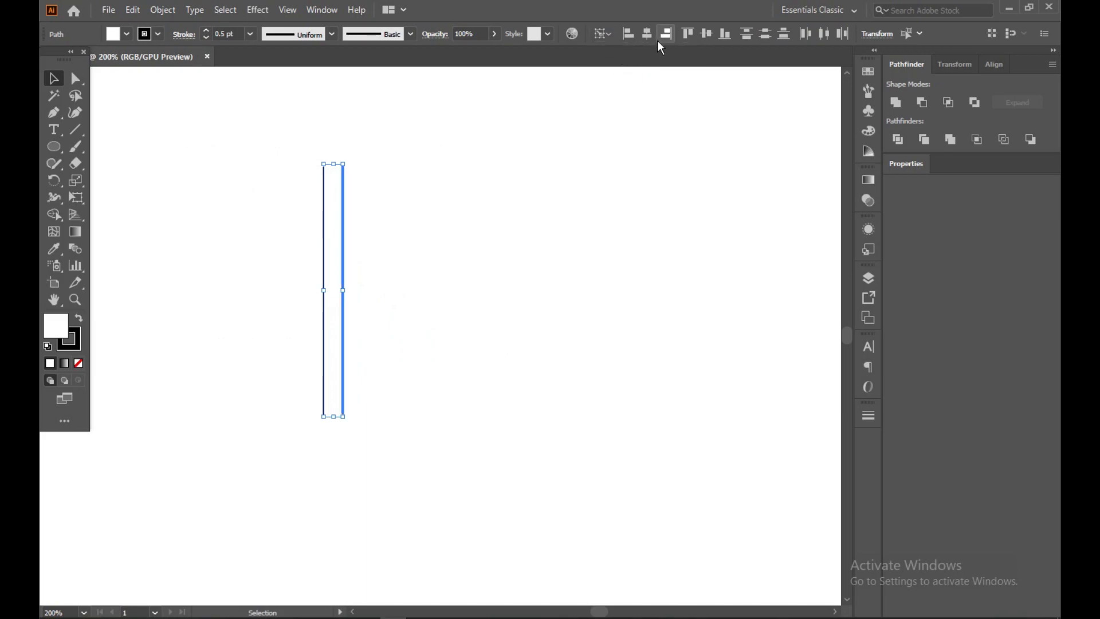
{"action": "left_click", "coordinate": [705, 34]}
Step: Copy the line pair to the right and vertically centre all four lines to the key object
{"action": "left_click", "coordinate": [448, 196]}
{"action": "left_click_drag", "start_coordinate": [240, 176], "coordinate": [393, 320]}
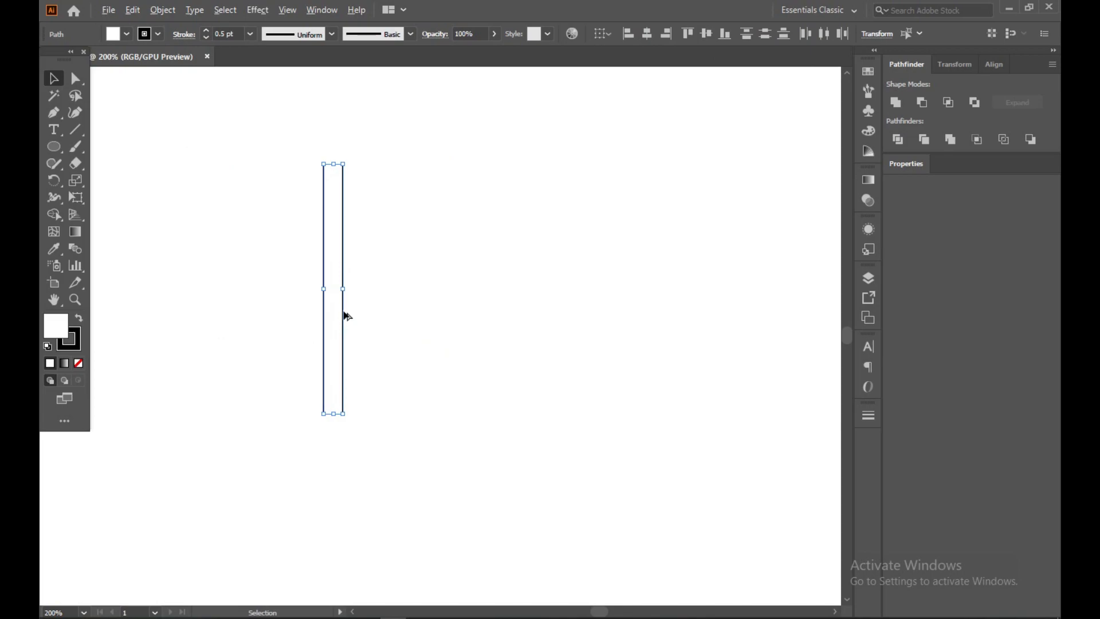
{"action": "left_click_drag", "start_coordinate": [344, 317], "coordinate": [376, 313]}
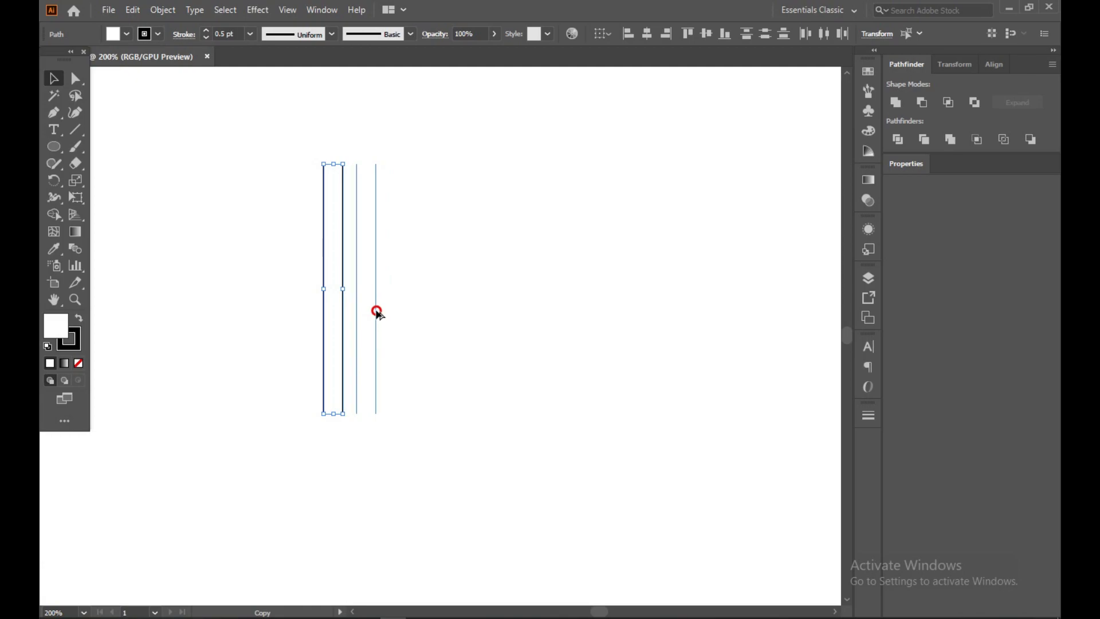
{"action": "left_click_drag", "start_coordinate": [376, 313], "coordinate": [377, 313]}
{"action": "left_click", "coordinate": [257, 184]}
{"action": "left_click_drag", "start_coordinate": [257, 178], "coordinate": [367, 275]}
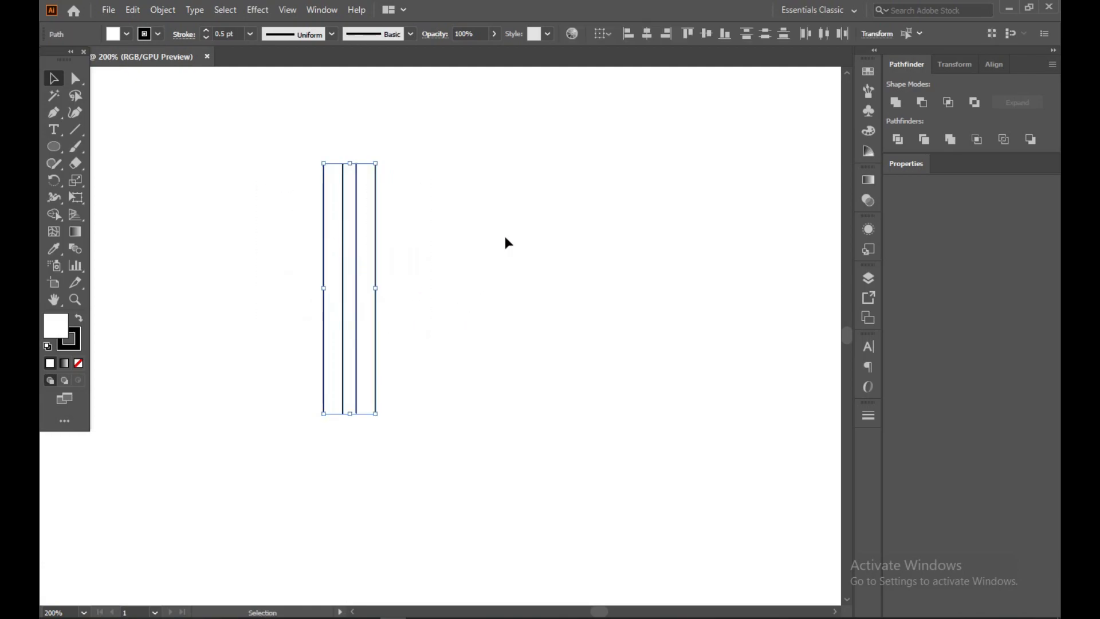
{"action": "left_click", "coordinate": [611, 35]}
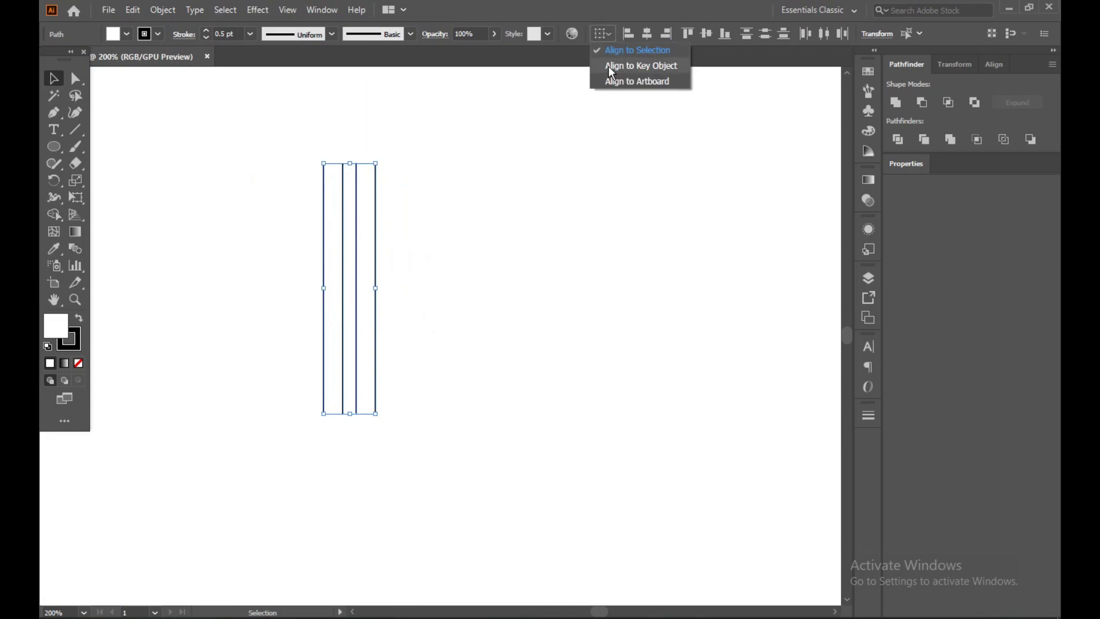
{"action": "left_click", "coordinate": [609, 67]}
{"action": "left_click", "coordinate": [692, 36]}
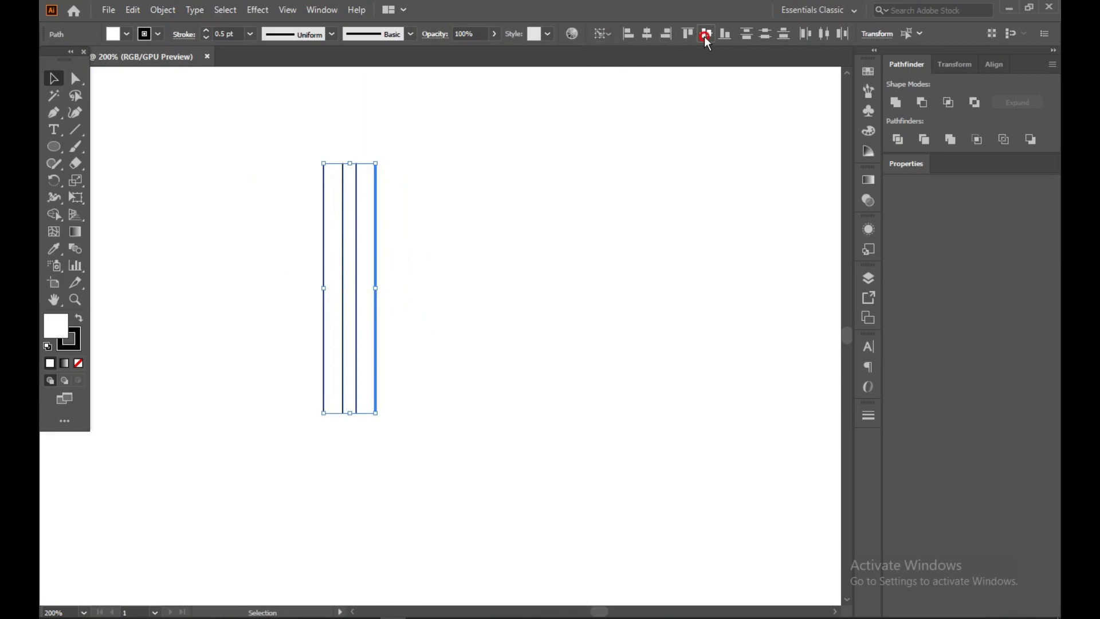
{"action": "left_click", "coordinate": [550, 129]}
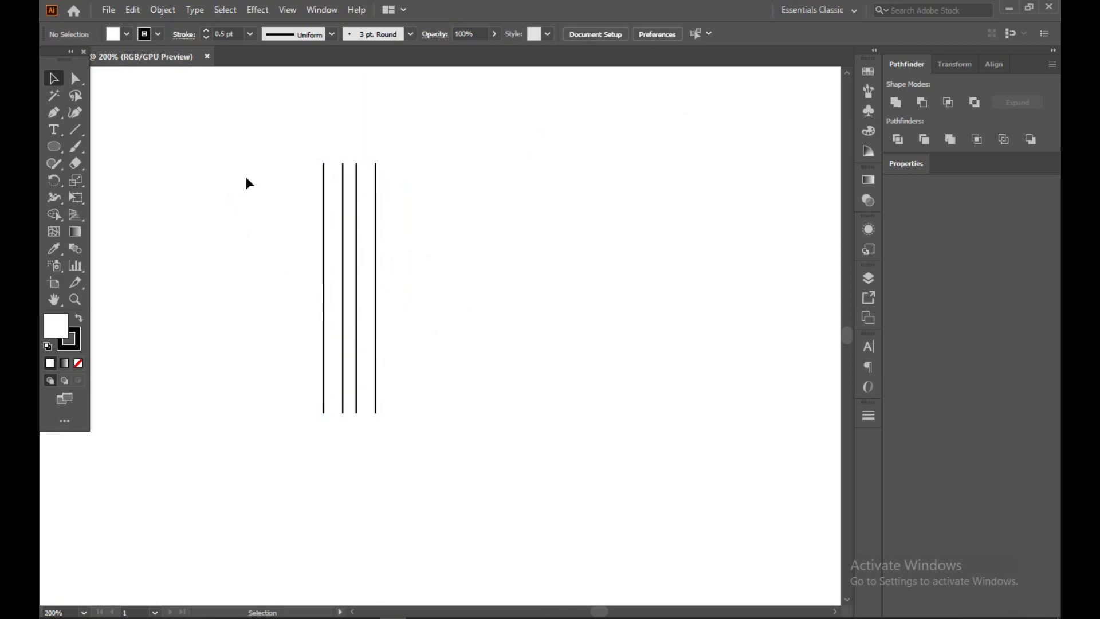
Step: Repeat the duplicate twice with Ctrl+D to make eight vertical lines
{"action": "left_click_drag", "start_coordinate": [245, 175], "coordinate": [488, 328]}
{"action": "key", "text": "a"}
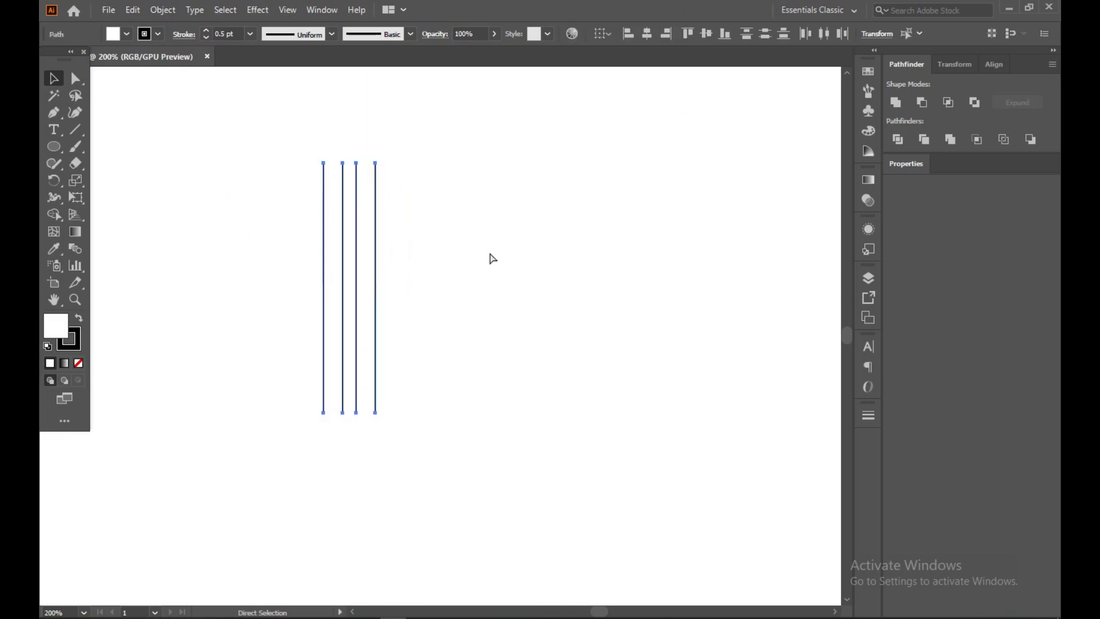
{"action": "key", "text": "ctrl+d"}
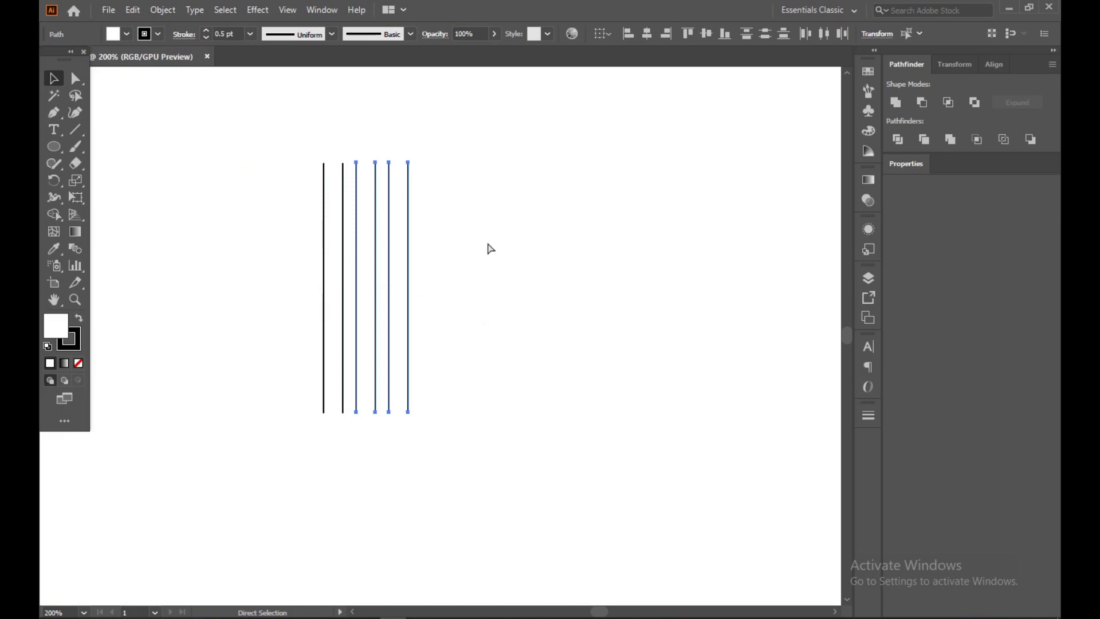
{"action": "key", "text": "ctrl+d"}
{"action": "key", "text": "v"}
{"action": "left_click", "coordinate": [462, 237]}
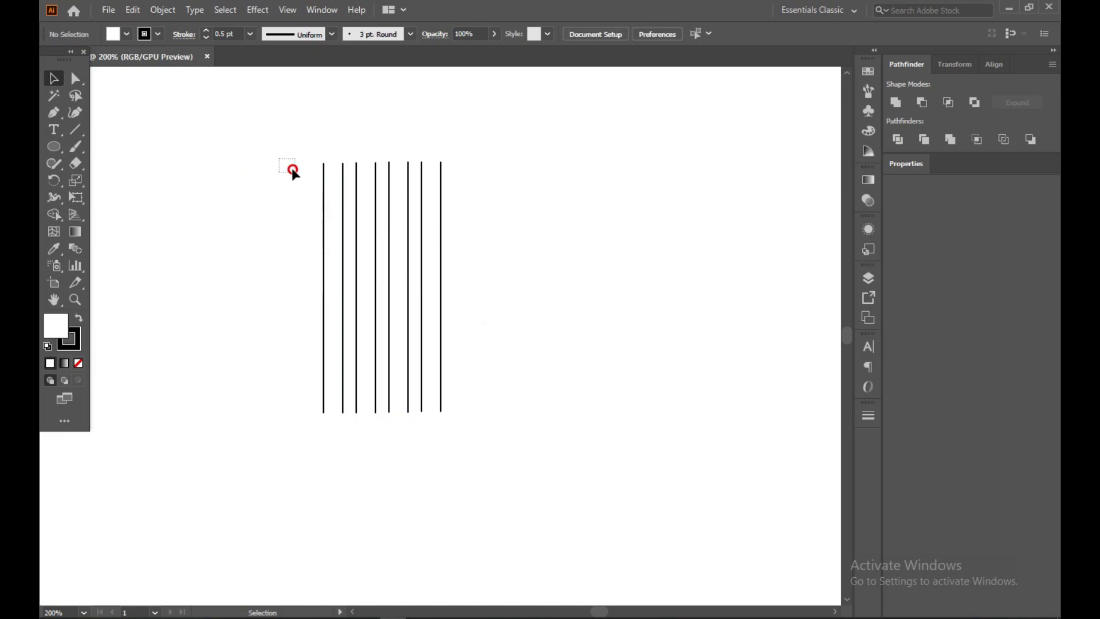
{"action": "left_click_drag", "start_coordinate": [292, 170], "coordinate": [350, 226]}
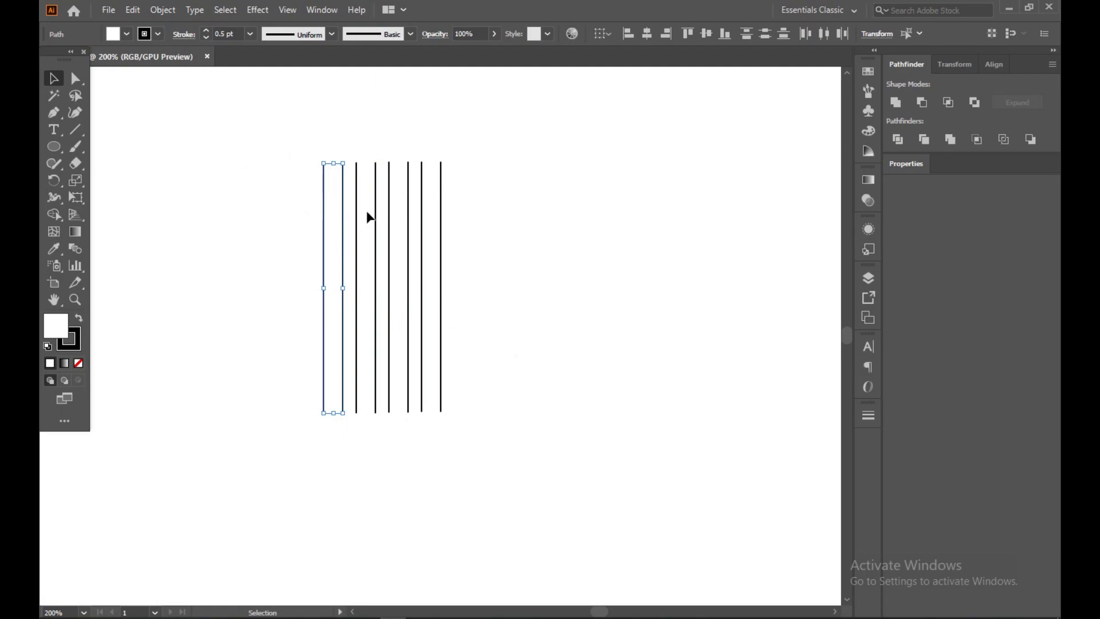
Step: Vertically centre all eight lines to the key object and group them
{"action": "left_click_drag", "start_coordinate": [283, 159], "coordinate": [516, 362]}
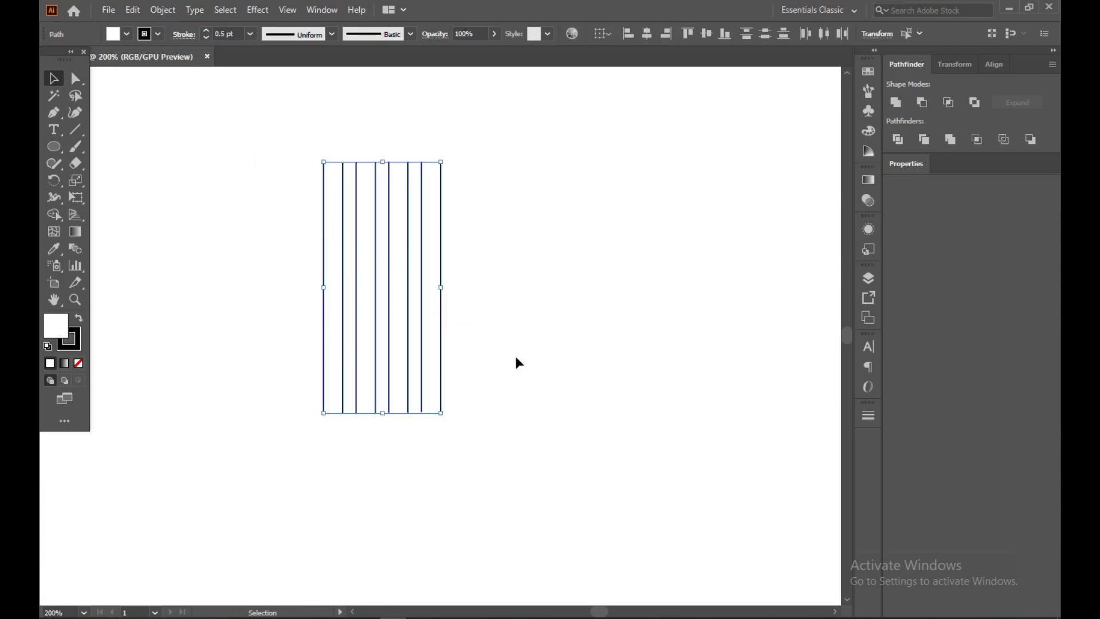
{"action": "left_click", "coordinate": [608, 33]}
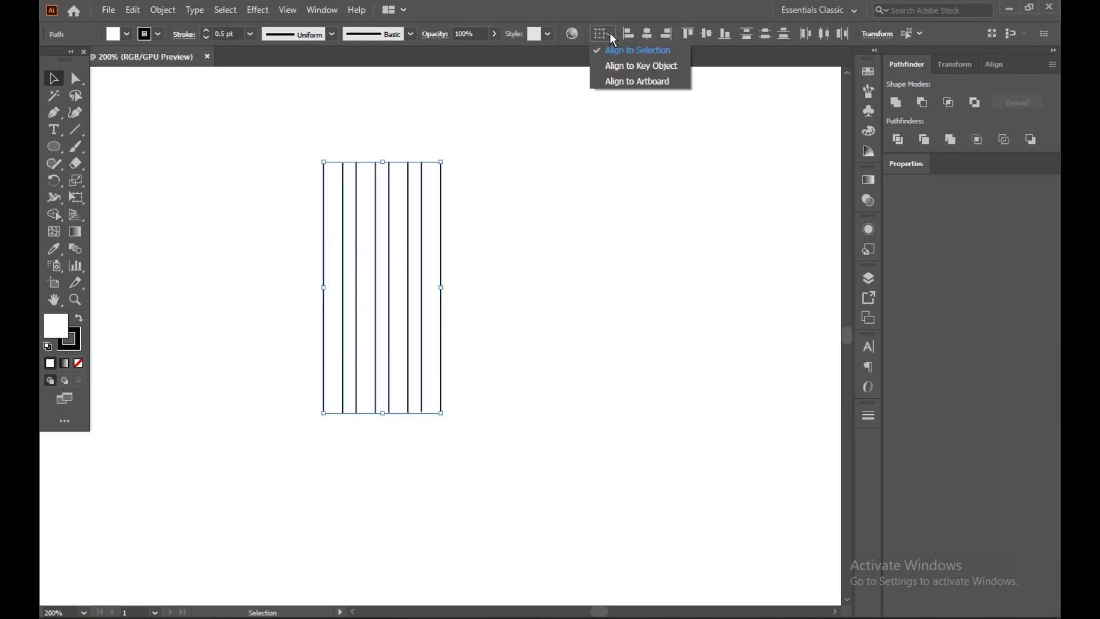
{"action": "left_click", "coordinate": [607, 62]}
{"action": "left_click", "coordinate": [700, 34]}
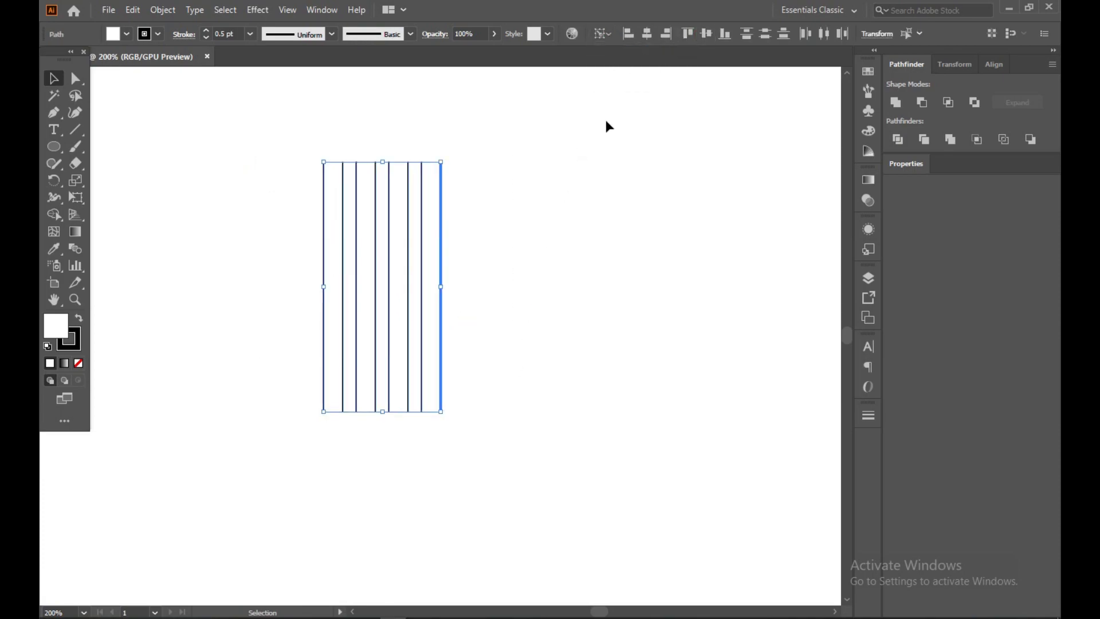
{"action": "left_click", "coordinate": [450, 243]}
{"action": "left_click_drag", "start_coordinate": [250, 180], "coordinate": [425, 300]}
{"action": "key", "text": "a"}
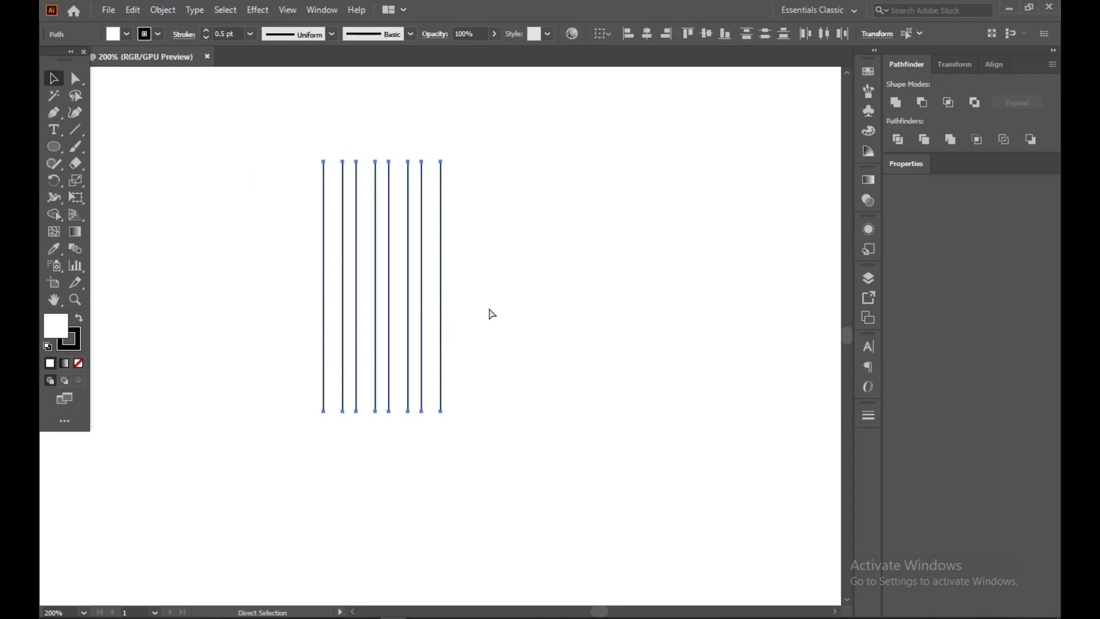
{"action": "key", "text": "ctrl+g"}
Step: Copy the line group, paste it in place and rotate it 90° into horizontal lines
{"action": "key", "text": "v"}
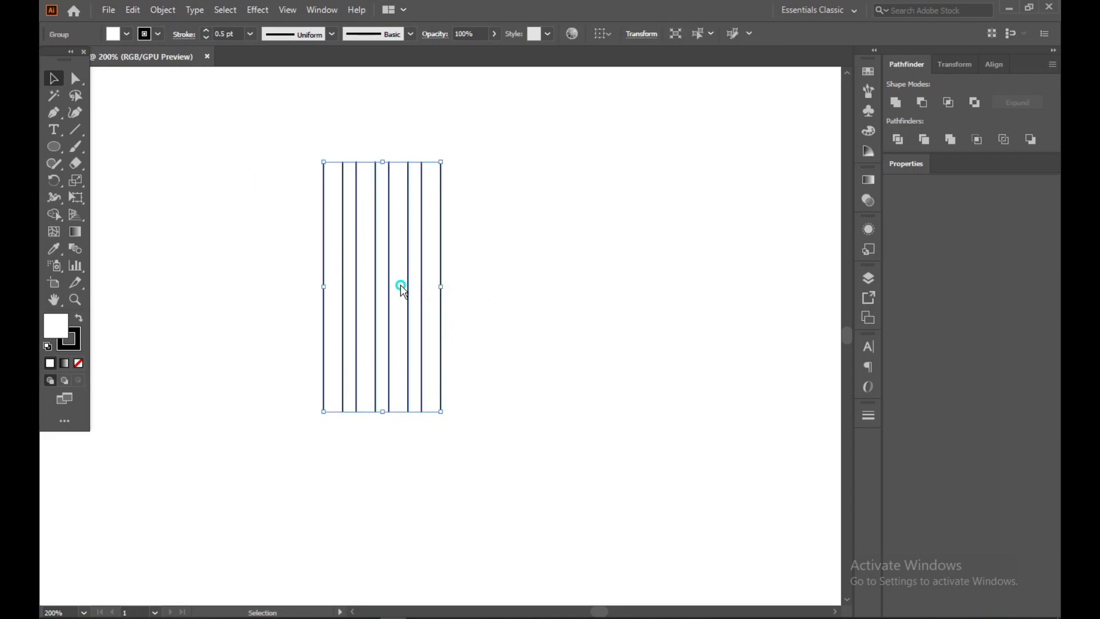
{"action": "right_click", "coordinate": [401, 284]}
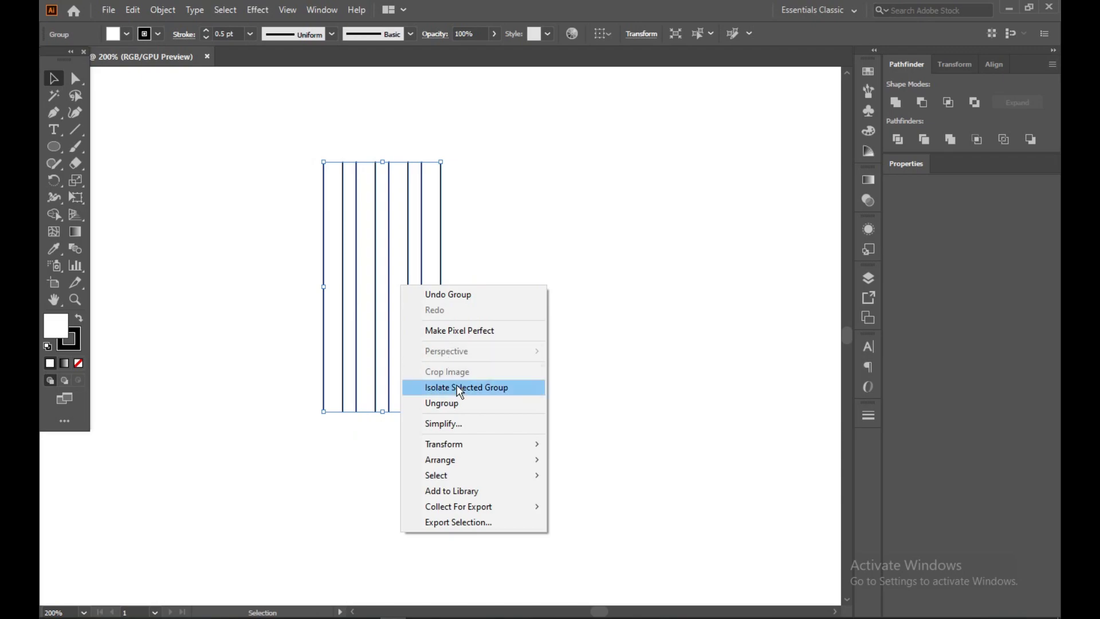
{"action": "left_click", "coordinate": [417, 243]}
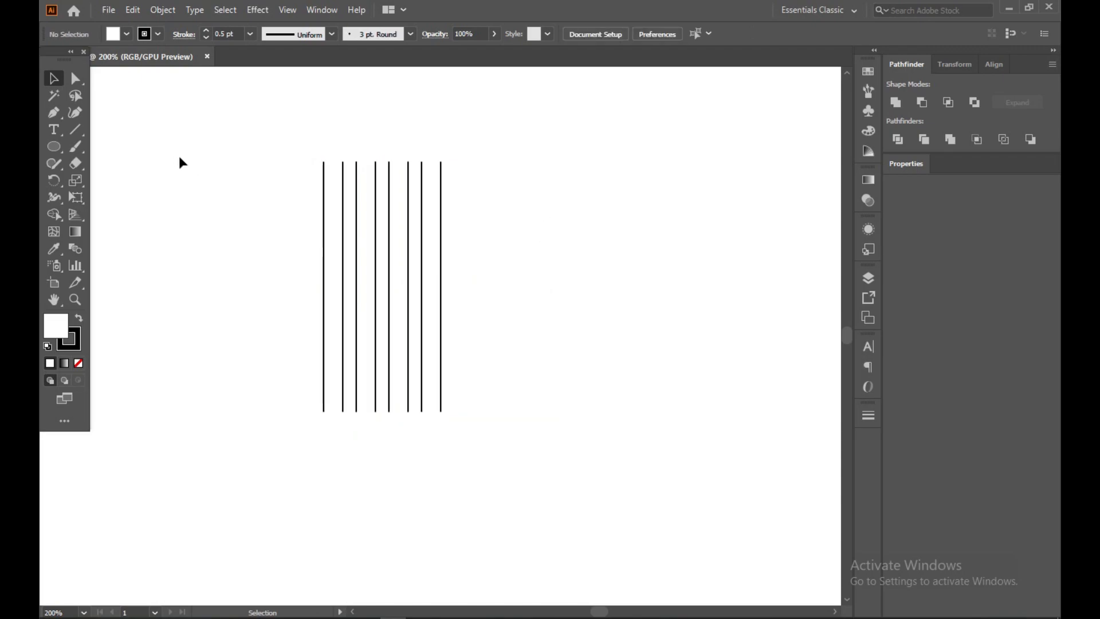
{"action": "left_click_drag", "start_coordinate": [263, 193], "coordinate": [550, 376]}
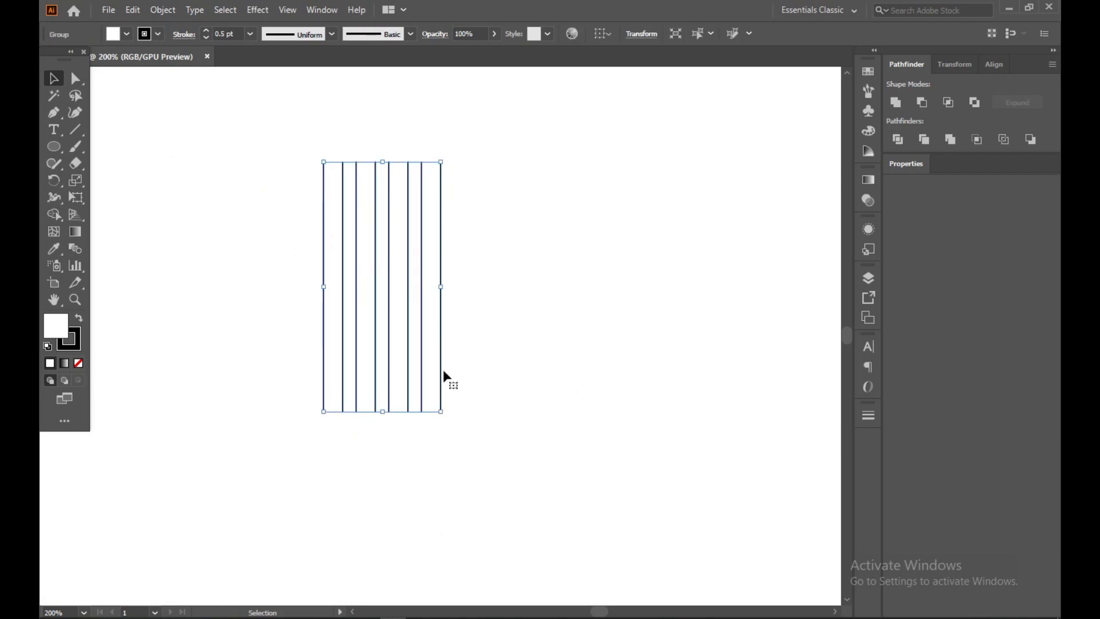
{"action": "left_click", "coordinate": [138, 10]}
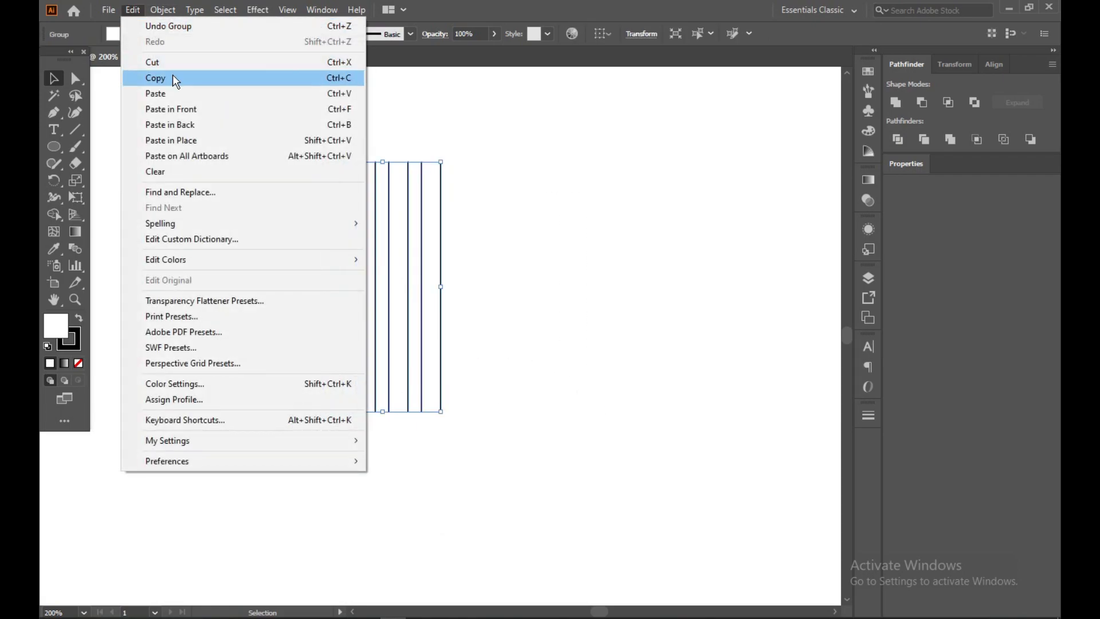
{"action": "left_click", "coordinate": [173, 76]}
{"action": "left_click", "coordinate": [131, 14]}
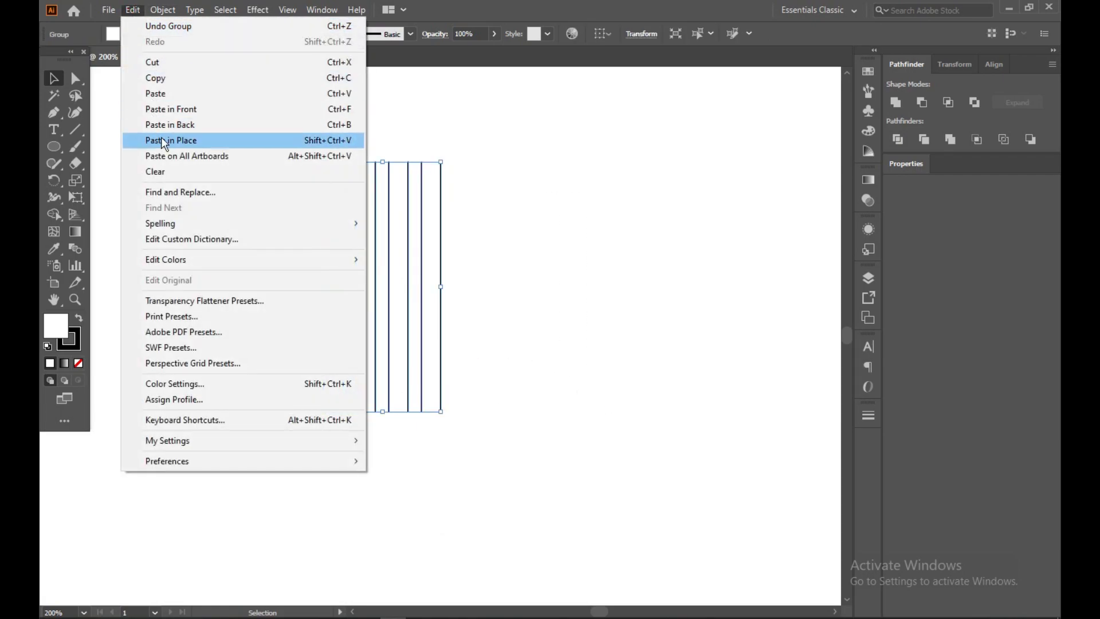
{"action": "left_click", "coordinate": [173, 143]}
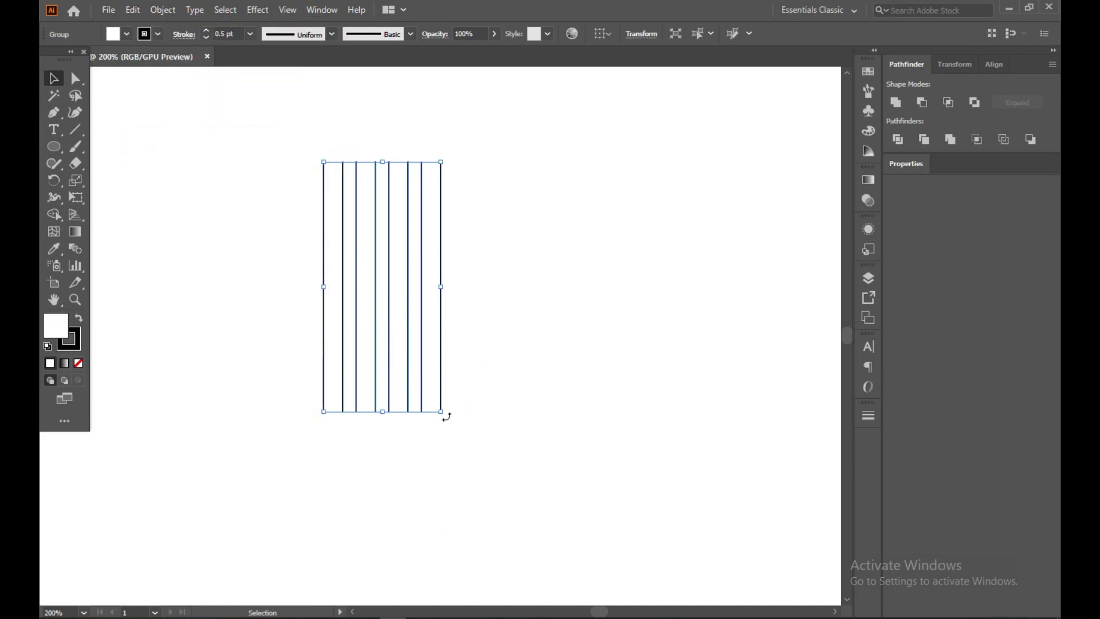
{"action": "left_click_drag", "start_coordinate": [446, 415], "coordinate": [311, 341]}
{"action": "left_click", "coordinate": [285, 137]}
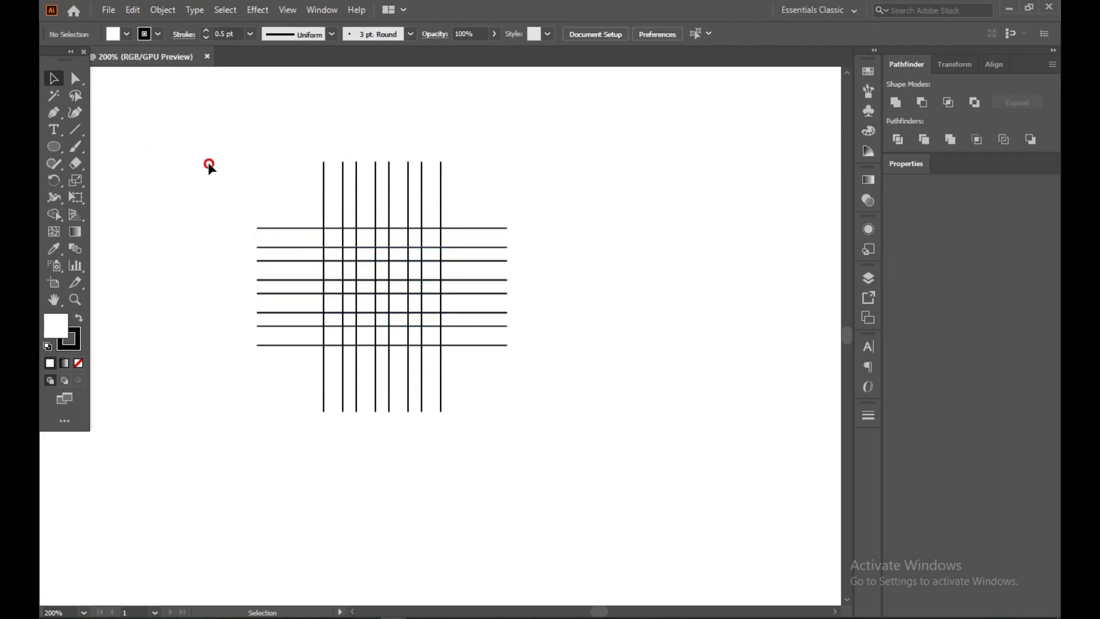
Step: Move the whole line grid right and slightly down
{"action": "left_click_drag", "start_coordinate": [208, 163], "coordinate": [502, 421]}
{"action": "scroll", "coordinate": [335, 266], "scroll_direction": "up", "scroll_amount": 1}
{"action": "scroll", "coordinate": [338, 269], "scroll_direction": "up", "scroll_amount": 1}
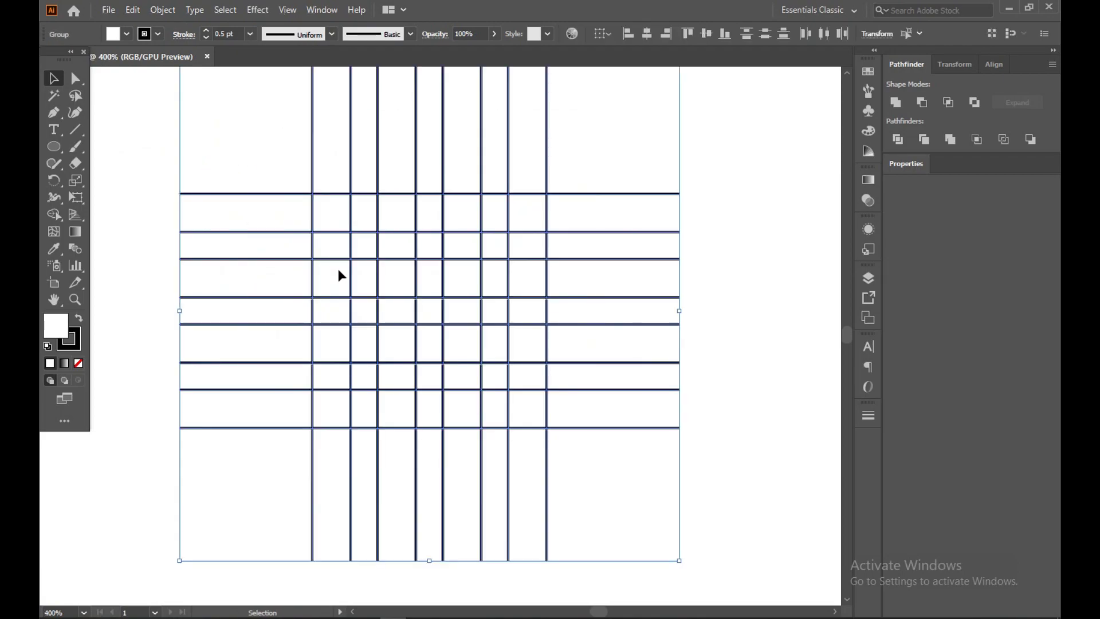
{"action": "left_click_drag", "start_coordinate": [338, 275], "coordinate": [406, 289]}
{"action": "left_click", "coordinate": [265, 158]}
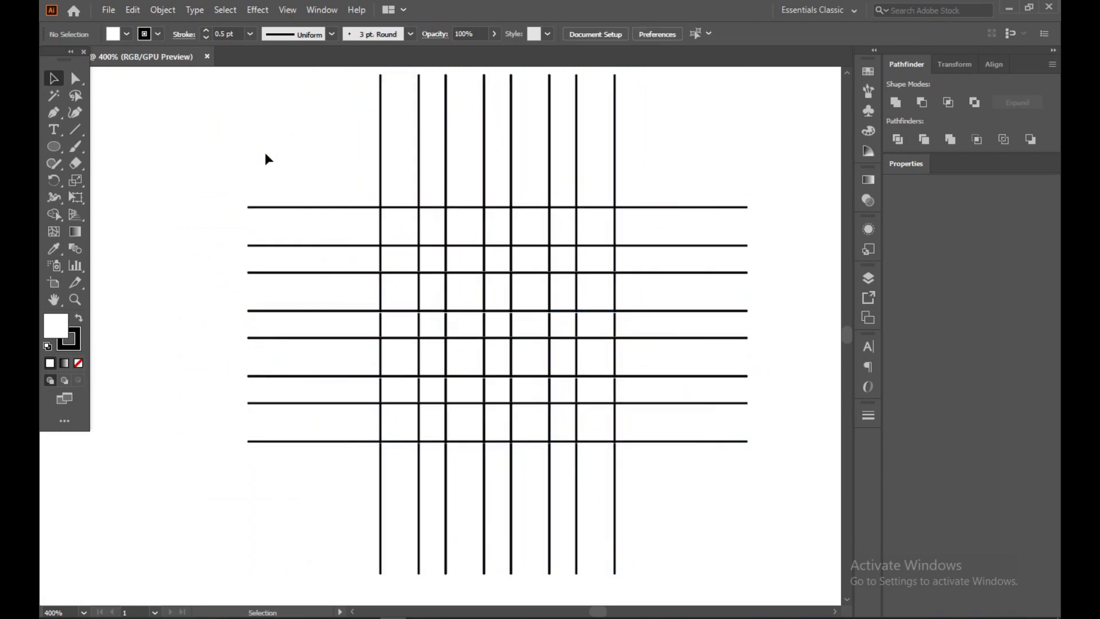
{"action": "scroll", "coordinate": [258, 186], "scroll_direction": "down", "scroll_amount": 1}
{"action": "scroll", "coordinate": [260, 188], "scroll_direction": "down", "scroll_amount": 2}
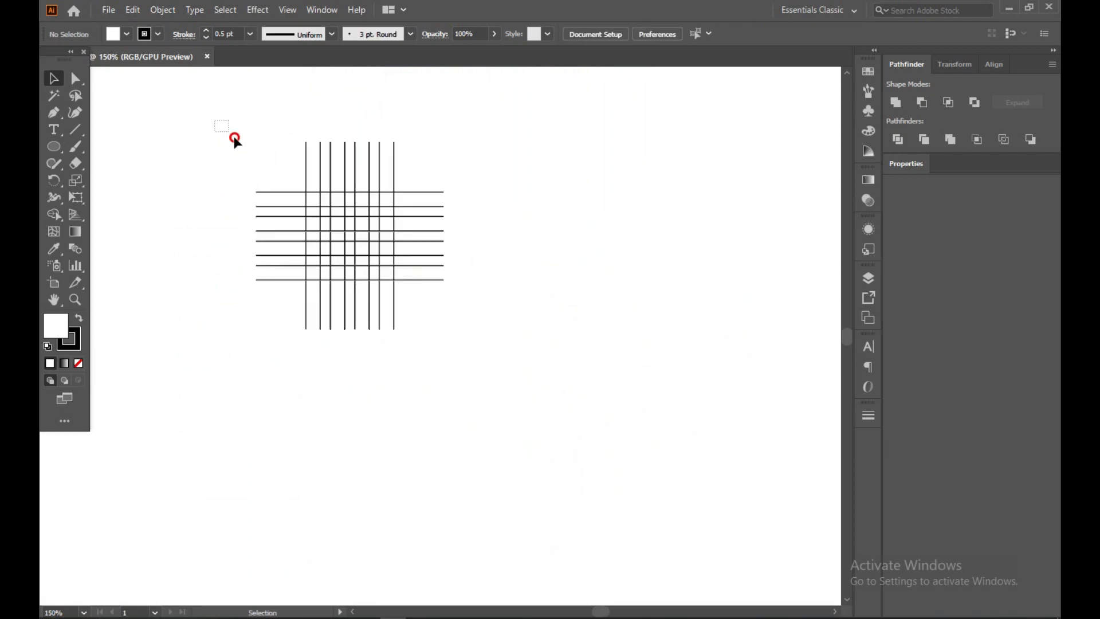
Step: Scale the grid up to about 252 px square and shift it left on the artboard
{"action": "left_click_drag", "start_coordinate": [216, 122], "coordinate": [358, 304]}
{"action": "scroll", "coordinate": [410, 361], "scroll_direction": "down", "scroll_amount": 2}
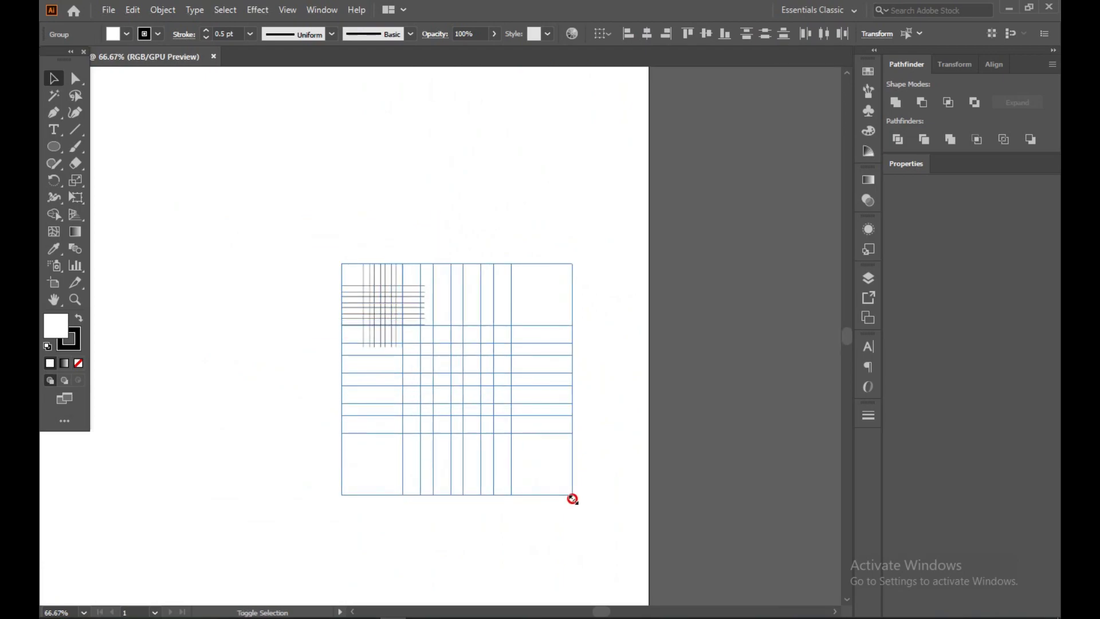
{"action": "left_click_drag", "start_coordinate": [424, 347], "coordinate": [572, 499]}
{"action": "scroll", "coordinate": [471, 403], "scroll_direction": "down", "scroll_amount": 2}
{"action": "scroll", "coordinate": [471, 403], "scroll_direction": "down", "scroll_amount": 1}
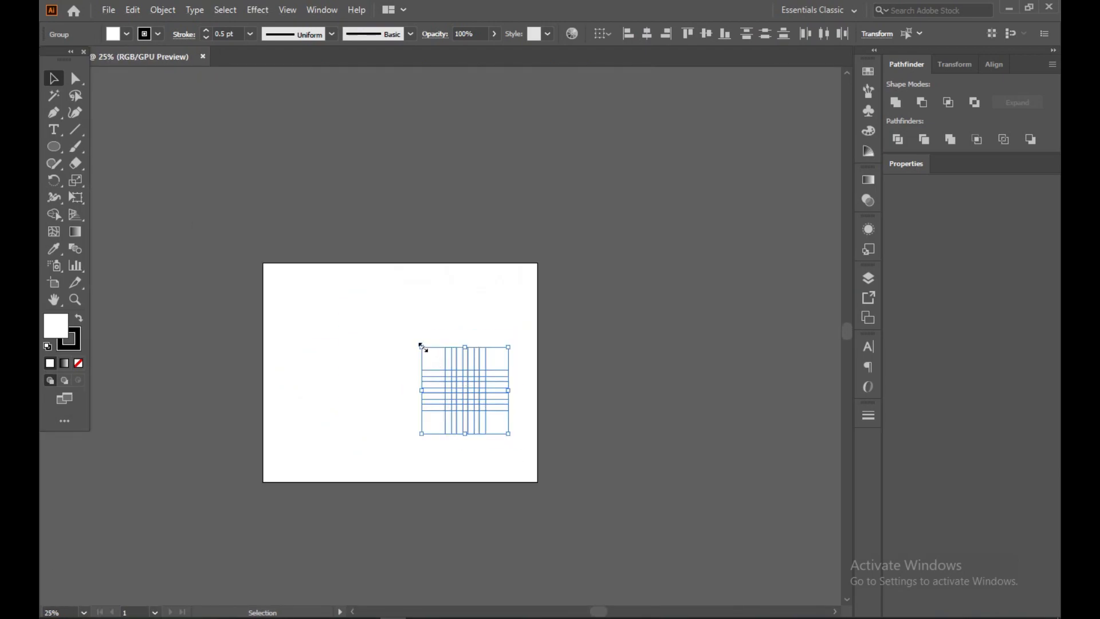
{"action": "left_click_drag", "start_coordinate": [422, 346], "coordinate": [300, 290]}
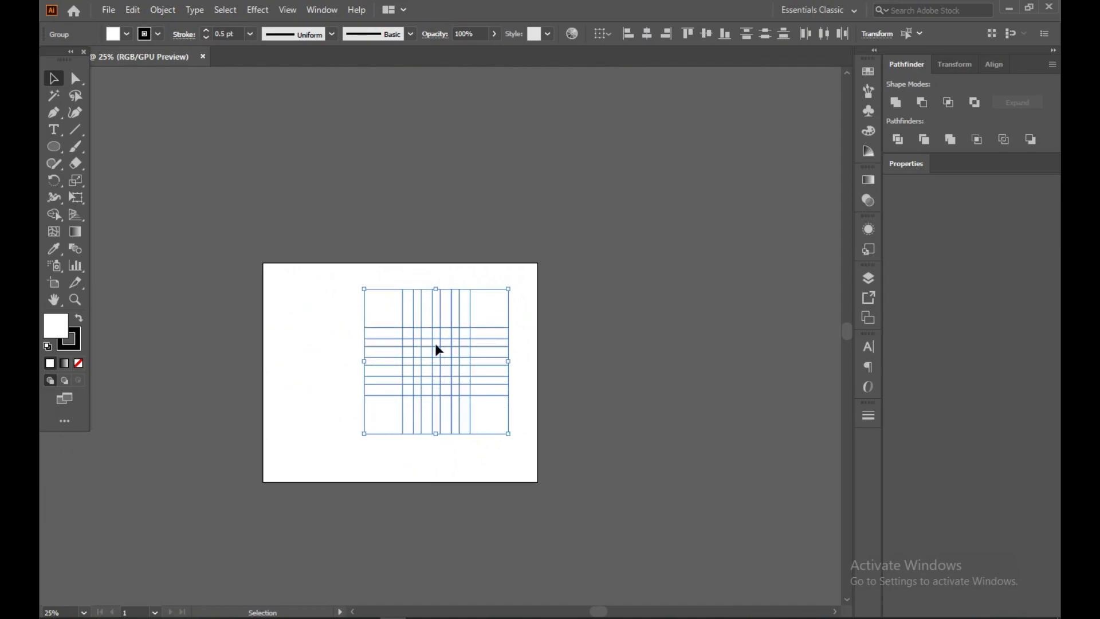
{"action": "left_click_drag", "start_coordinate": [438, 360], "coordinate": [399, 359]}
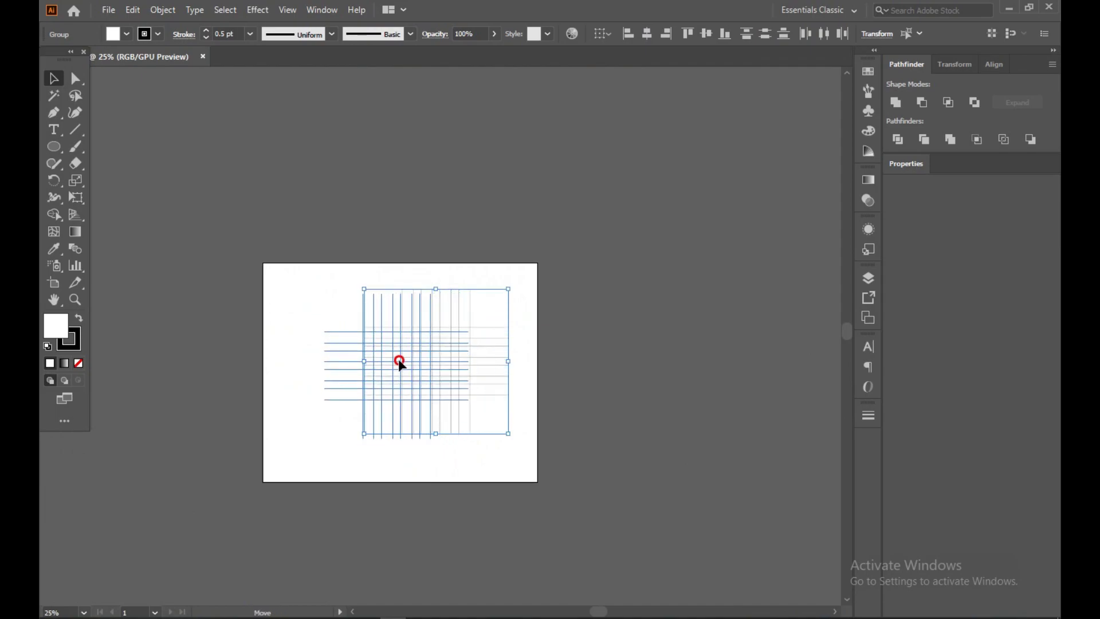
{"action": "scroll", "coordinate": [356, 335], "scroll_direction": "up", "scroll_amount": 3}
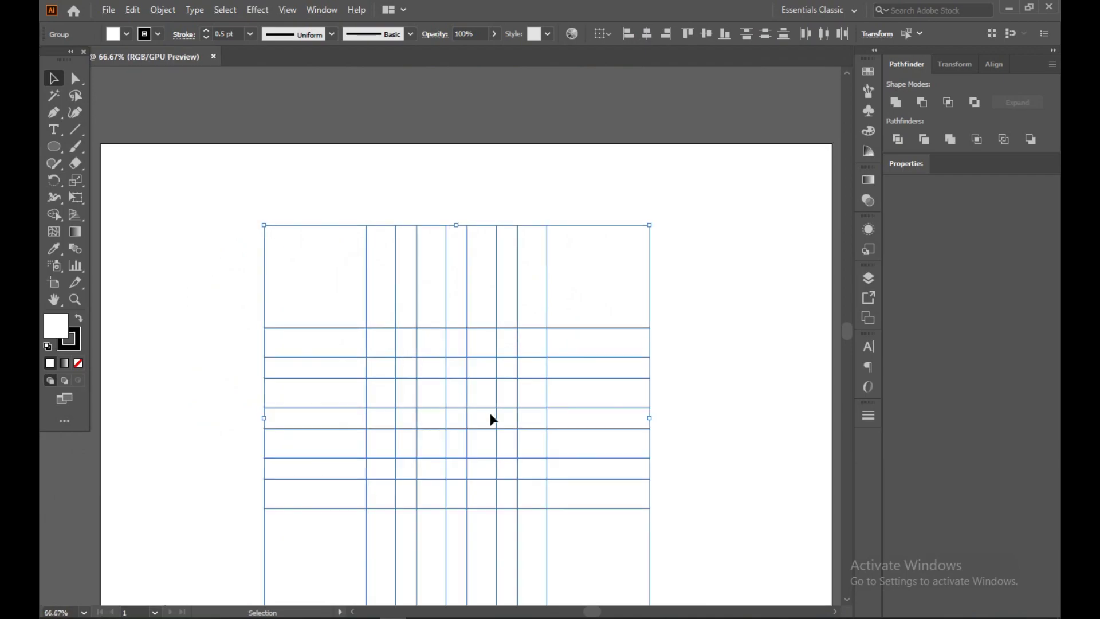
{"action": "scroll", "coordinate": [474, 340], "scroll_direction": "up", "scroll_amount": 3}
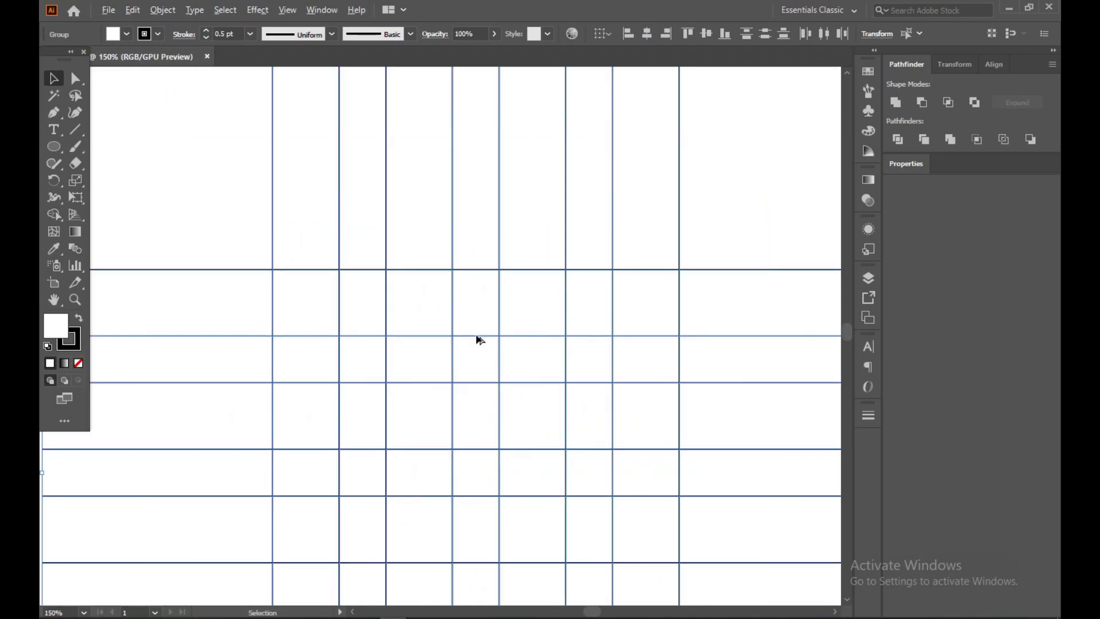
{"action": "scroll", "coordinate": [478, 338], "scroll_direction": "down", "scroll_amount": 2}
{"action": "scroll", "coordinate": [476, 332], "scroll_direction": "down", "scroll_amount": 2}
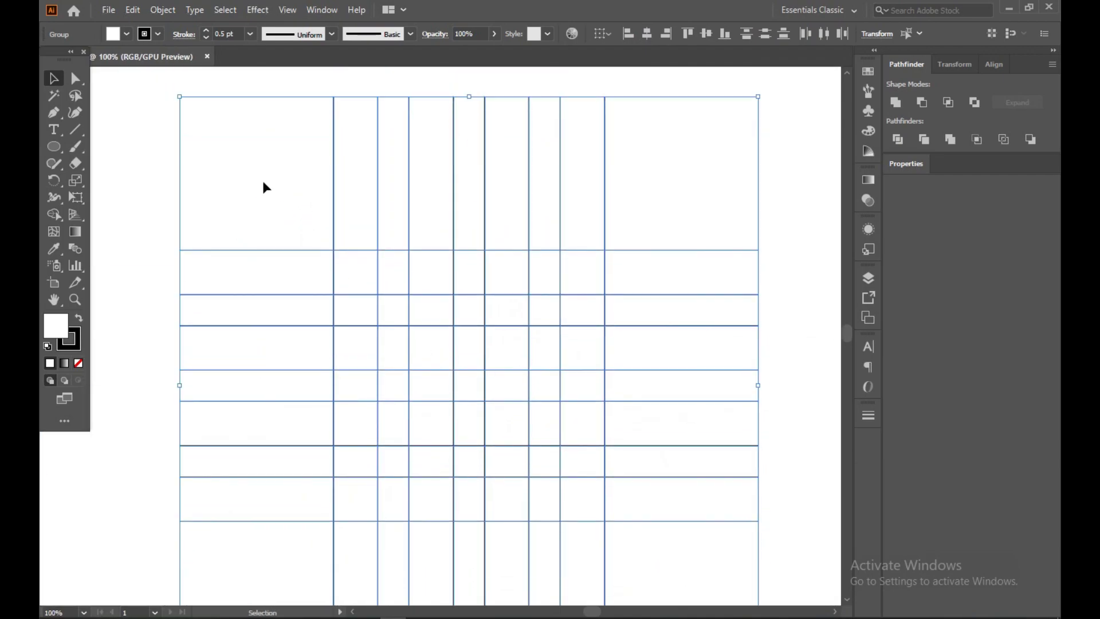
{"action": "left_click", "coordinate": [62, 145]}
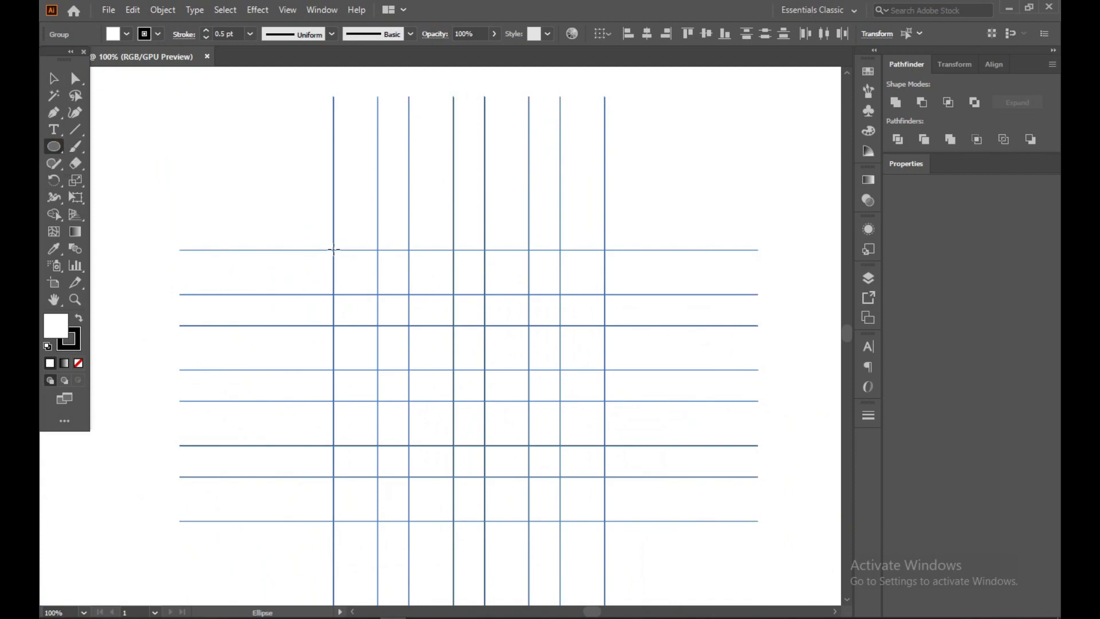
{"action": "mouse_move", "coordinate": [333, 249]}
{"action": "left_mouse_down"}
{"action": "mouse_move", "coordinate": [499, 425]}
{"action": "mouse_move", "coordinate": [573, 526]}
{"action": "mouse_move", "coordinate": [563, 522]}
{"action": "left_mouse_up"}
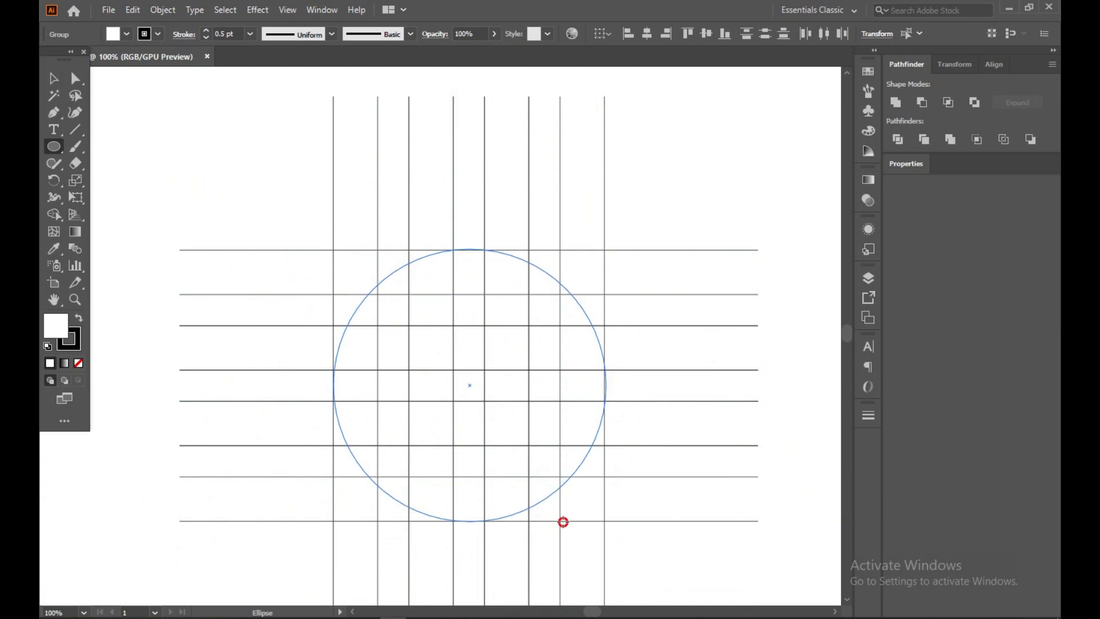
{"action": "left_click_drag", "start_coordinate": [563, 522], "coordinate": [557, 522]}
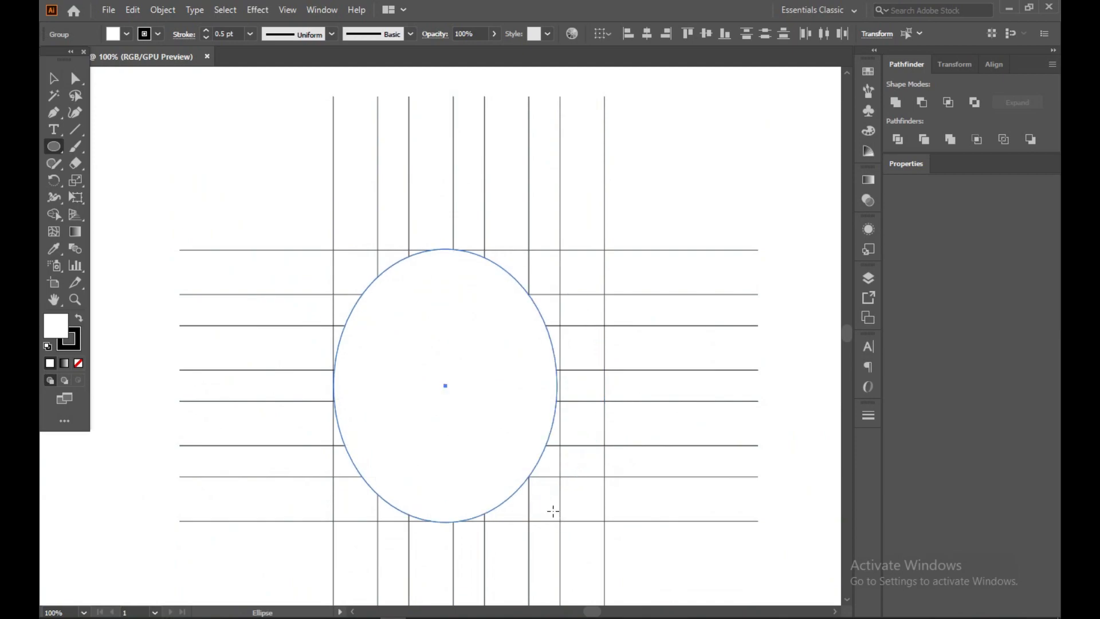
{"action": "key", "text": "ctrl+z"}
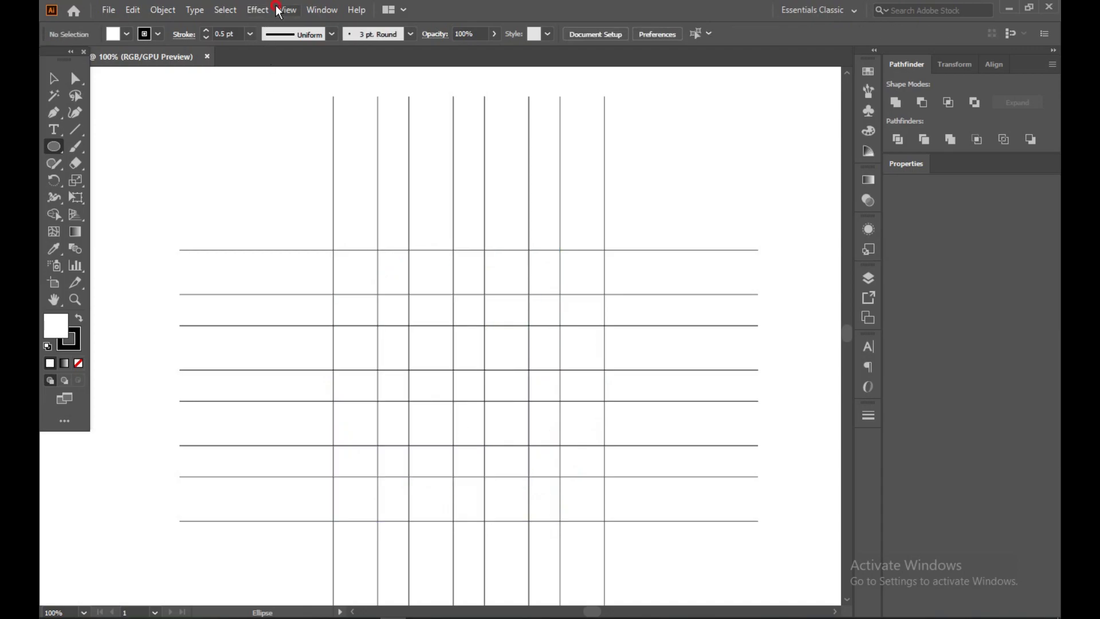
Step: Turn on Smart Guides and draw a circle snapped between the grid's outer intersections
{"action": "left_click", "coordinate": [278, 10]}
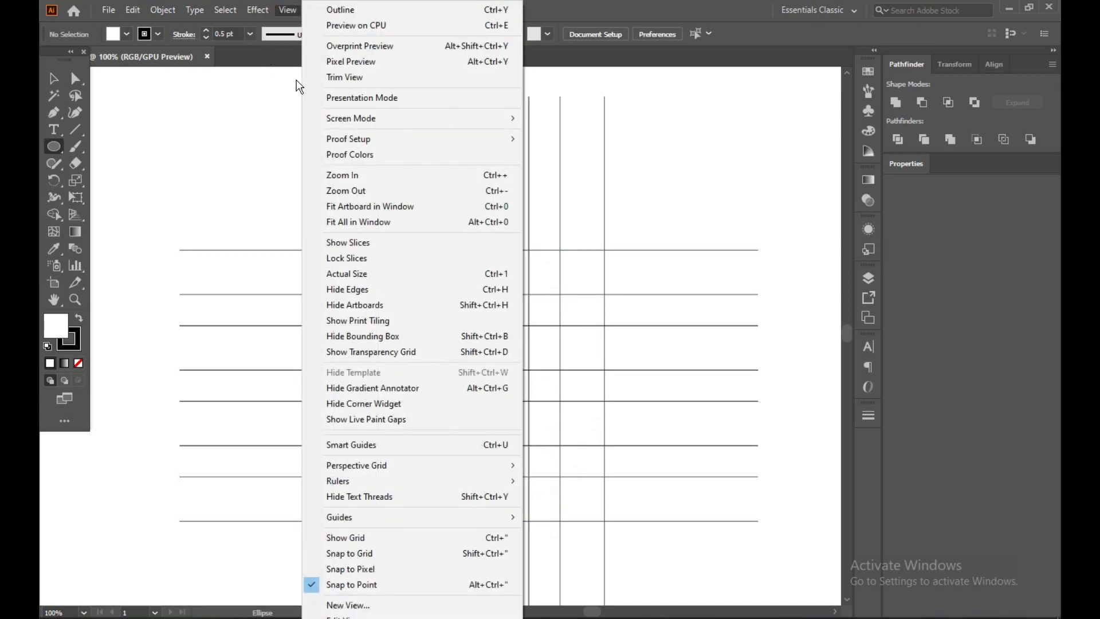
{"action": "left_click", "coordinate": [350, 444]}
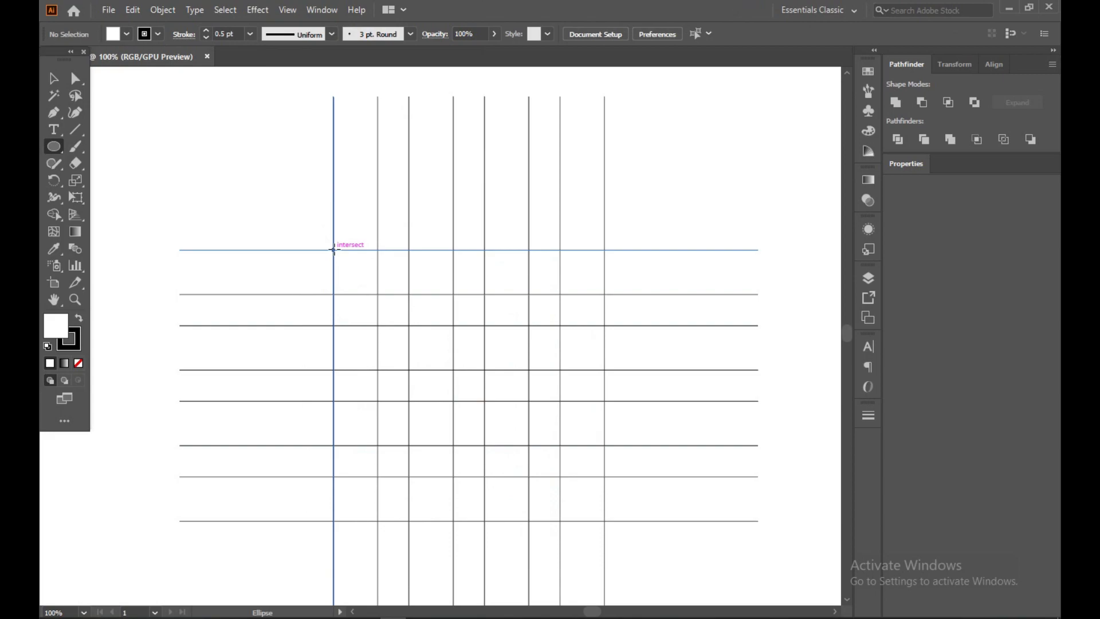
{"action": "left_click_drag", "start_coordinate": [333, 250], "coordinate": [549, 520]}
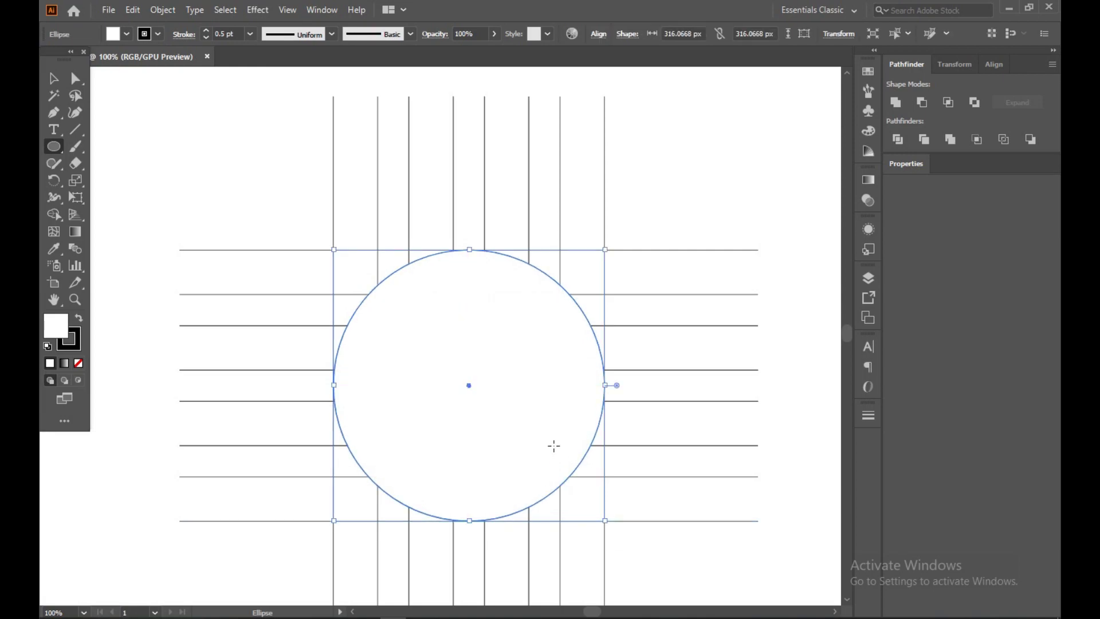
Step: Remove the white fill from the circle and all grid lines, then deselect
{"action": "left_click", "coordinate": [55, 79]}
{"action": "left_click_drag", "start_coordinate": [118, 86], "coordinate": [577, 528]}
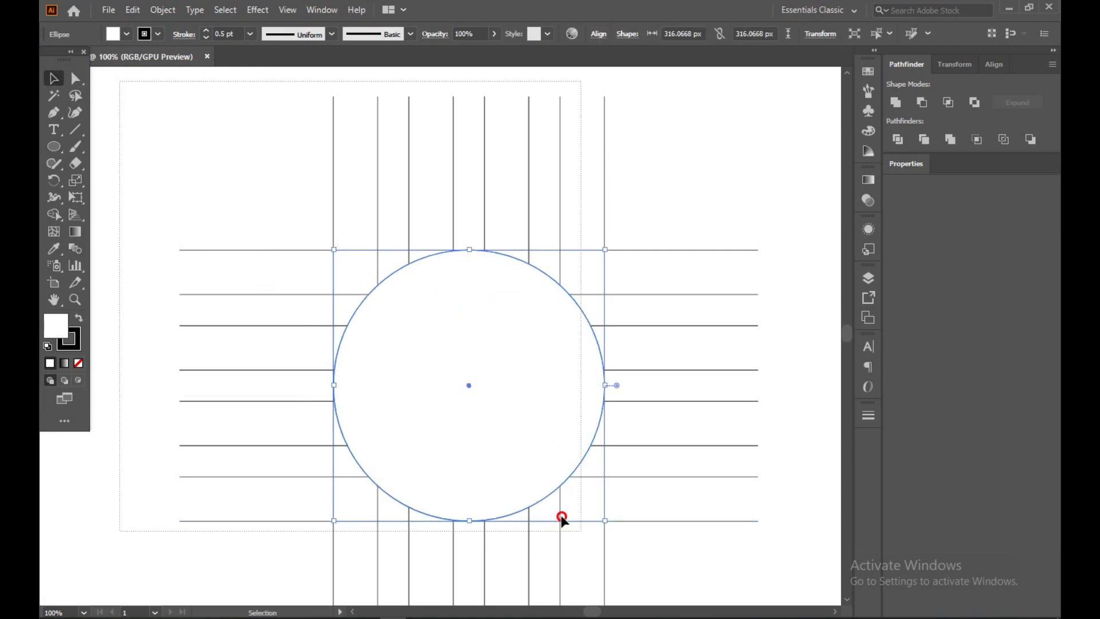
{"action": "left_click", "coordinate": [79, 362]}
{"action": "left_click", "coordinate": [160, 178]}
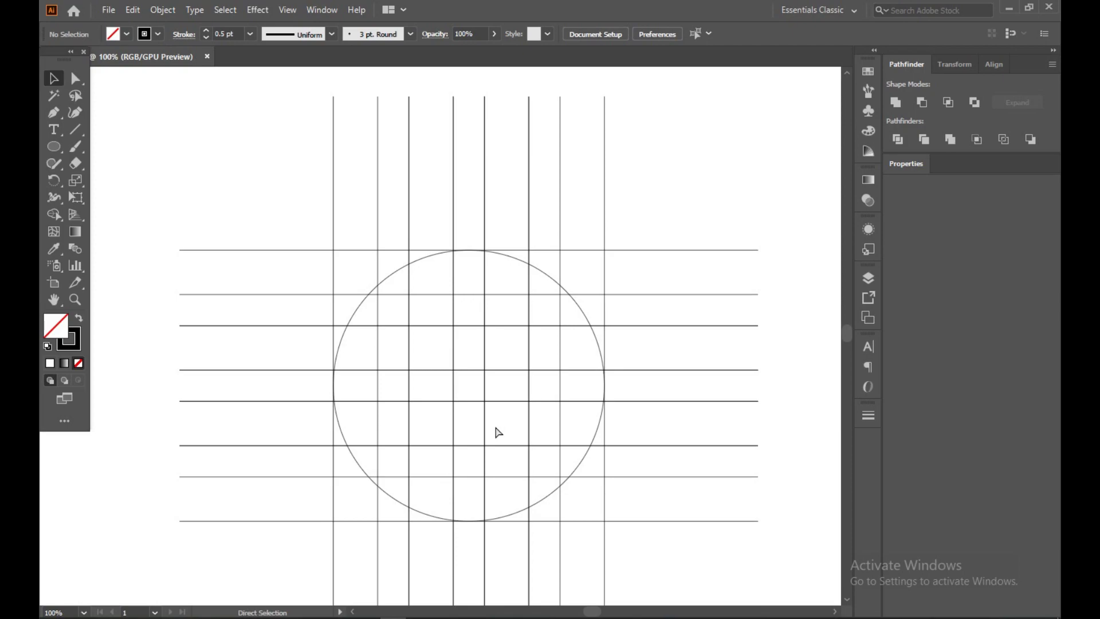
Step: Switch to Outline view with Ctrl+Y and zoom around checking the circle meets the outer grid lines
{"action": "key", "text": "ctrl+y"}
{"action": "scroll", "coordinate": [655, 380], "scroll_direction": "up", "scroll_amount": 5}
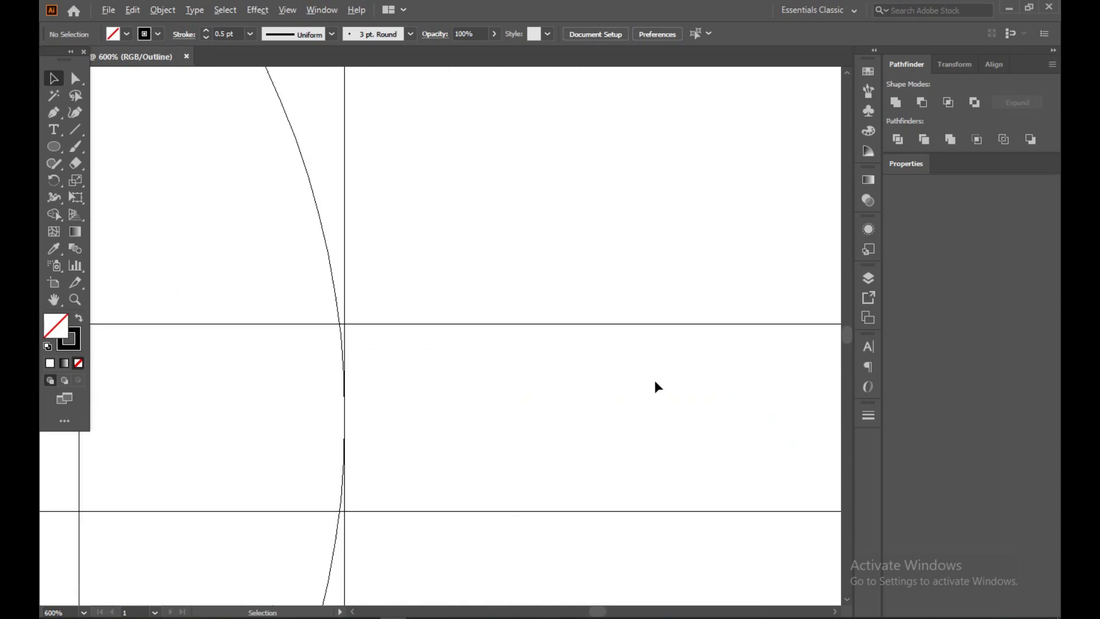
{"action": "scroll", "coordinate": [335, 420], "scroll_direction": "down", "scroll_amount": 1}
{"action": "scroll", "coordinate": [335, 421], "scroll_direction": "down", "scroll_amount": 2}
{"action": "scroll", "coordinate": [336, 422], "scroll_direction": "up", "scroll_amount": 2}
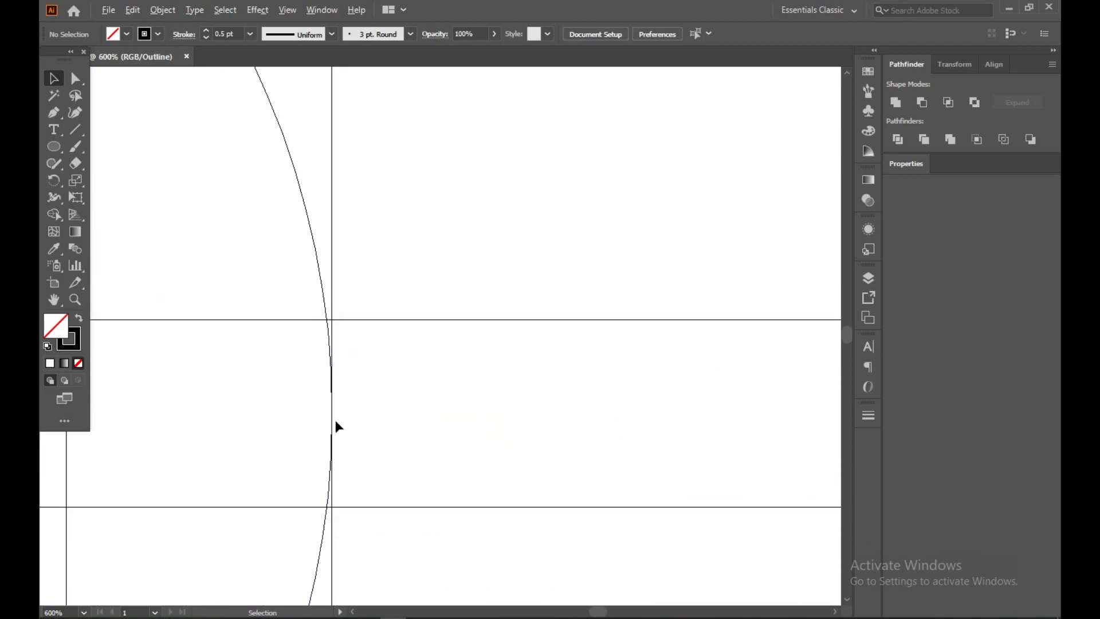
{"action": "scroll", "coordinate": [336, 425], "scroll_direction": "up", "scroll_amount": 1}
{"action": "scroll", "coordinate": [336, 427], "scroll_direction": "down", "scroll_amount": 5}
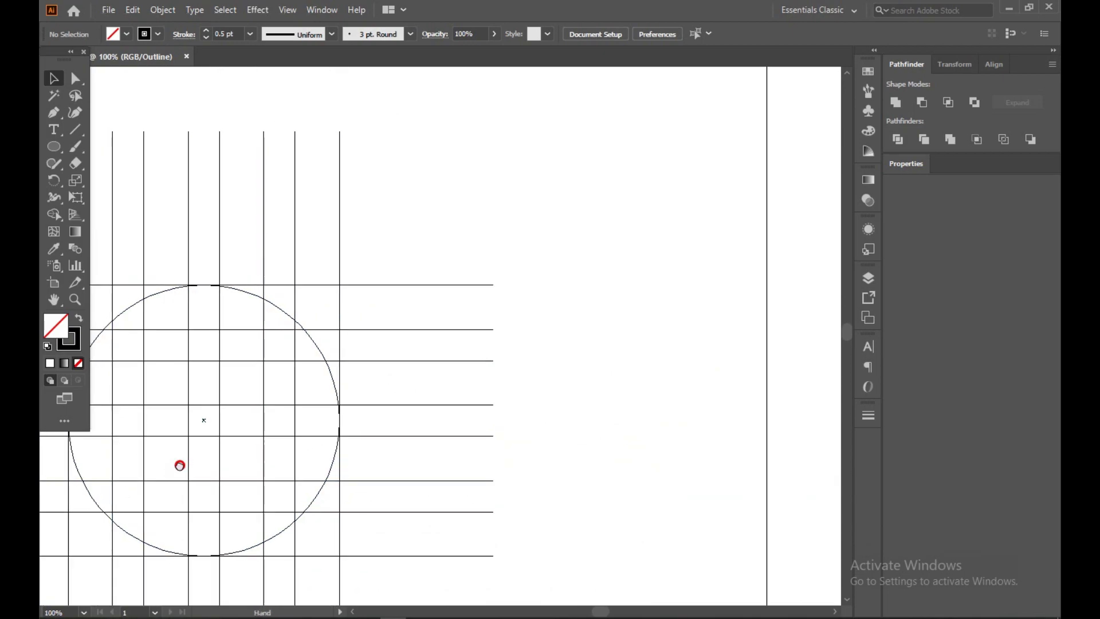
{"action": "scroll", "coordinate": [179, 464], "scroll_direction": "left", "scroll_amount": 4}
{"action": "scroll", "coordinate": [430, 303], "scroll_direction": "up", "scroll_amount": 4}
{"action": "scroll", "coordinate": [458, 355], "scroll_direction": "up", "scroll_amount": 2}
{"action": "scroll", "coordinate": [490, 410], "scroll_direction": "down", "scroll_amount": 4}
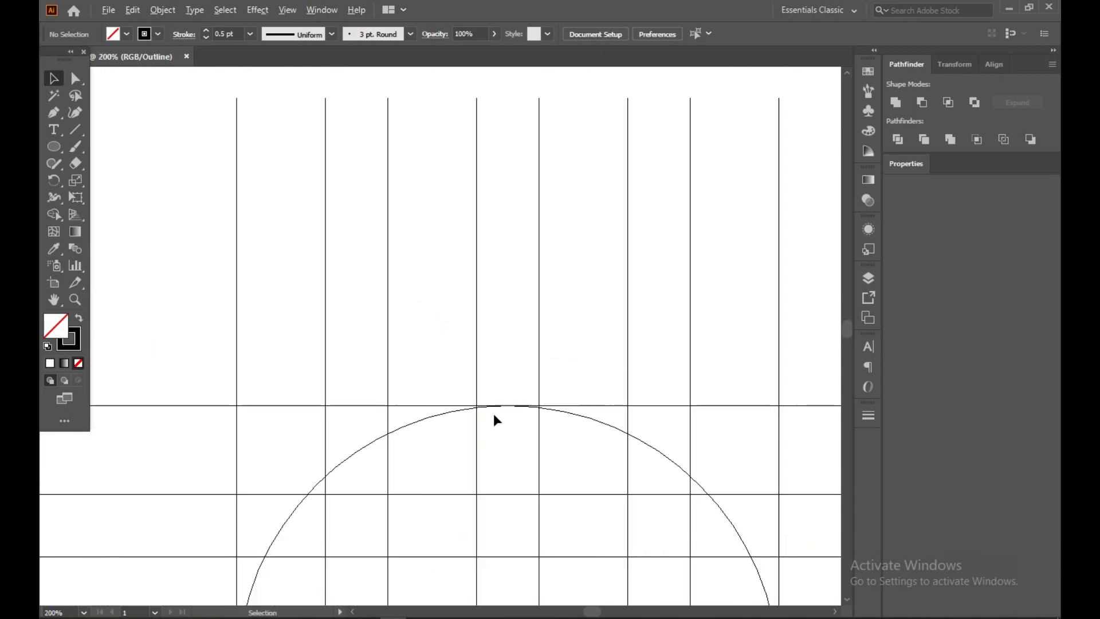
{"action": "scroll", "coordinate": [487, 427], "scroll_direction": "down", "scroll_amount": 3}
{"action": "scroll", "coordinate": [493, 447], "scroll_direction": "down", "scroll_amount": 1}
{"action": "scroll", "coordinate": [498, 385], "scroll_direction": "up", "scroll_amount": 1}
{"action": "scroll", "coordinate": [521, 407], "scroll_direction": "up", "scroll_amount": 1}
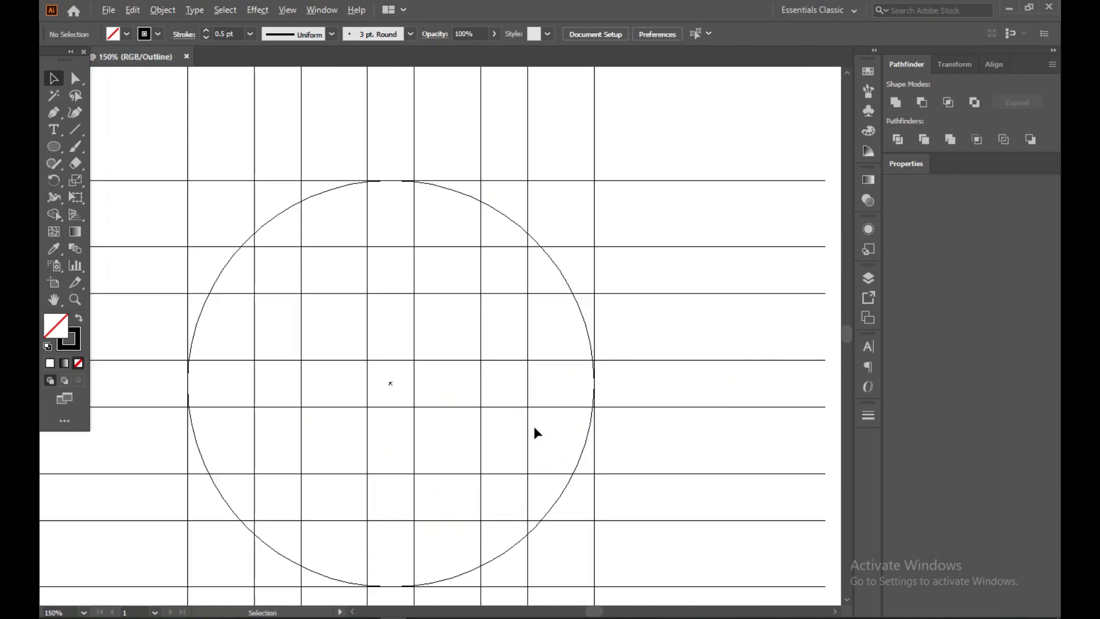
Step: Paste an in-place duplicate of the circle
{"action": "left_click", "coordinate": [585, 319]}
{"action": "left_click", "coordinate": [154, 8]}
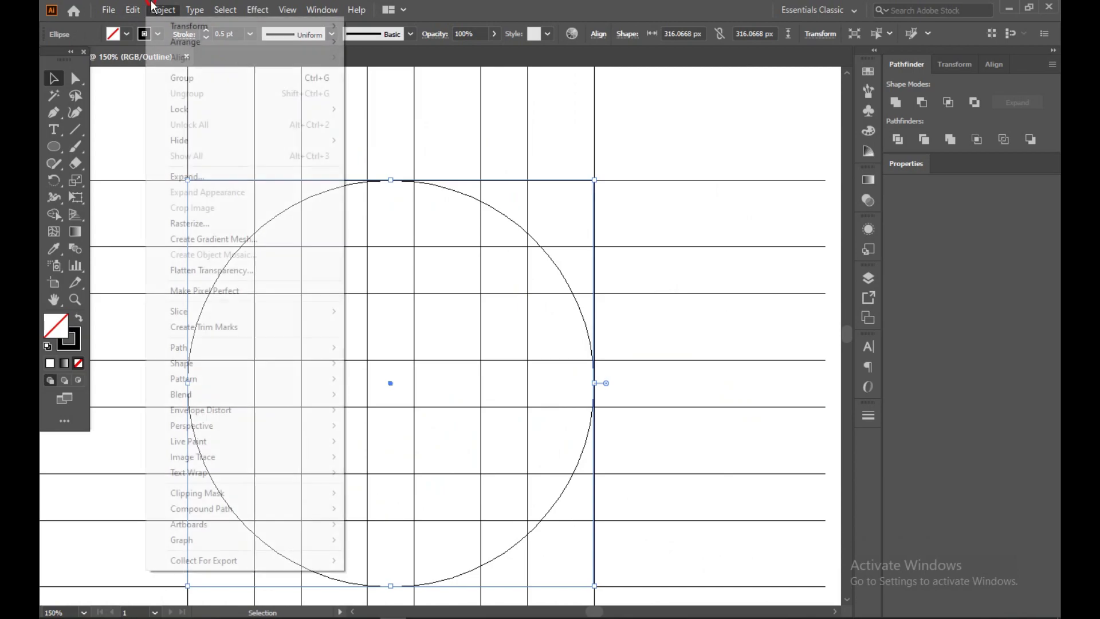
{"action": "left_click", "coordinate": [133, 10]}
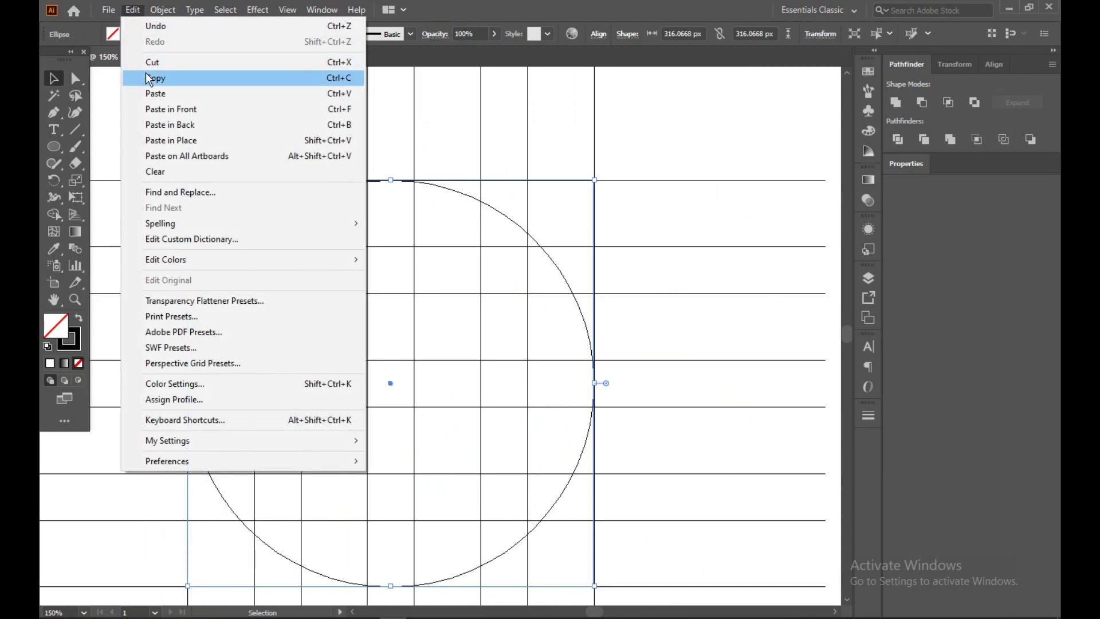
{"action": "left_click", "coordinate": [147, 77]}
{"action": "left_click", "coordinate": [133, 9]}
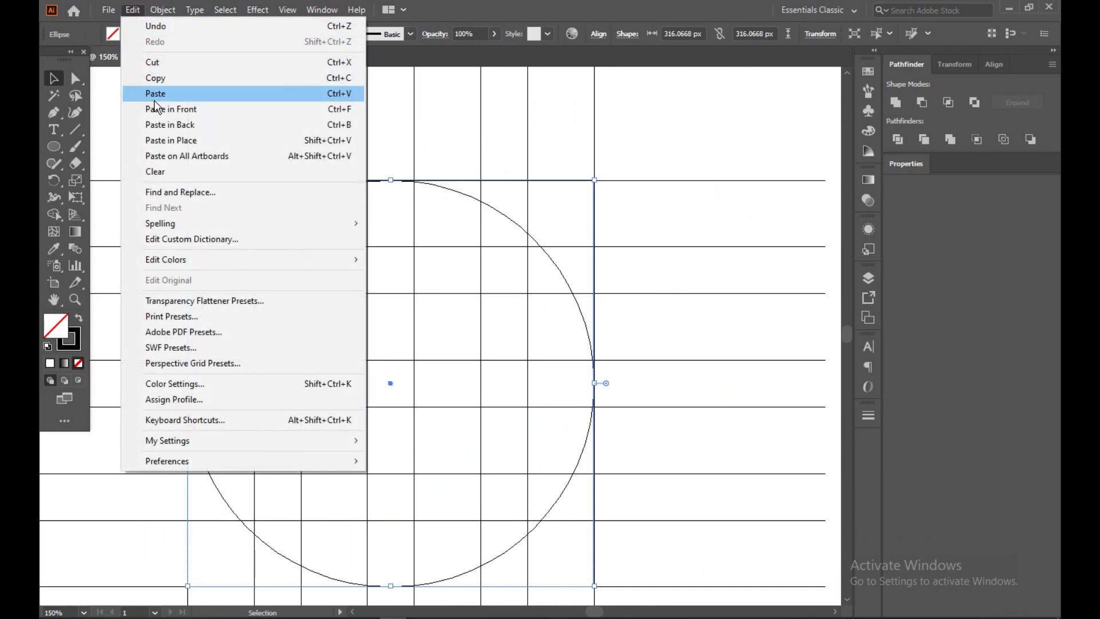
{"action": "left_click", "coordinate": [160, 140]}
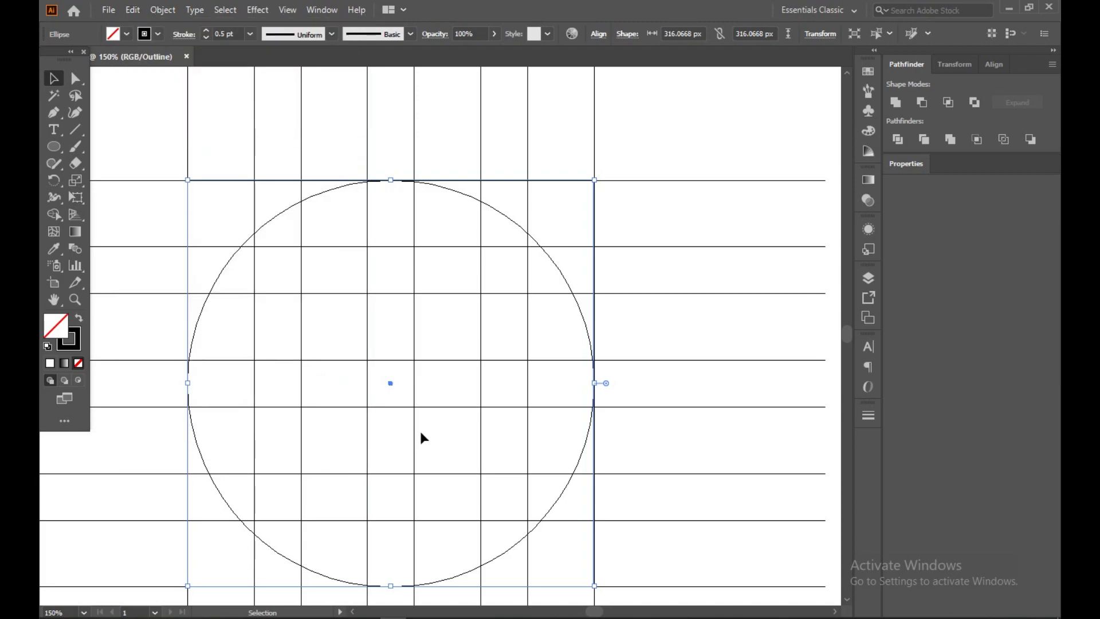
{"action": "left_click_drag", "start_coordinate": [421, 437], "coordinate": [422, 349]}
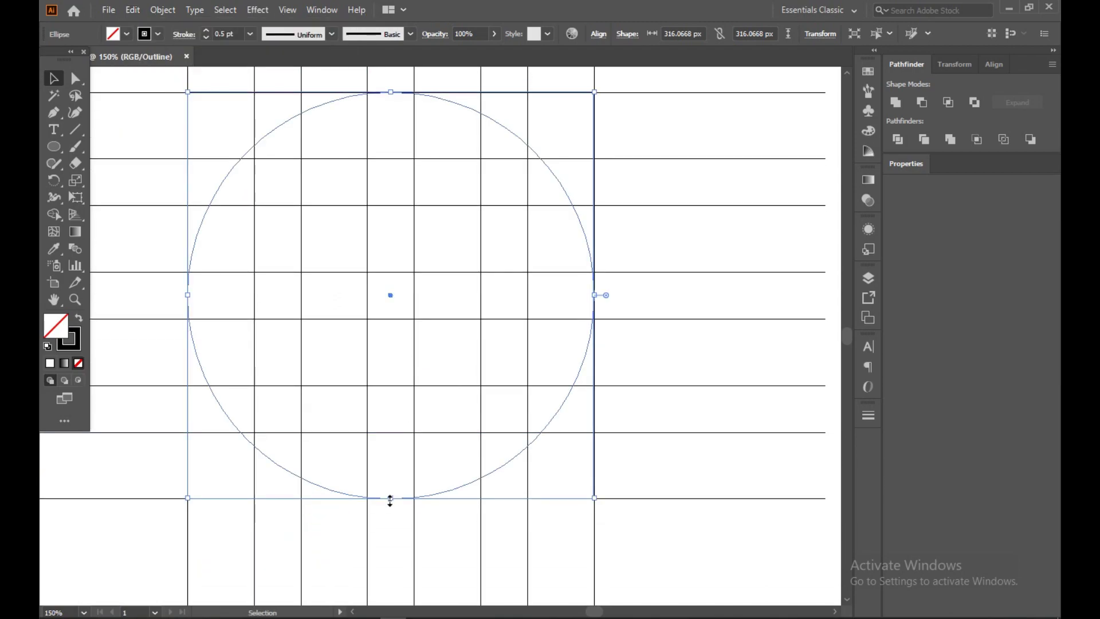
{"action": "left_click_drag", "start_coordinate": [390, 500], "coordinate": [392, 432]}
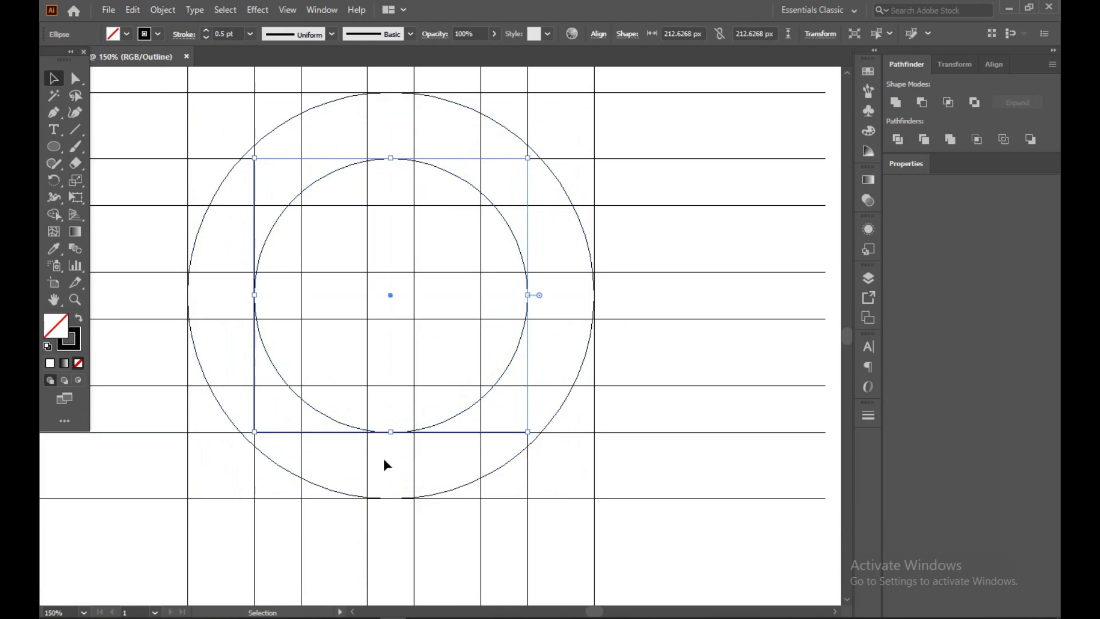
Step: Duplicate the inner circle in place and shrink the copy around its centre to about 140 px
{"action": "left_click", "coordinate": [383, 459]}
{"action": "left_click", "coordinate": [389, 432]}
{"action": "left_click", "coordinate": [132, 10]}
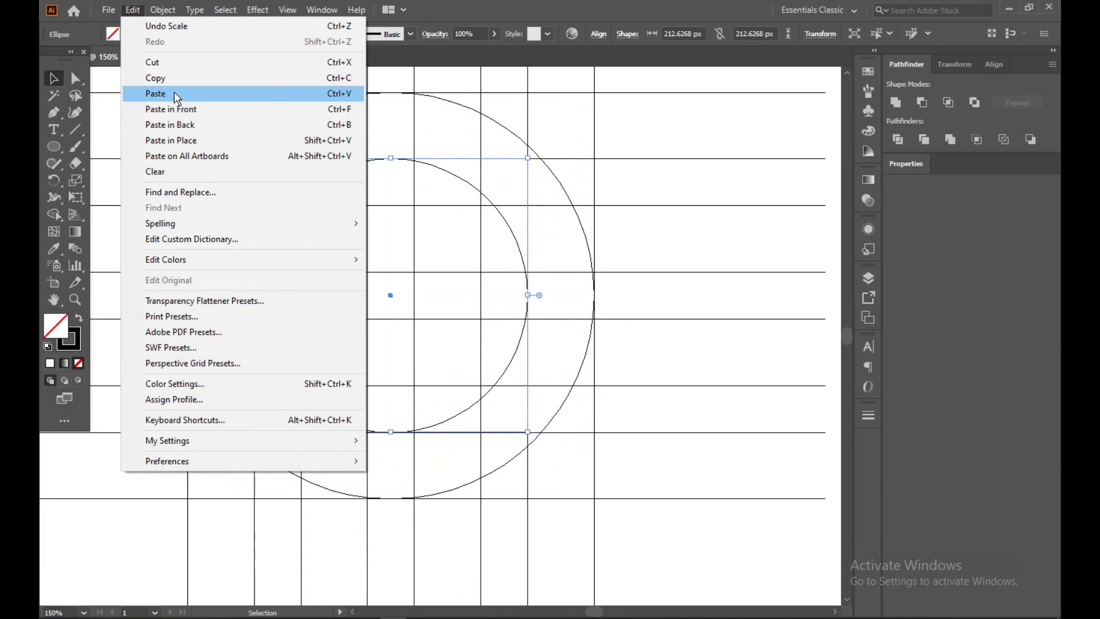
{"action": "left_click", "coordinate": [172, 79]}
{"action": "left_click", "coordinate": [133, 9]}
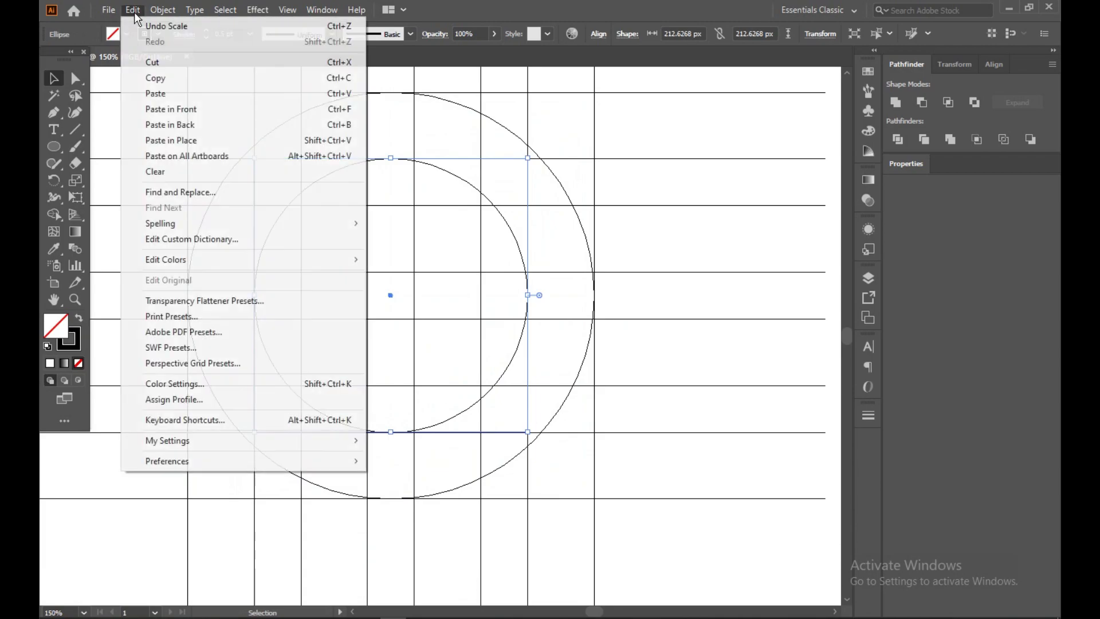
{"action": "left_click", "coordinate": [167, 143]}
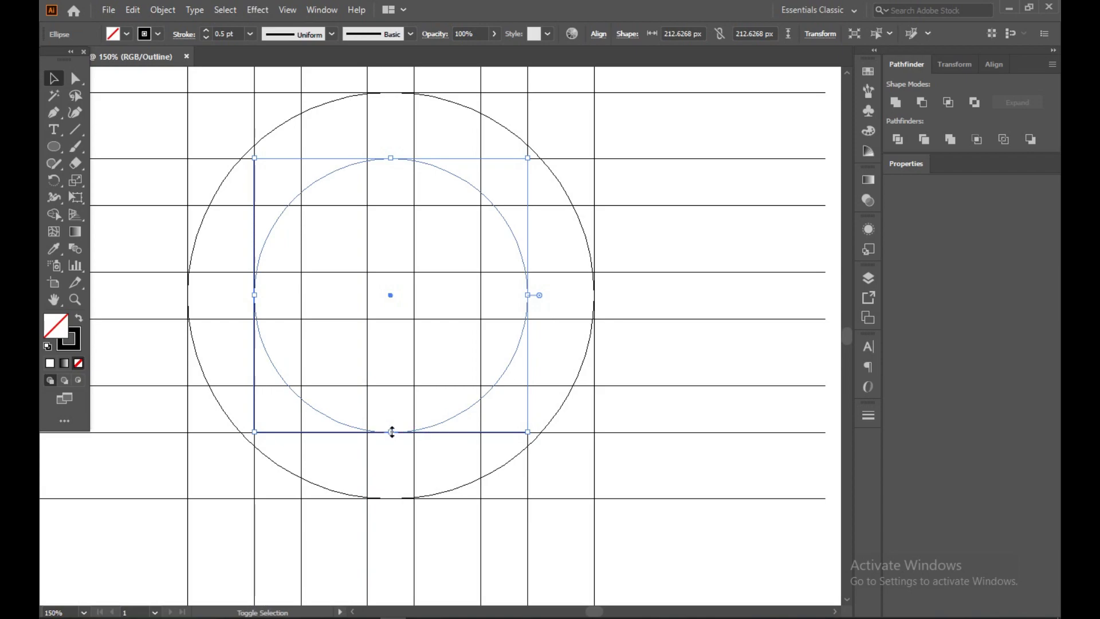
{"action": "left_click_drag", "start_coordinate": [390, 432], "coordinate": [393, 387]}
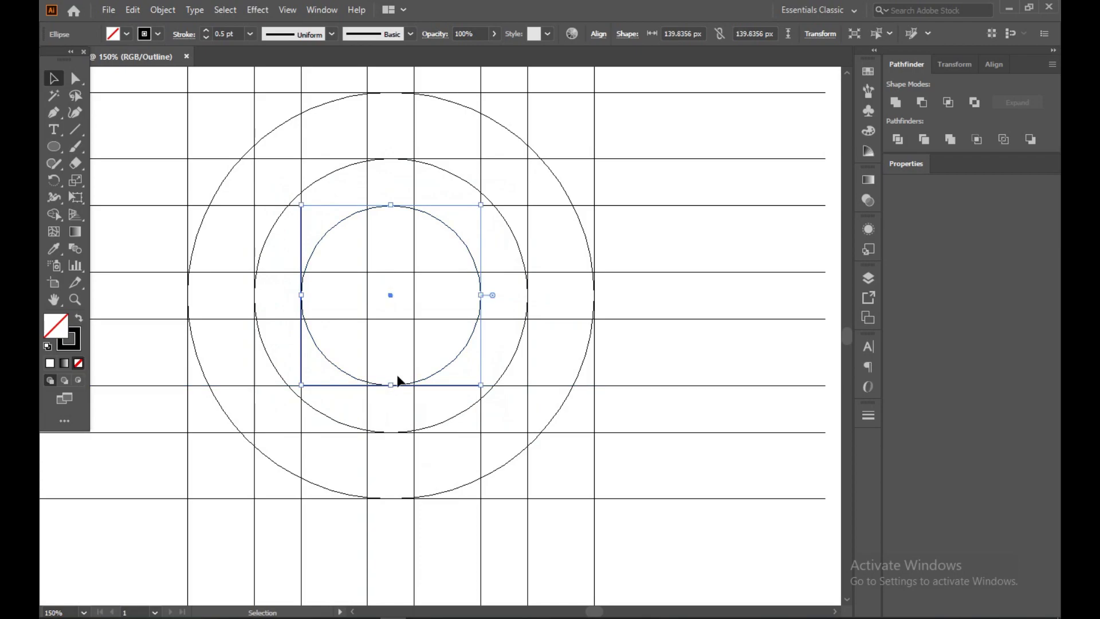
{"action": "left_click", "coordinate": [394, 383]}
Step: Duplicate the 140 px circle in place and shrink it to a tiny 36 px centre circle
{"action": "left_click", "coordinate": [128, 9]}
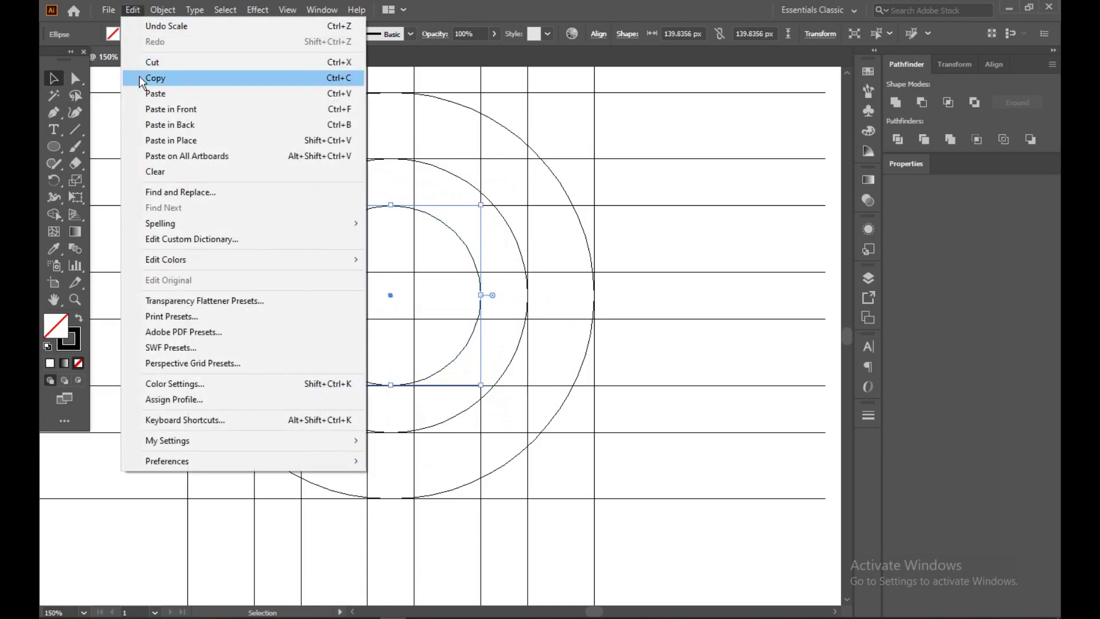
{"action": "left_click", "coordinate": [137, 77]}
{"action": "left_click", "coordinate": [133, 9]}
{"action": "left_click", "coordinate": [177, 140]}
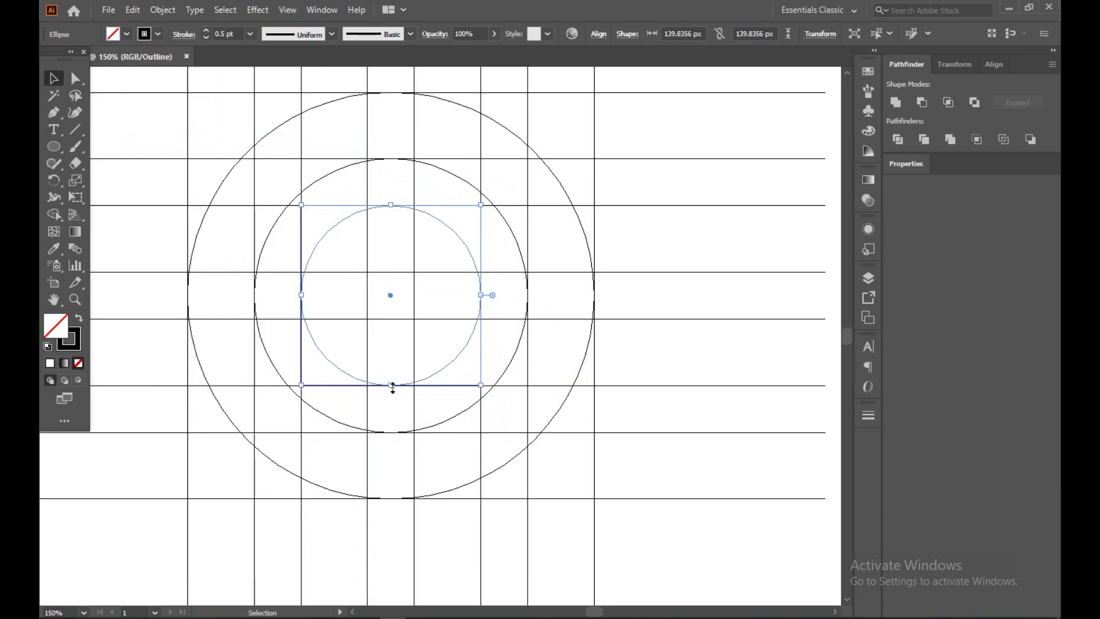
{"action": "left_click_drag", "start_coordinate": [391, 385], "coordinate": [387, 320]}
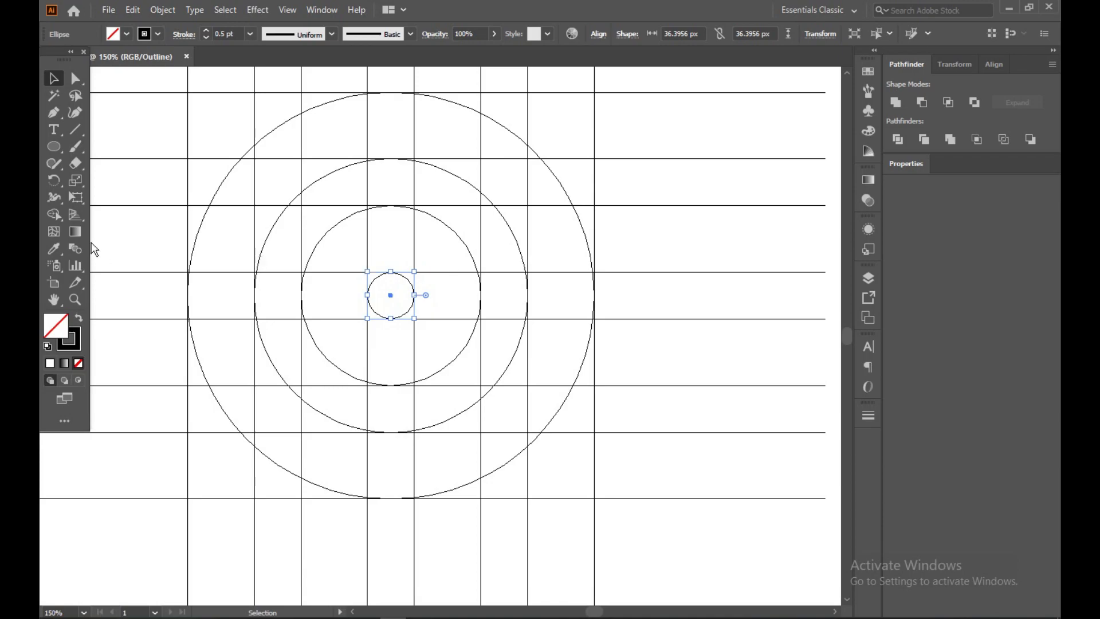
Step: Duplicate the outer circle in place and shrink it from the left to 264 px
{"action": "left_click", "coordinate": [199, 228]}
{"action": "left_click", "coordinate": [133, 9]}
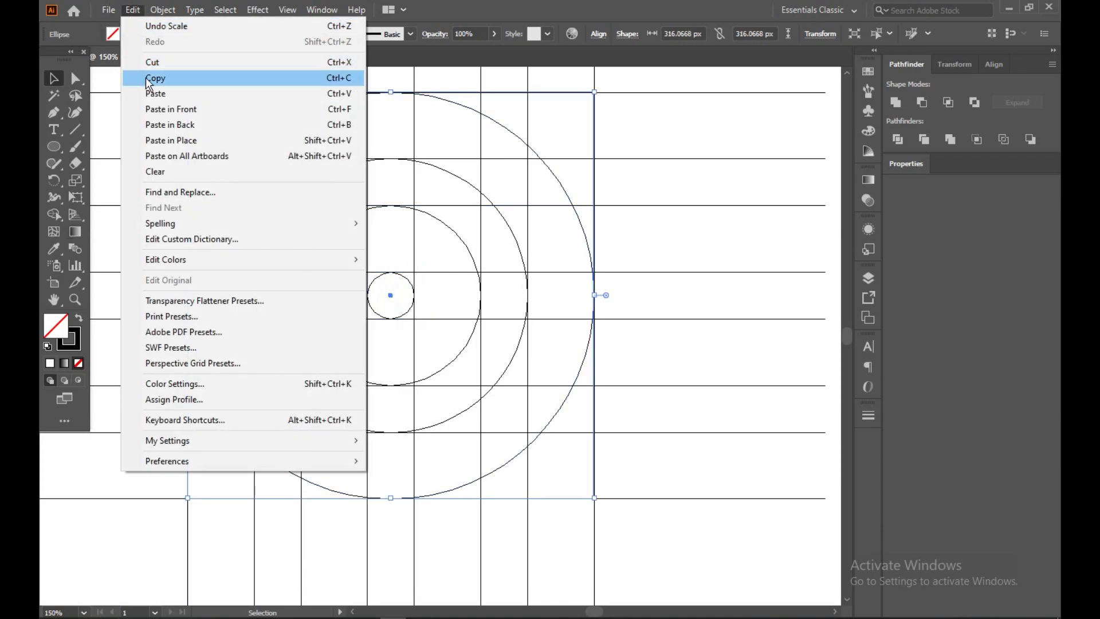
{"action": "left_click", "coordinate": [146, 77]}
{"action": "left_click", "coordinate": [137, 7]}
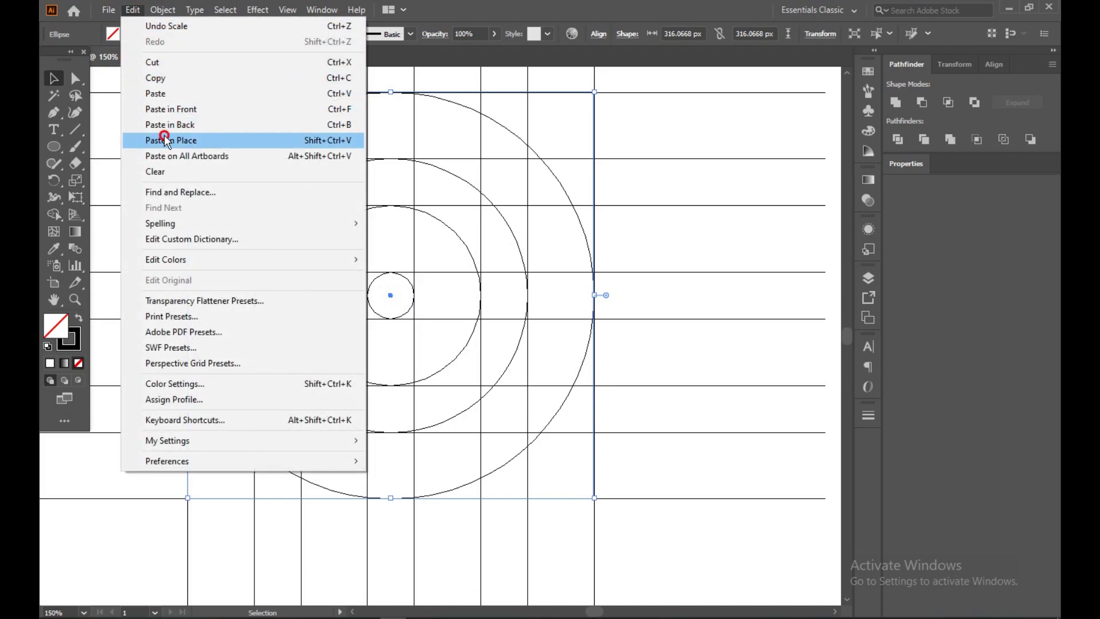
{"action": "left_click", "coordinate": [164, 140]}
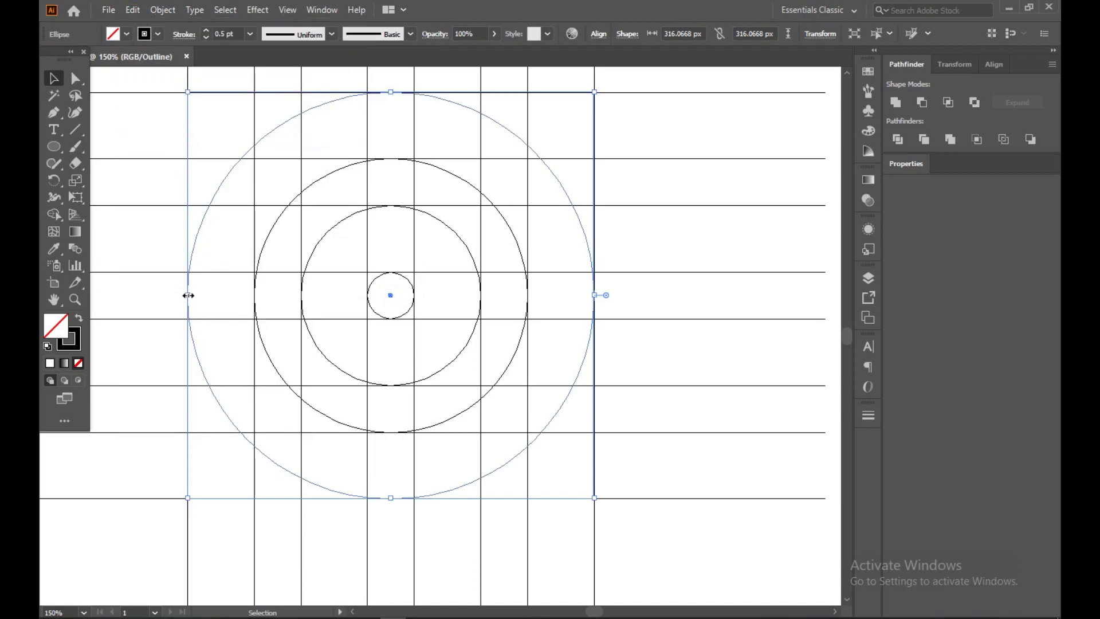
{"action": "left_click_drag", "start_coordinate": [188, 294], "coordinate": [253, 298]}
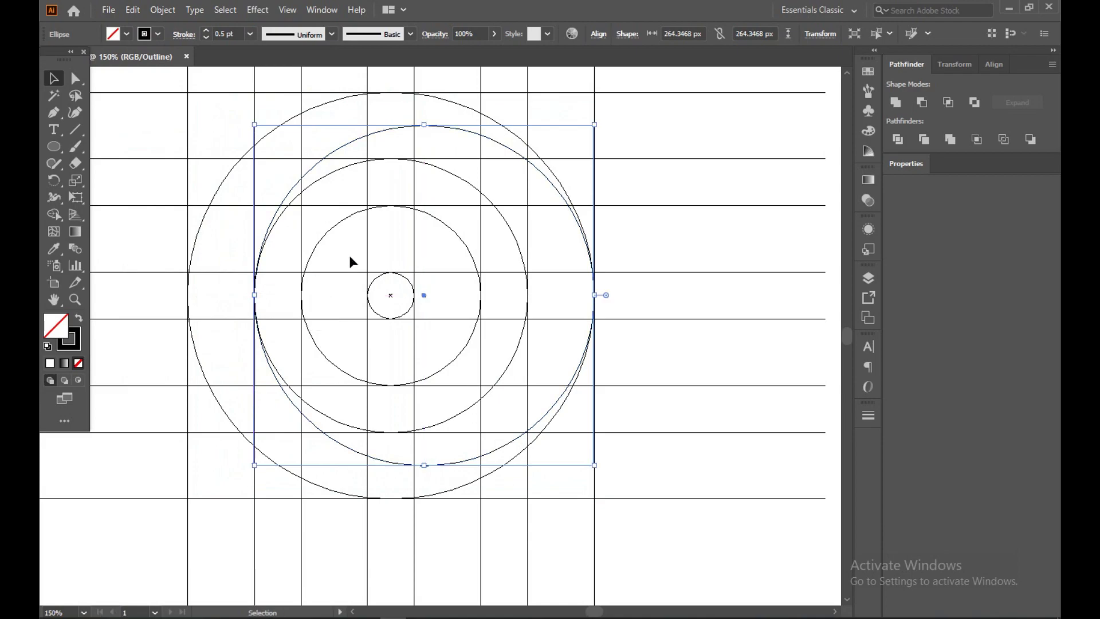
{"action": "left_click", "coordinate": [688, 250]}
Step: Duplicate the small centre circle and enlarge it leftward to 88 px, keeping its right edge
{"action": "left_click", "coordinate": [371, 310]}
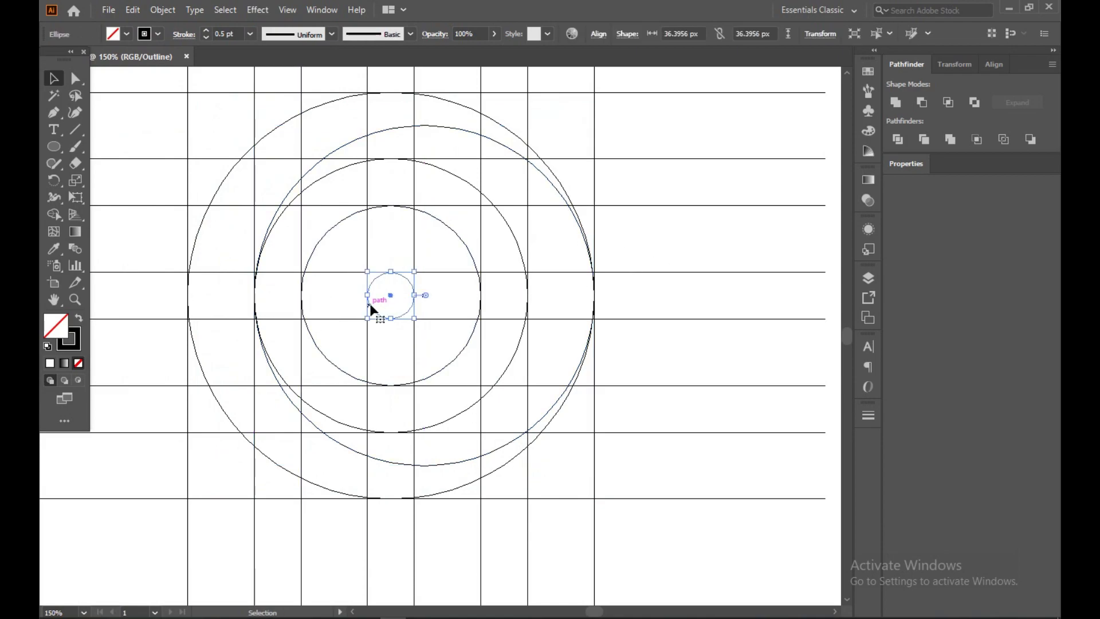
{"action": "left_click", "coordinate": [133, 10]}
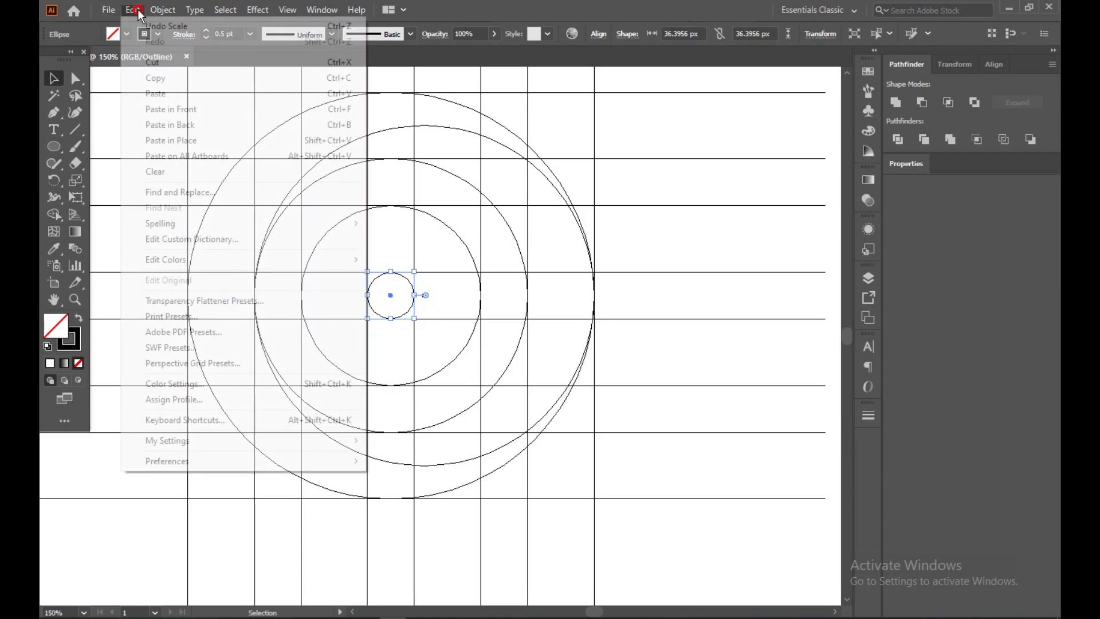
{"action": "left_click", "coordinate": [159, 78]}
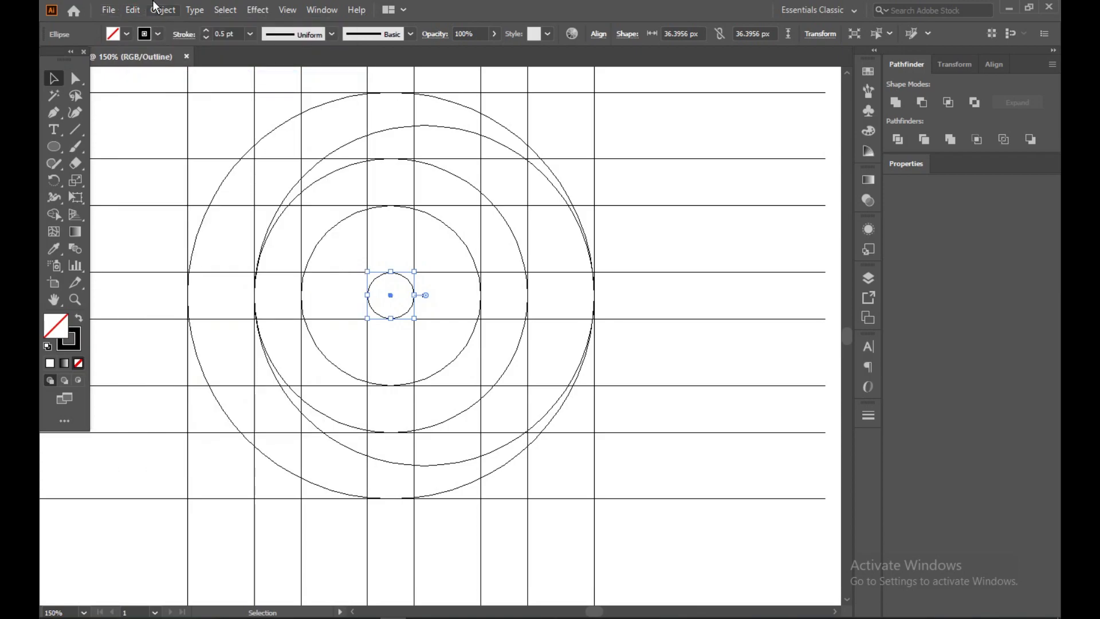
{"action": "left_click", "coordinate": [129, 10]}
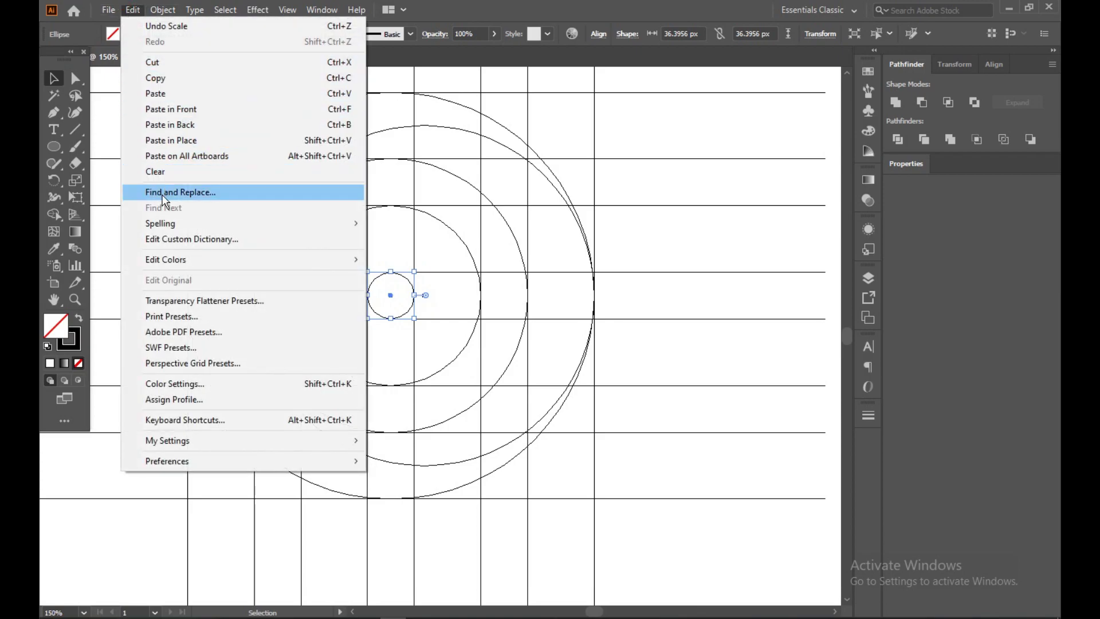
{"action": "left_click", "coordinate": [171, 144]}
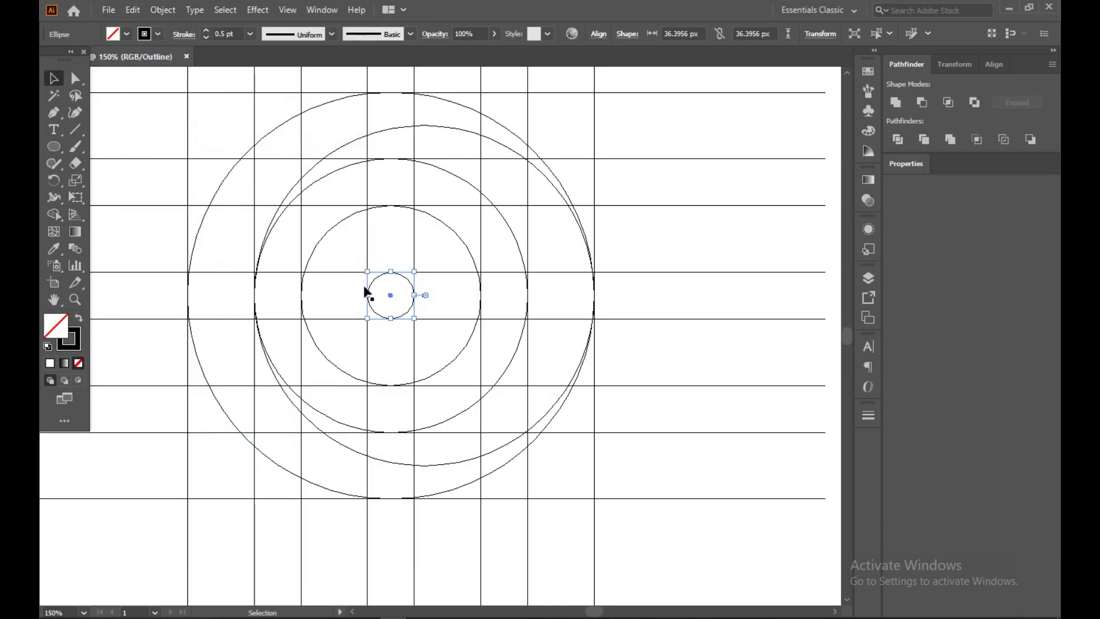
{"action": "left_click_drag", "start_coordinate": [368, 296], "coordinate": [302, 294]}
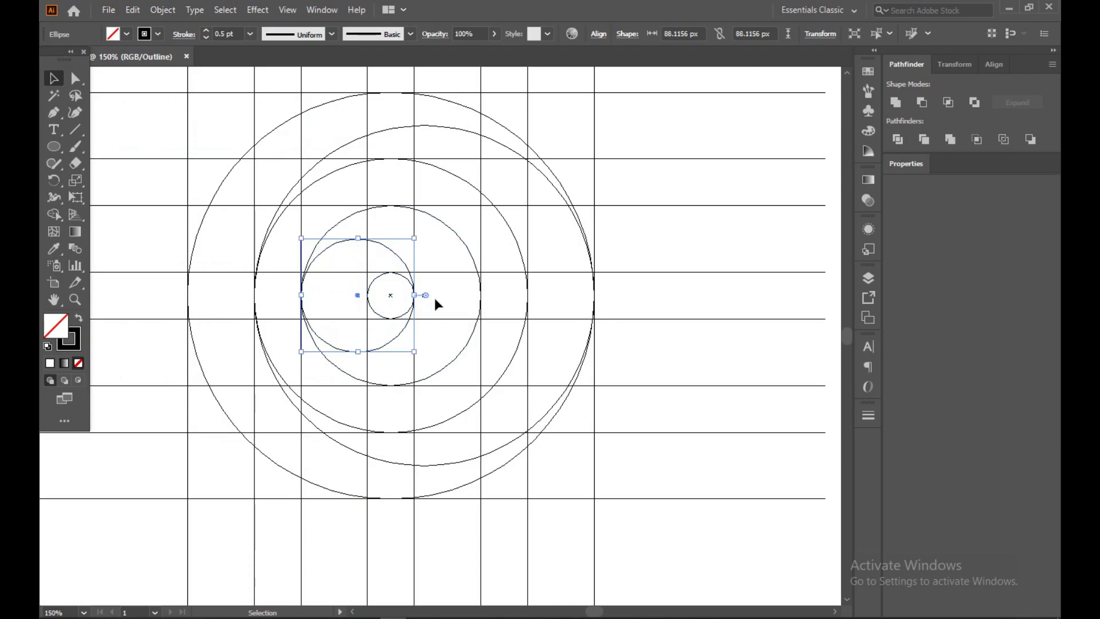
Step: Draw a circle of about 140 px from the upper-left grid intersection with the Ellipse tool
{"action": "left_click", "coordinate": [663, 226]}
{"action": "scroll", "coordinate": [328, 297], "scroll_direction": "up", "scroll_amount": 2, "text": "alt"}
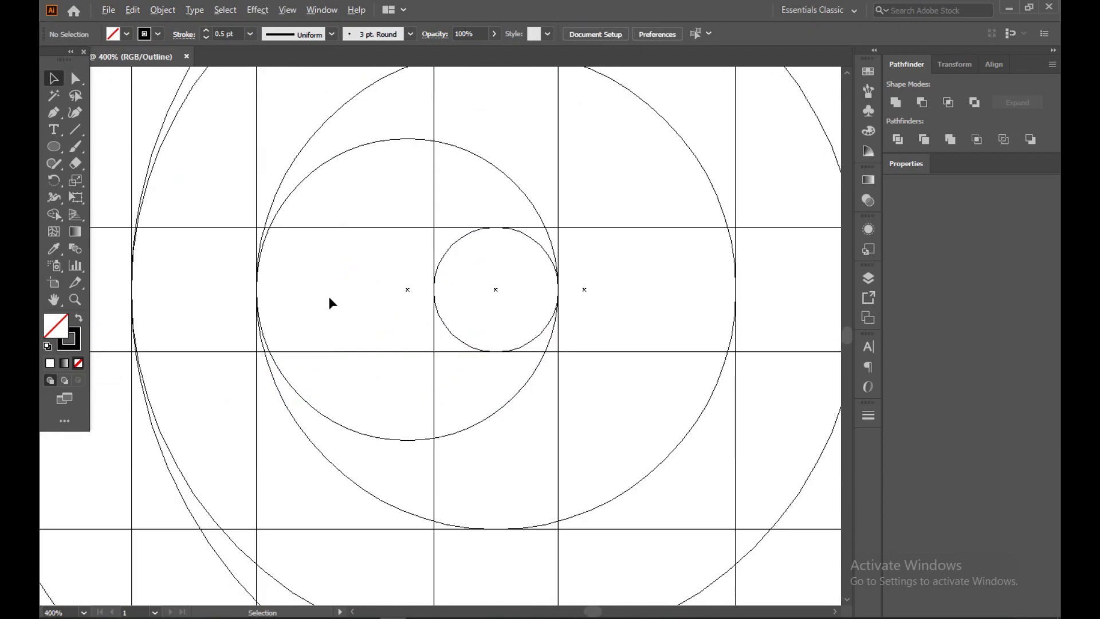
{"action": "scroll", "coordinate": [328, 293], "scroll_direction": "up", "scroll_amount": 1, "text": "alt"}
{"action": "scroll", "coordinate": [328, 293], "scroll_direction": "down", "scroll_amount": 3, "text": "alt"}
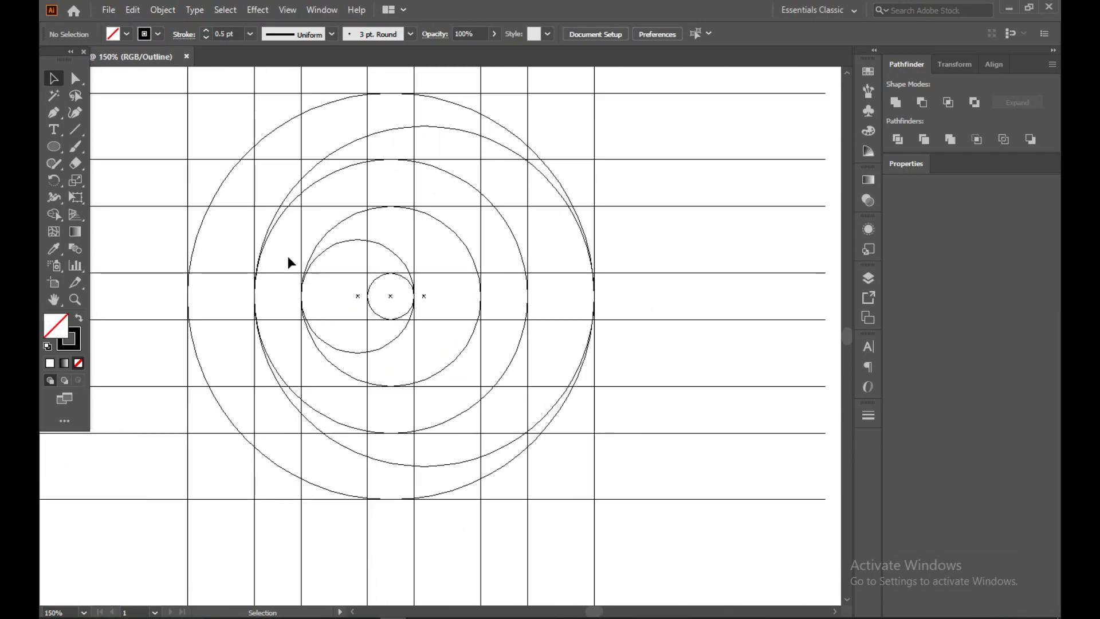
{"action": "left_click_drag", "start_coordinate": [295, 263], "coordinate": [449, 368]}
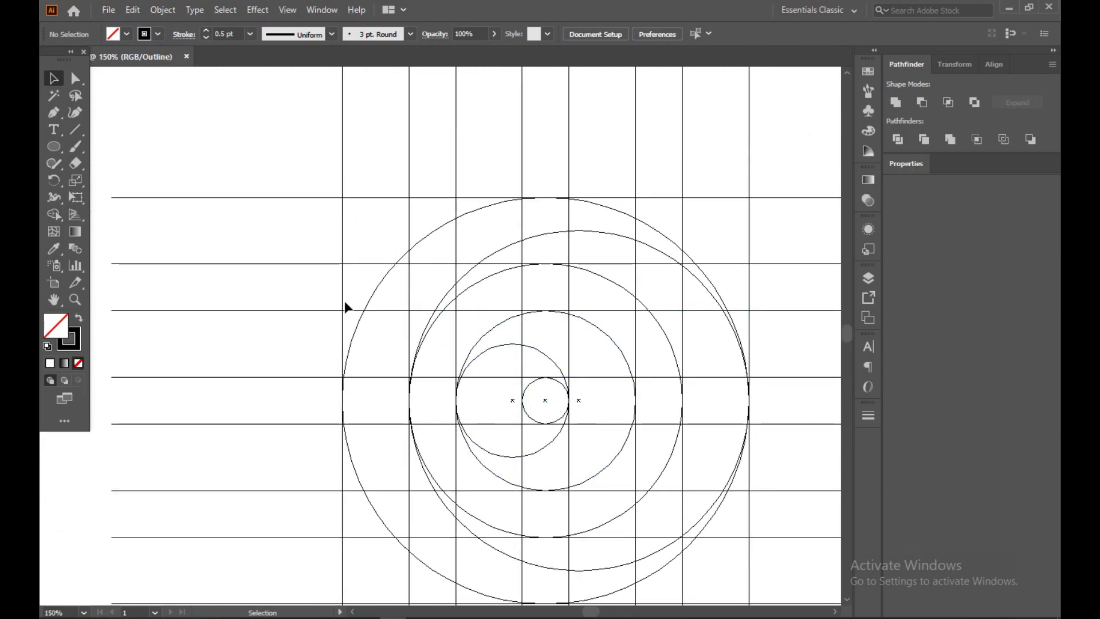
{"action": "left_click", "coordinate": [54, 146]}
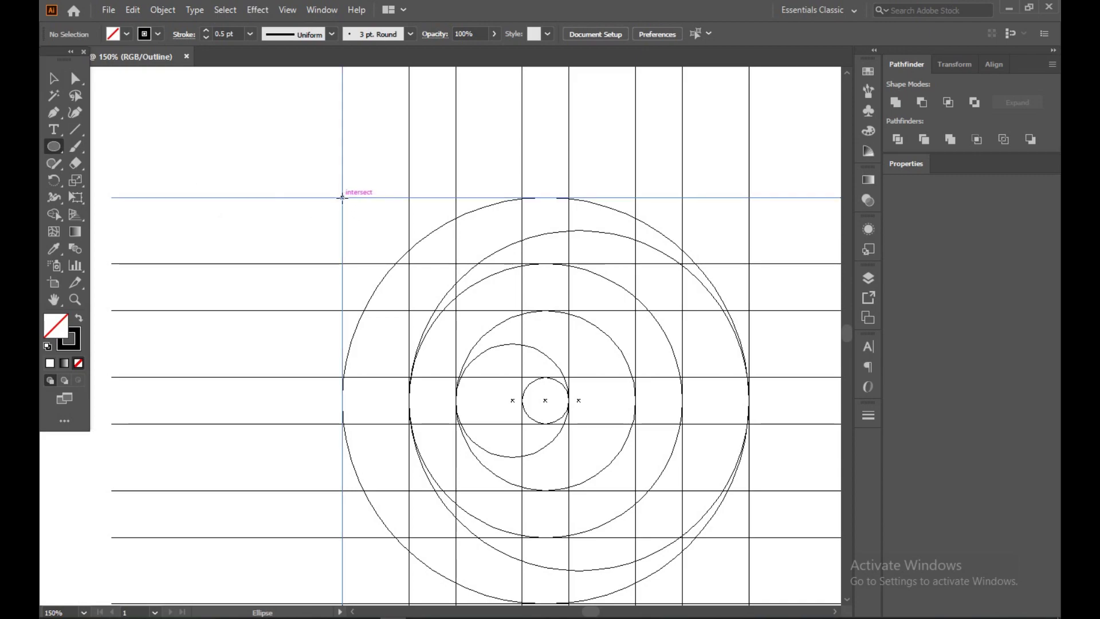
{"action": "left_click_drag", "start_coordinate": [342, 198], "coordinate": [428, 294]}
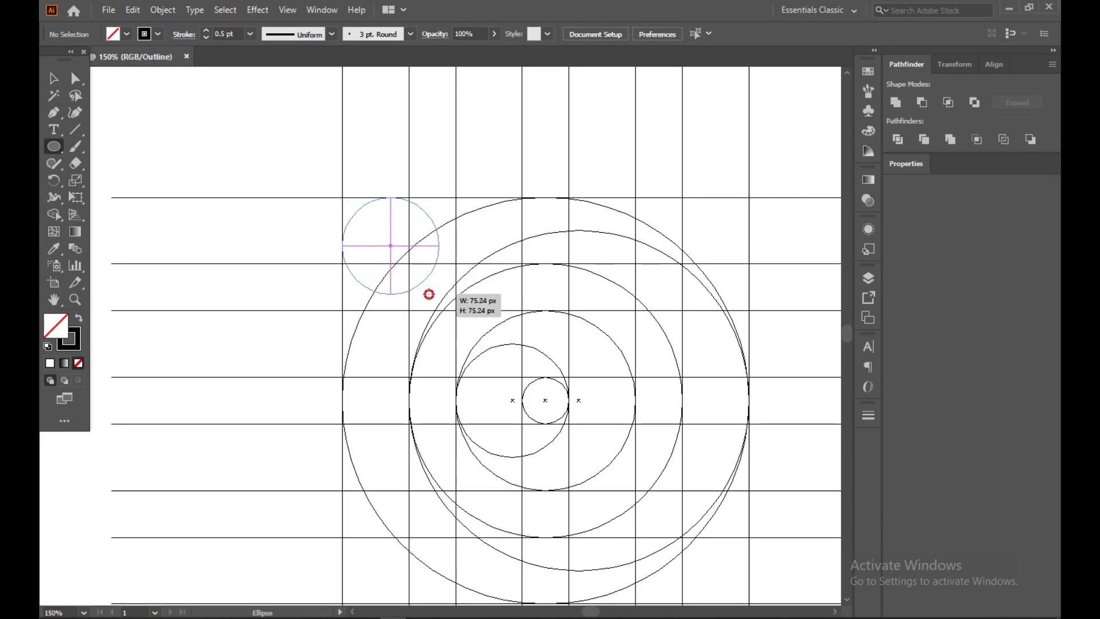
{"action": "left_click_drag", "start_coordinate": [428, 294], "coordinate": [500, 377]}
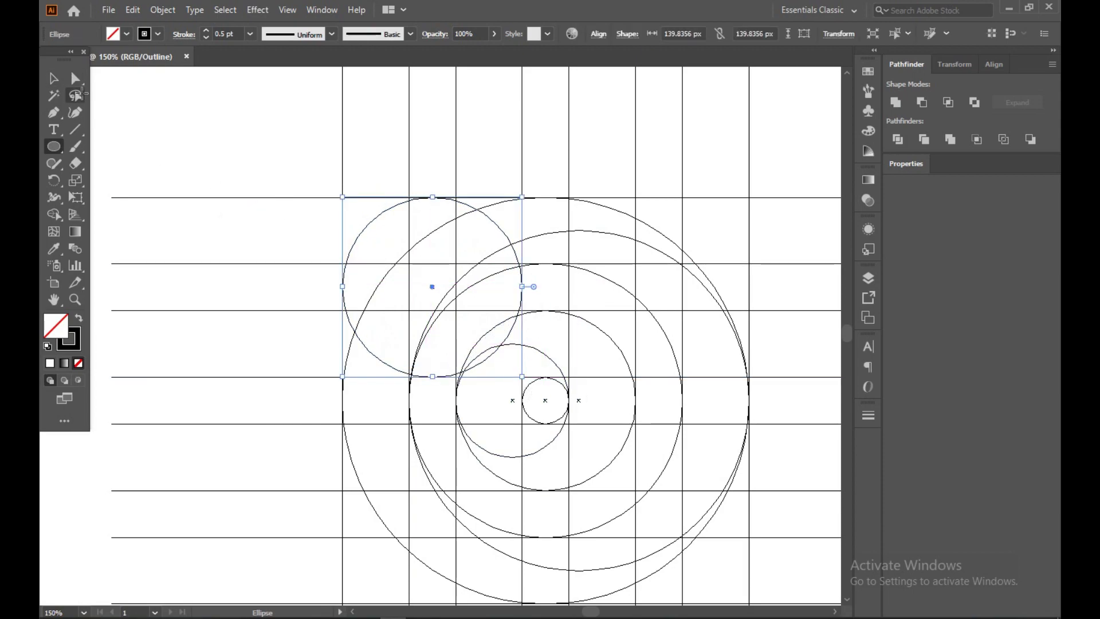
Step: Copy the circle, paste it in place and shrink the copy around its centre
{"action": "left_click", "coordinate": [53, 77]}
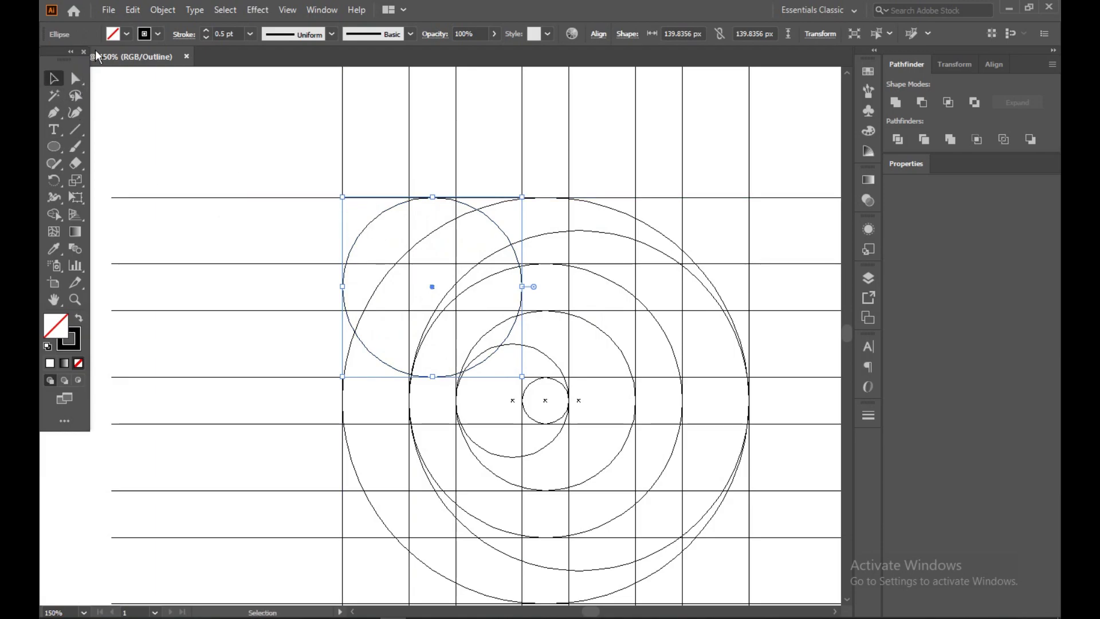
{"action": "left_click", "coordinate": [136, 10]}
{"action": "left_click", "coordinate": [146, 77]}
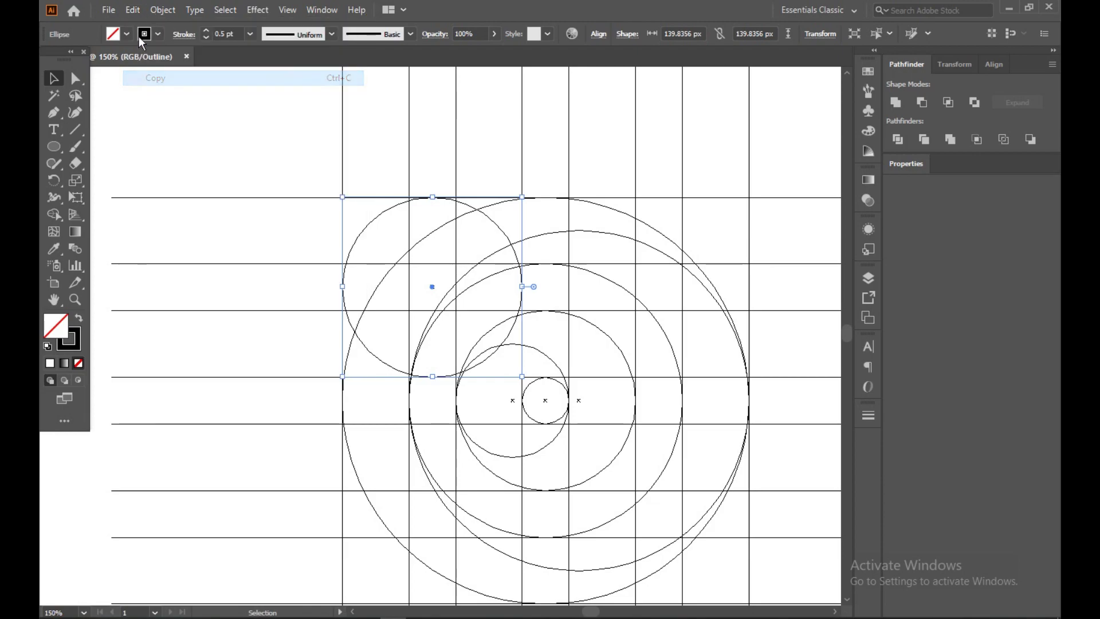
{"action": "left_click", "coordinate": [132, 9]}
{"action": "left_click", "coordinate": [170, 141]}
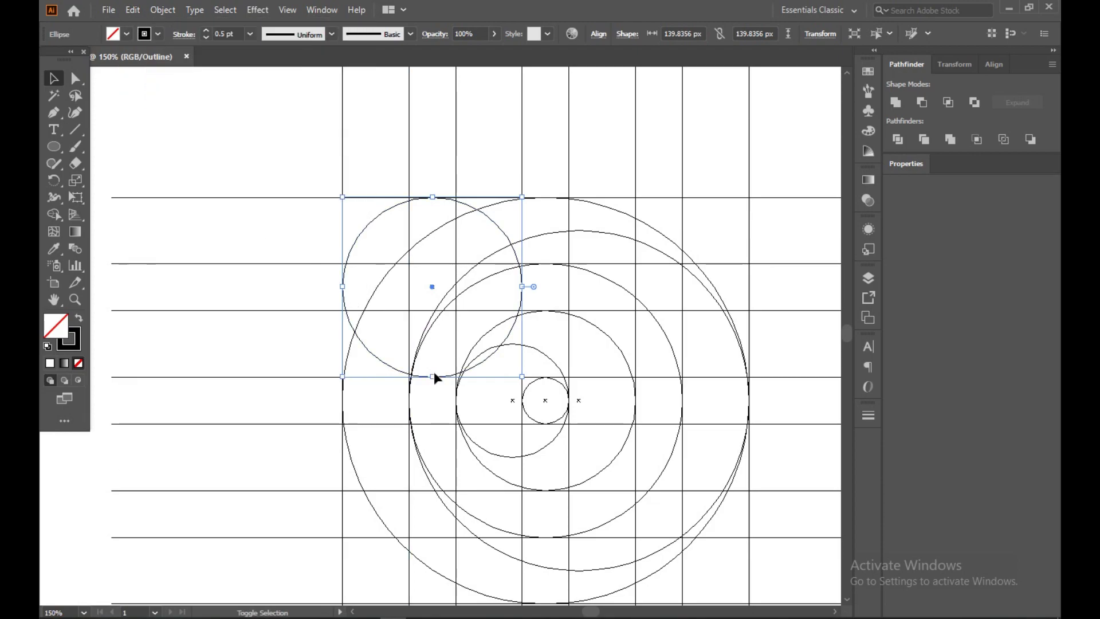
{"action": "left_click_drag", "start_coordinate": [432, 376], "coordinate": [434, 309]}
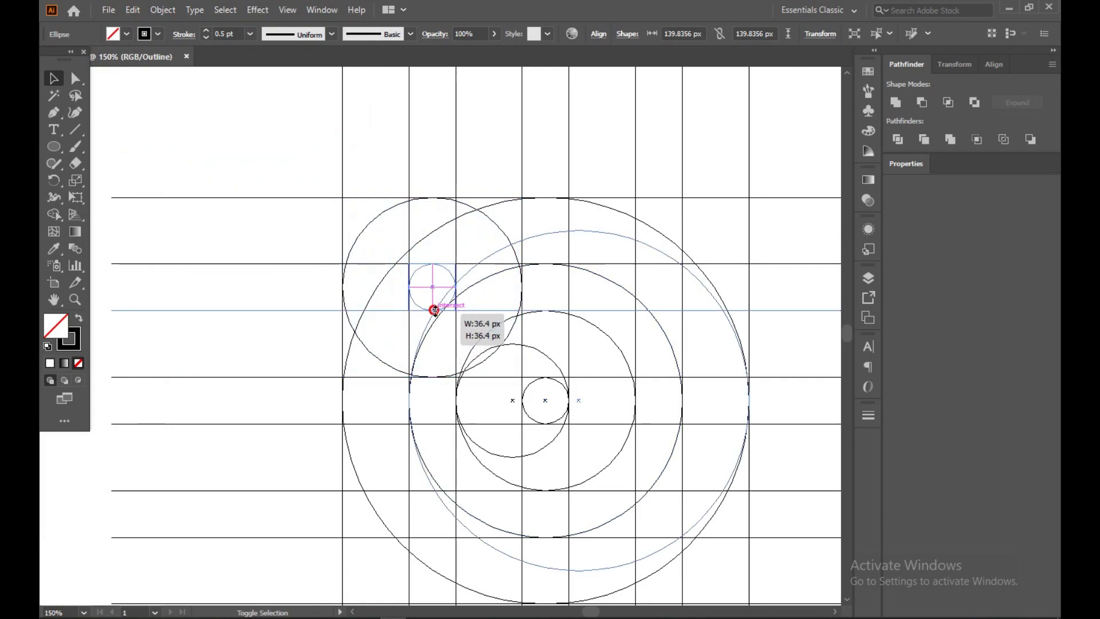
Step: Finish the small circle at 36.4 px and paste a copy of it in place
{"action": "left_click", "coordinate": [420, 290]}
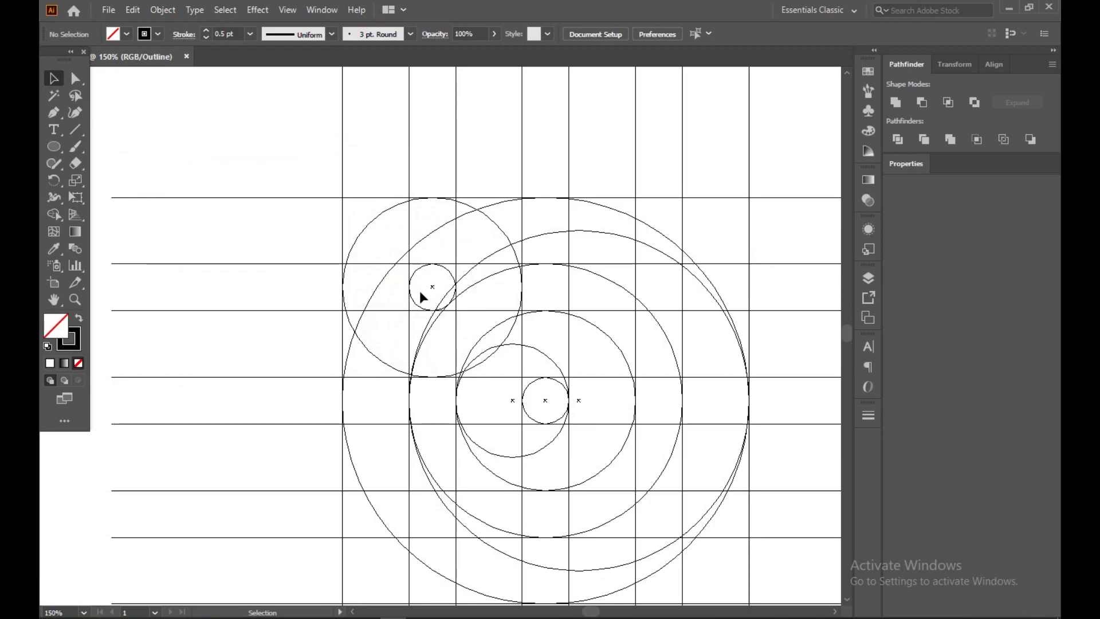
{"action": "left_click", "coordinate": [413, 299]}
{"action": "left_click", "coordinate": [130, 9]}
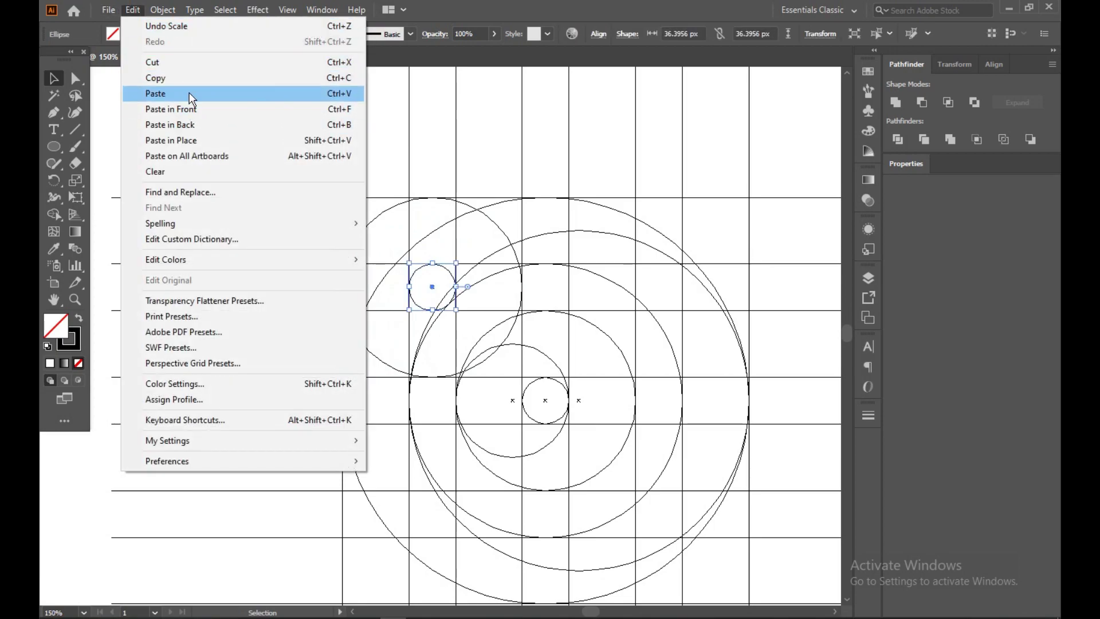
{"action": "left_click", "coordinate": [188, 77]}
{"action": "left_click", "coordinate": [134, 9]}
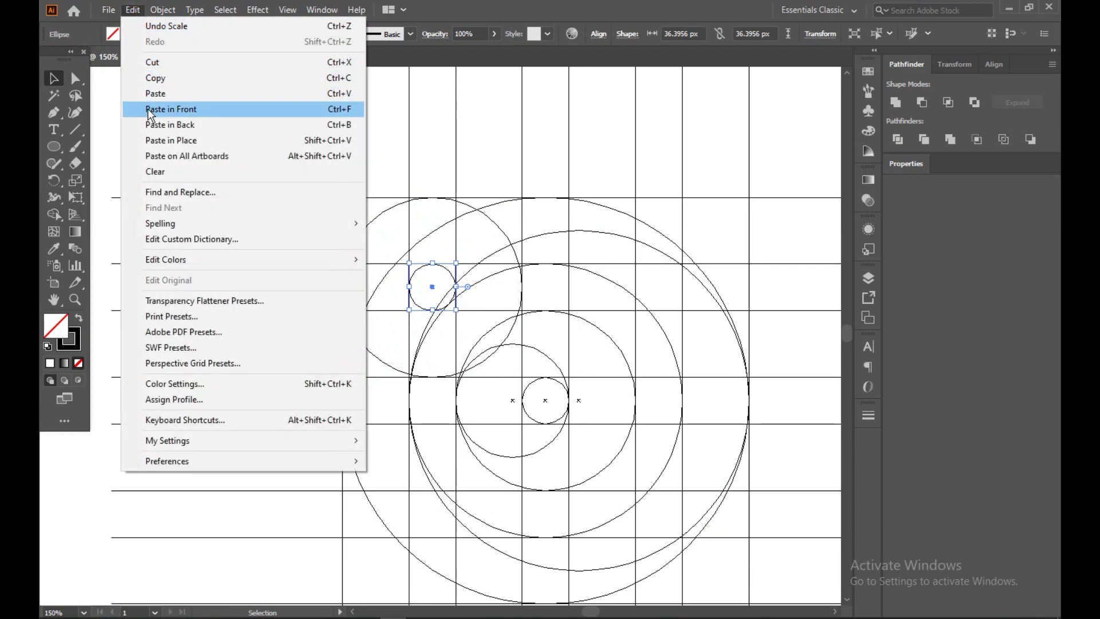
{"action": "left_click", "coordinate": [167, 140]}
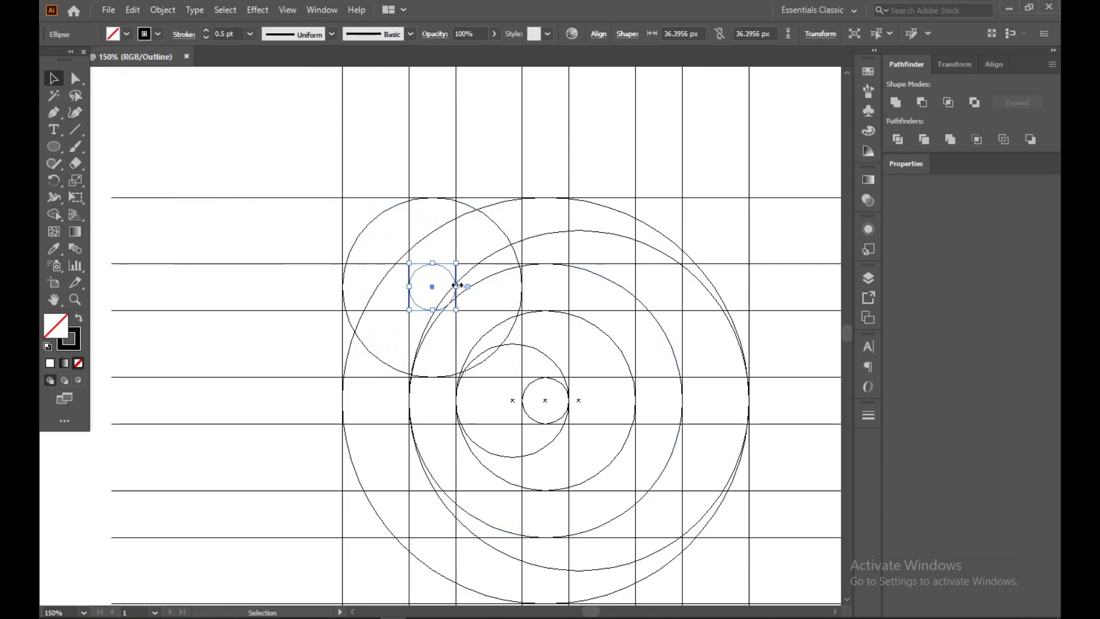
Step: Enlarge the pasted copy to about 87.76 px wide and deselect it
{"action": "left_click_drag", "start_coordinate": [456, 284], "coordinate": [523, 300]}
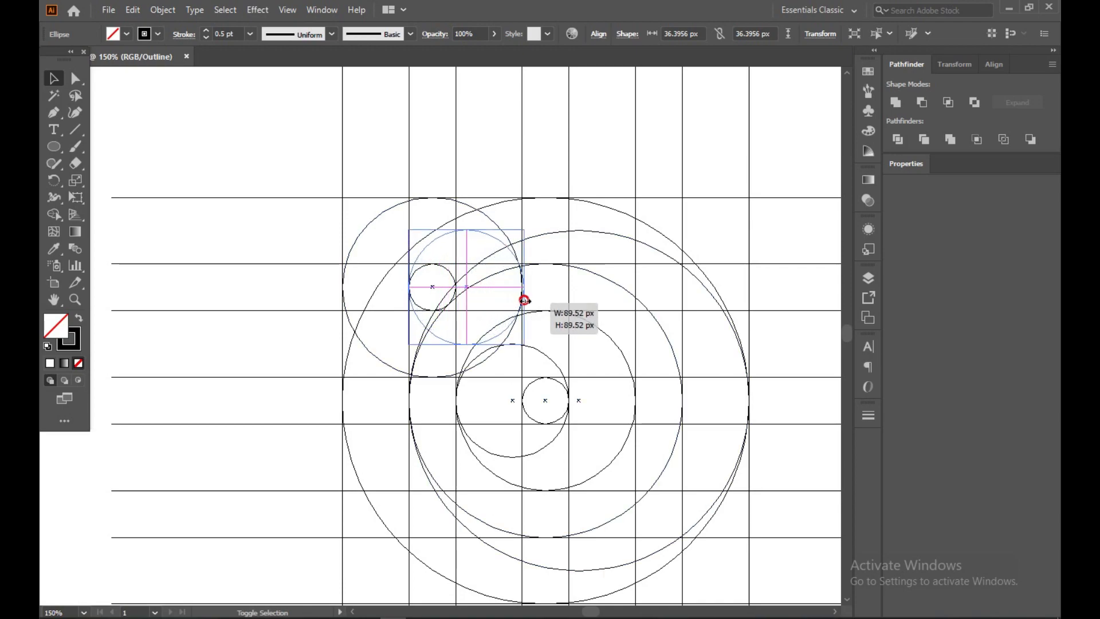
{"action": "left_click_drag", "start_coordinate": [523, 300], "coordinate": [520, 296]}
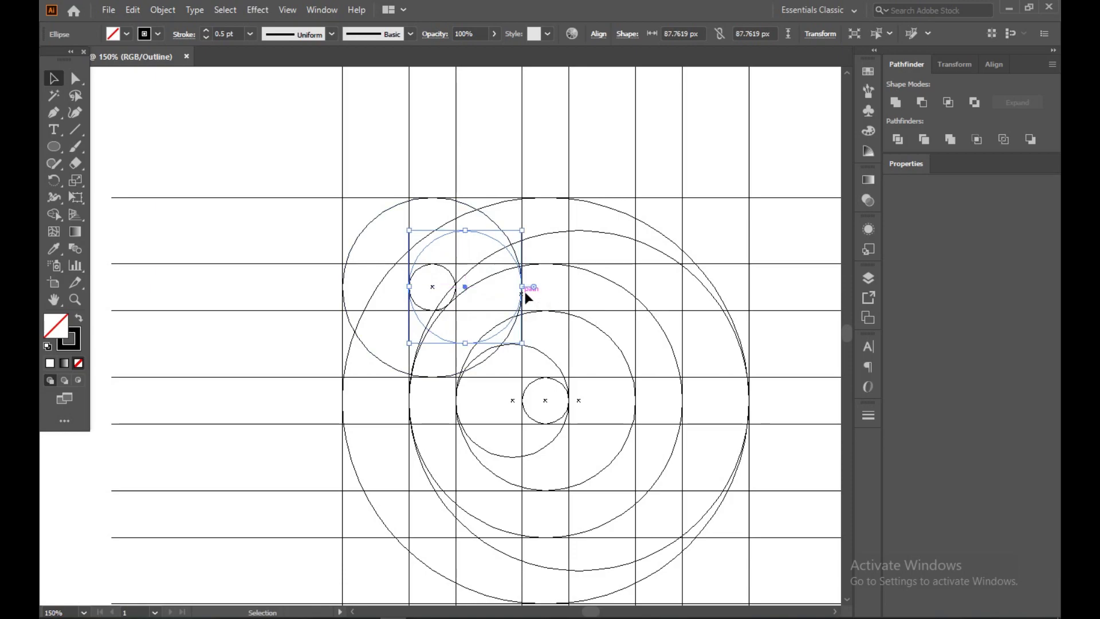
{"action": "left_click", "coordinate": [209, 138]}
Step: Zoom in and stretch the circle to 88.1156 px so its edge meets the arc
{"action": "scroll", "coordinate": [539, 249], "scroll_direction": "up", "scroll_amount": 5}
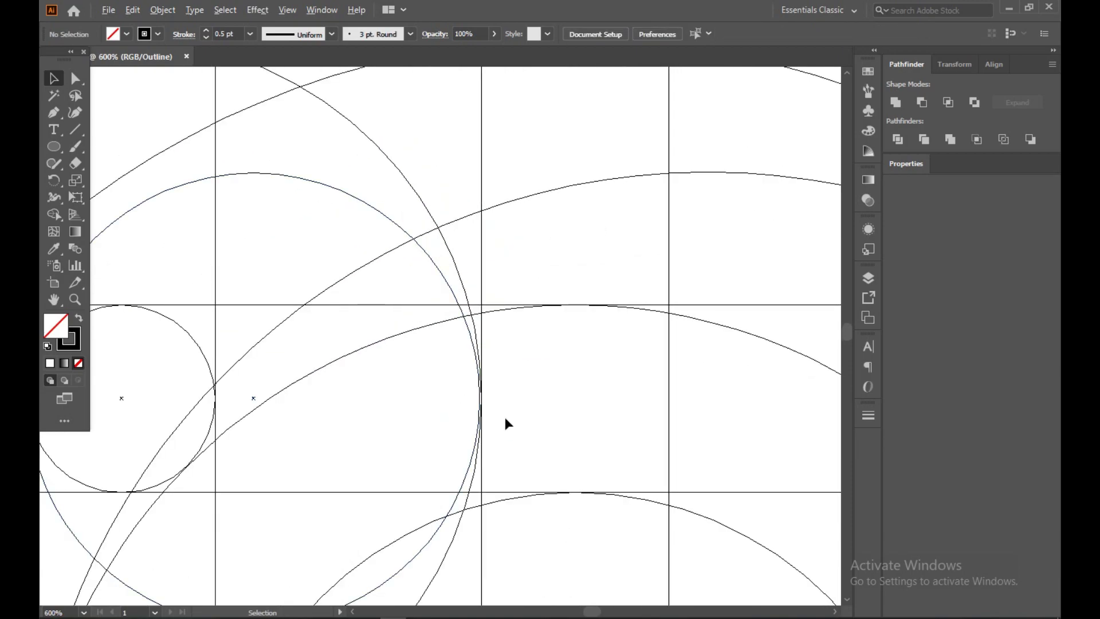
{"action": "scroll", "coordinate": [504, 417], "scroll_direction": "up", "scroll_amount": 2}
{"action": "scroll", "coordinate": [490, 418], "scroll_direction": "up", "scroll_amount": 1}
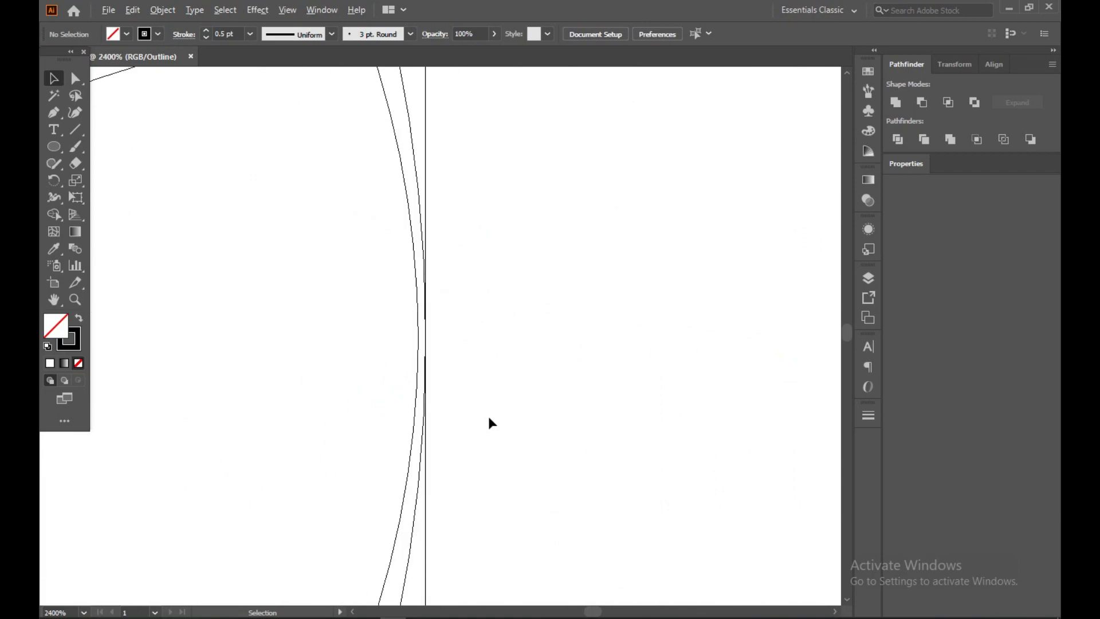
{"action": "left_click", "coordinate": [420, 367]}
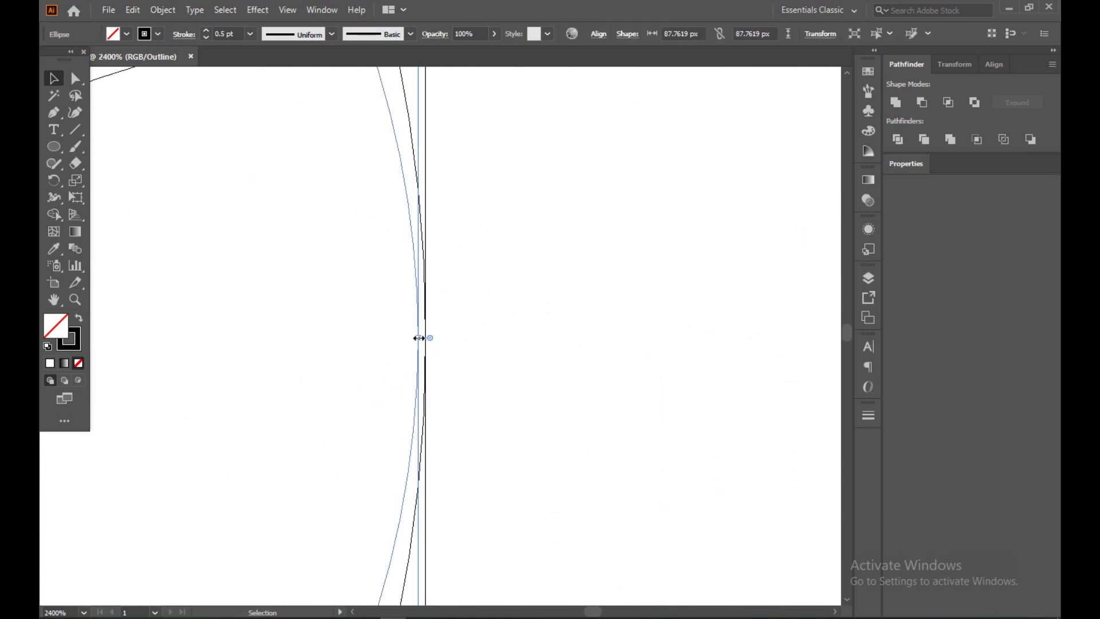
{"action": "left_click_drag", "start_coordinate": [420, 338], "coordinate": [427, 337]}
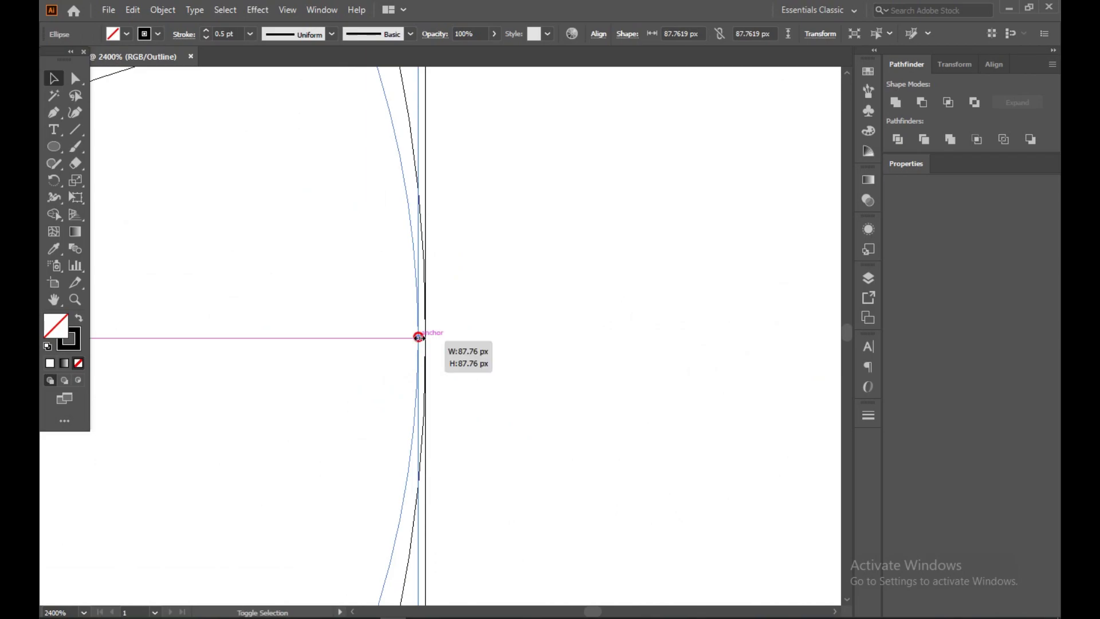
Step: Deselect the circle and zoom around to check the tangent points with the grid lines
{"action": "scroll", "coordinate": [400, 358], "scroll_direction": "down", "scroll_amount": 3}
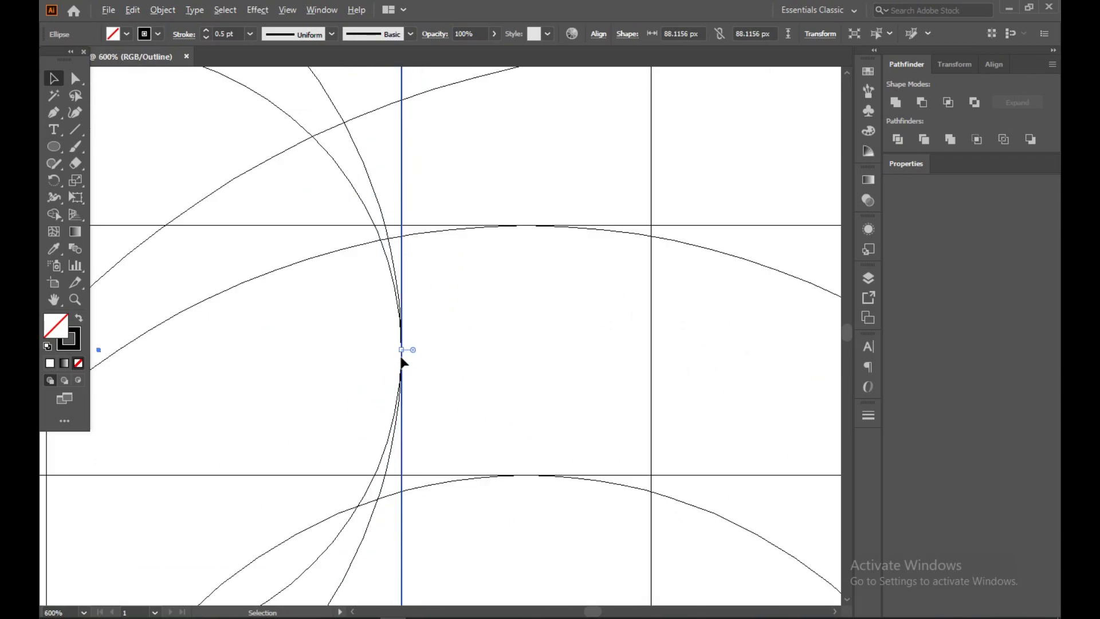
{"action": "scroll", "coordinate": [400, 355], "scroll_direction": "down", "scroll_amount": 1}
{"action": "scroll", "coordinate": [410, 381], "scroll_direction": "left", "scroll_amount": 5}
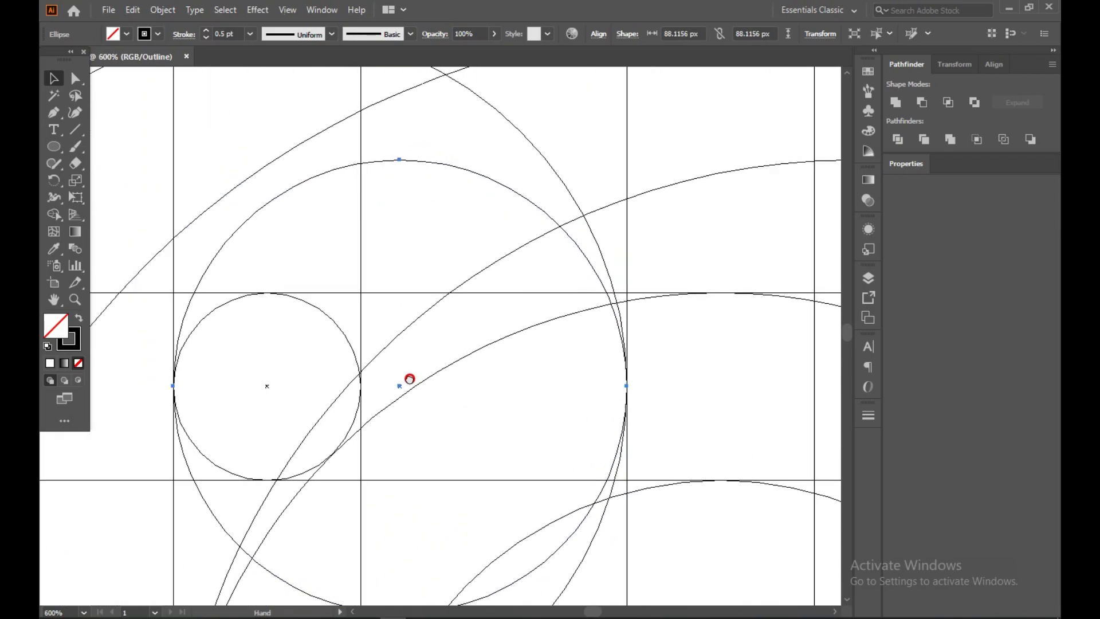
{"action": "scroll", "coordinate": [304, 395], "scroll_direction": "up", "scroll_amount": 2}
{"action": "scroll", "coordinate": [372, 395], "scroll_direction": "up", "scroll_amount": 3}
{"action": "scroll", "coordinate": [422, 398], "scroll_direction": "up", "scroll_amount": 3}
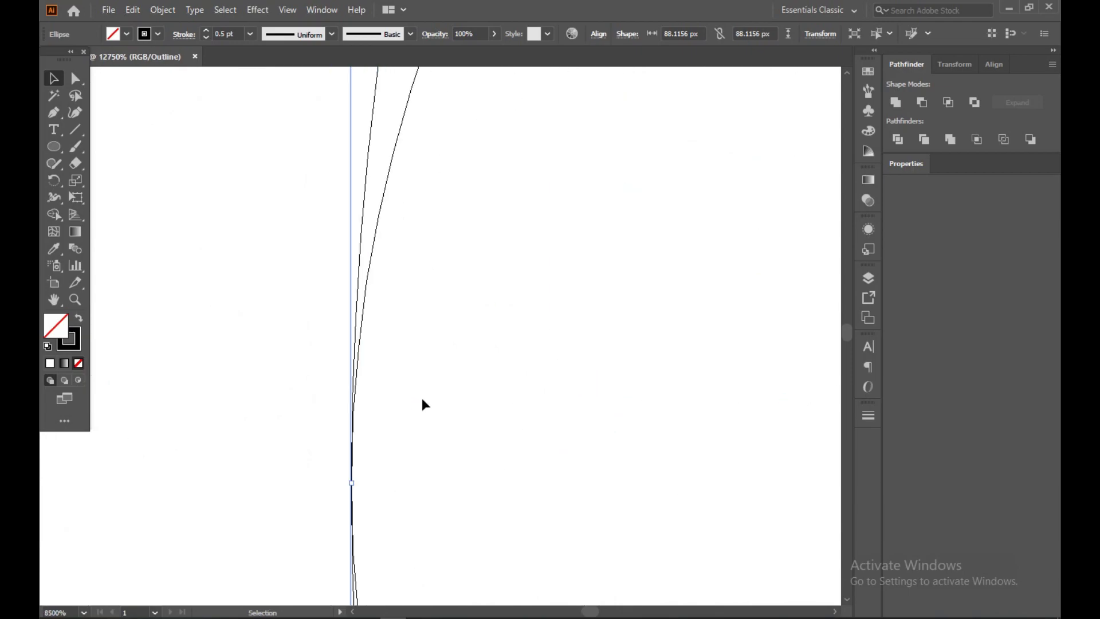
{"action": "left_click", "coordinate": [423, 397]}
{"action": "scroll", "coordinate": [362, 457], "scroll_direction": "down", "scroll_amount": 5}
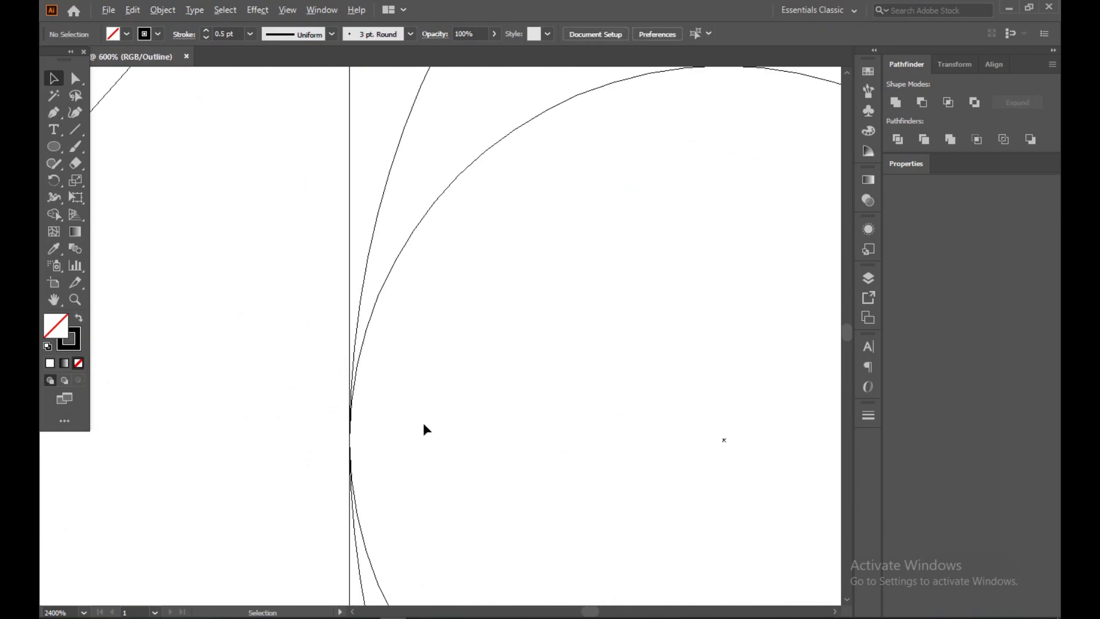
{"action": "scroll", "coordinate": [421, 421], "scroll_direction": "down", "scroll_amount": 2}
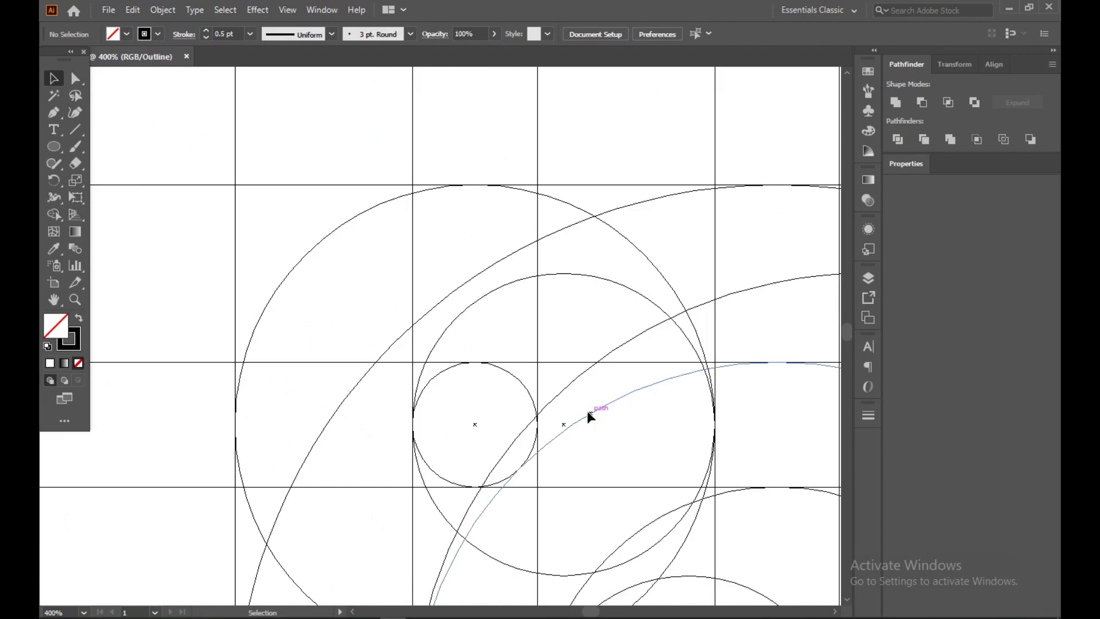
{"action": "scroll", "coordinate": [462, 192], "scroll_direction": "up", "scroll_amount": 4}
{"action": "scroll", "coordinate": [472, 245], "scroll_direction": "up", "scroll_amount": 1}
{"action": "scroll", "coordinate": [473, 245], "scroll_direction": "up", "scroll_amount": 3}
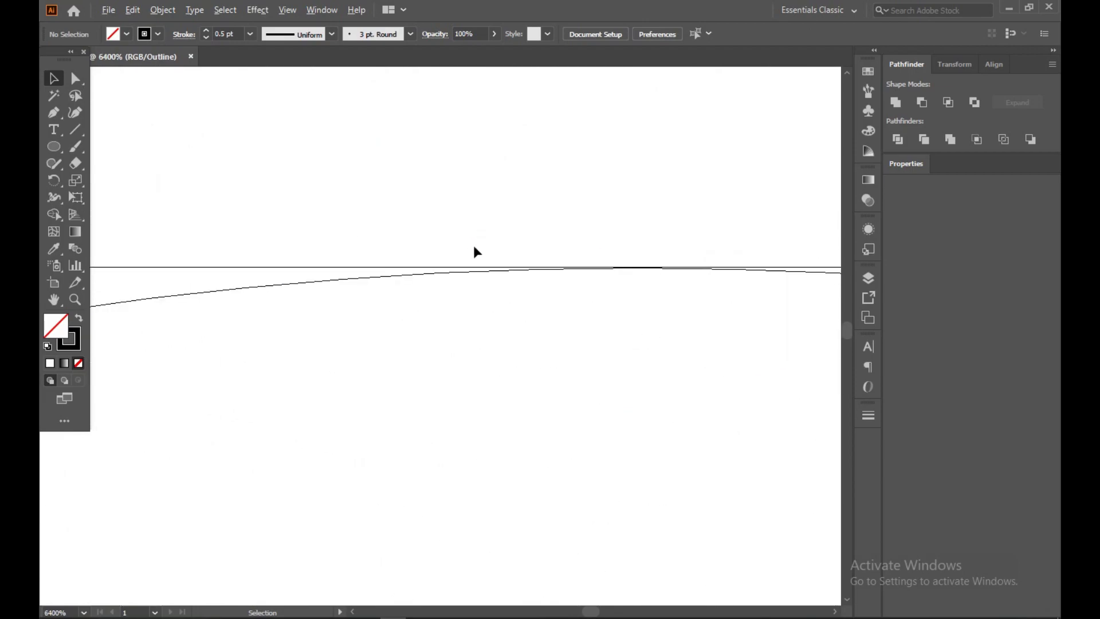
{"action": "scroll", "coordinate": [640, 273], "scroll_direction": "up", "scroll_amount": 3}
{"action": "scroll", "coordinate": [638, 295], "scroll_direction": "up", "scroll_amount": 1}
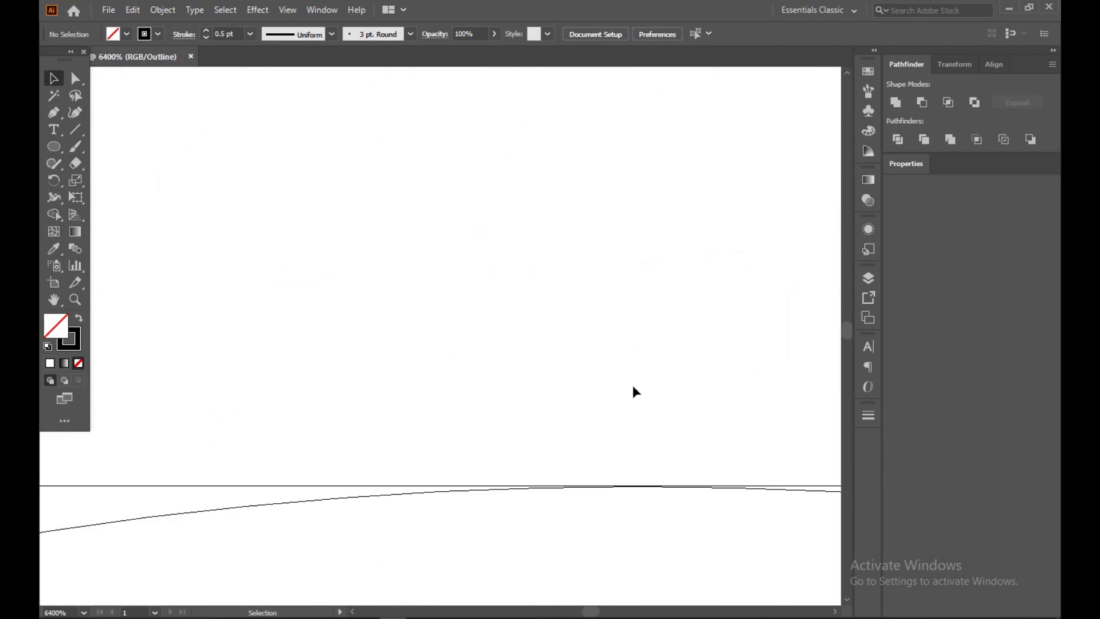
{"action": "scroll", "coordinate": [632, 485], "scroll_direction": "down", "scroll_amount": 6}
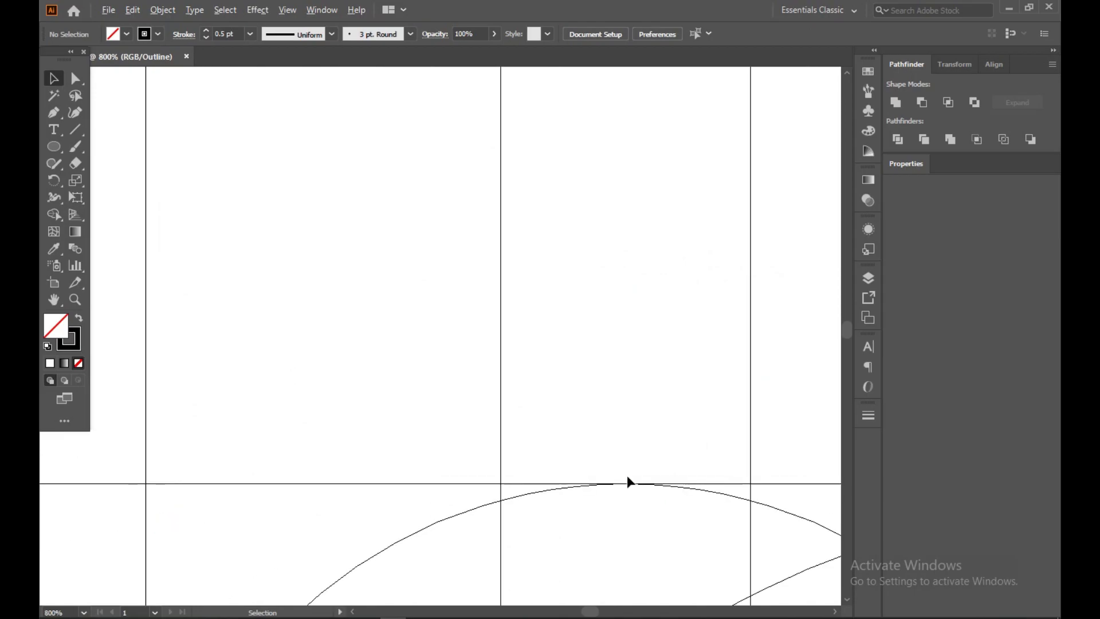
{"action": "scroll", "coordinate": [628, 479], "scroll_direction": "down", "scroll_amount": 5}
{"action": "scroll", "coordinate": [630, 484], "scroll_direction": "down", "scroll_amount": 3}
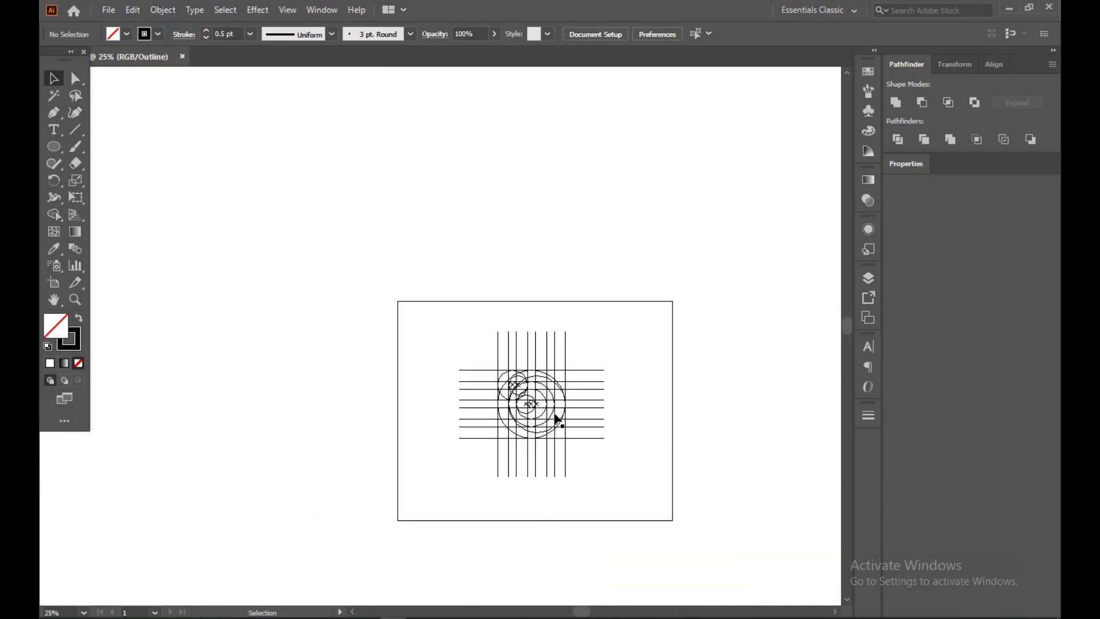
{"action": "scroll", "coordinate": [538, 424], "scroll_direction": "up", "scroll_amount": 3}
{"action": "scroll", "coordinate": [523, 427], "scroll_direction": "up", "scroll_amount": 1}
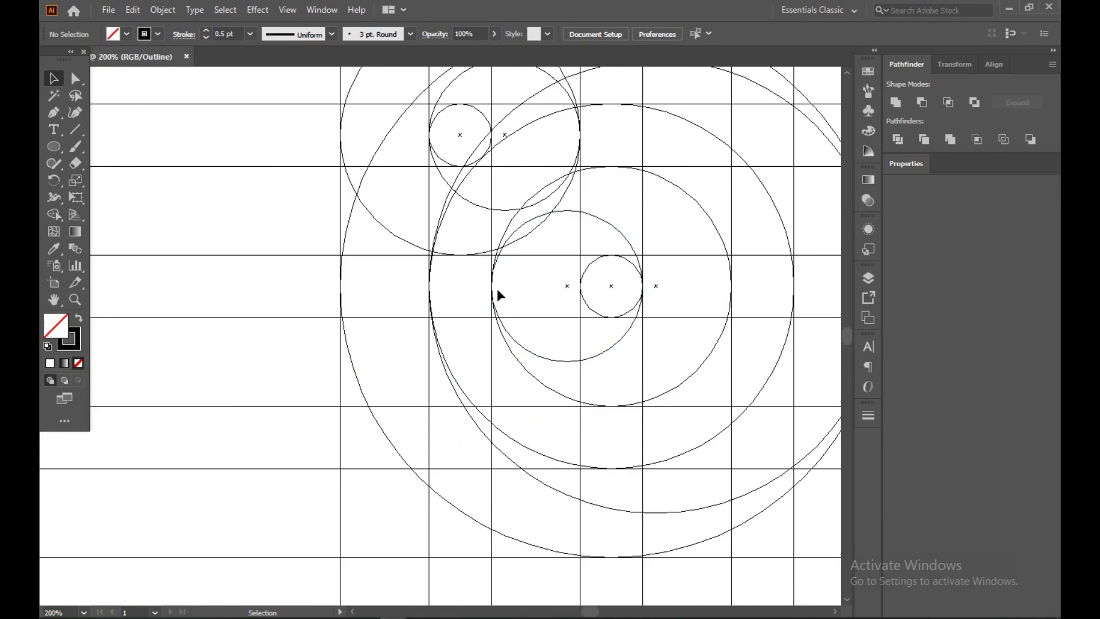
Step: Group the three upper-left circles (large, middle and small)
{"action": "left_click_drag", "start_coordinate": [593, 284], "coordinate": [527, 455]}
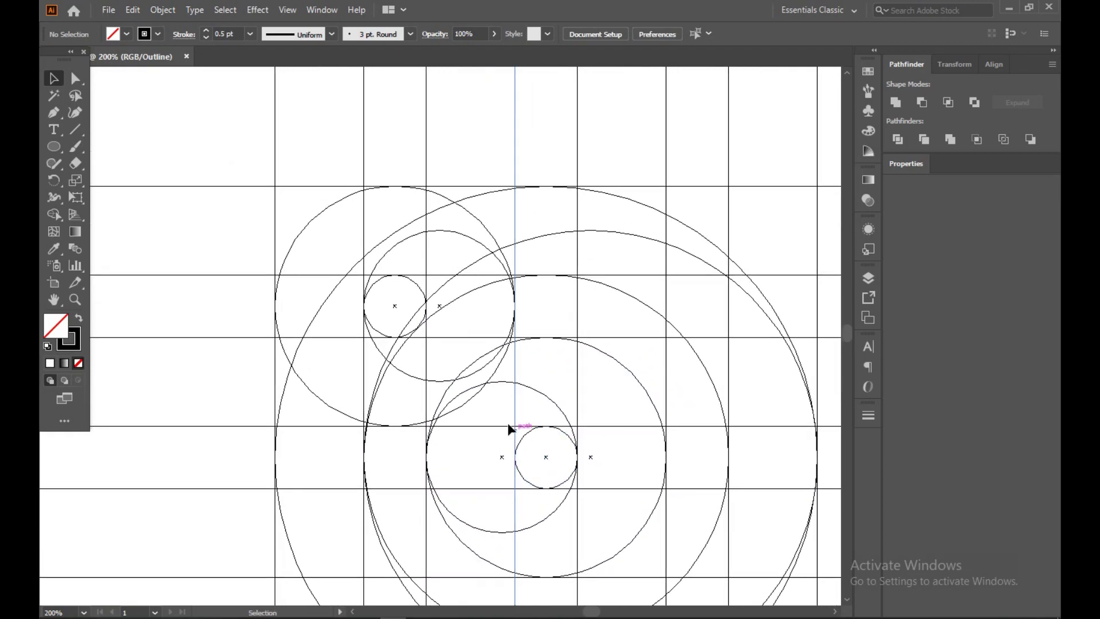
{"action": "left_click", "coordinate": [333, 408]}
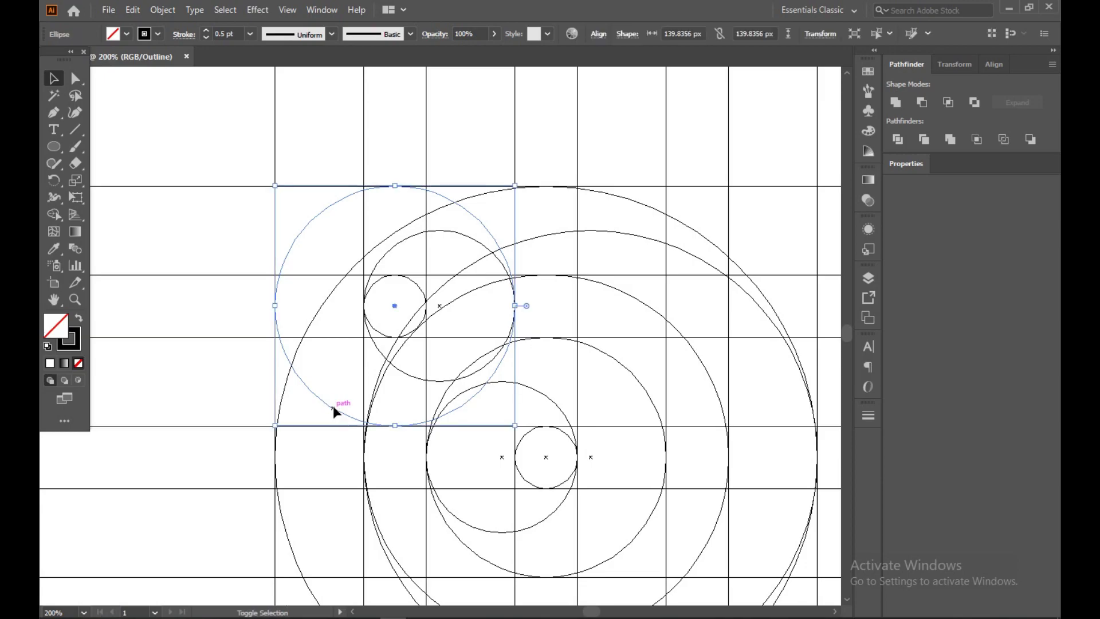
{"action": "left_click", "coordinate": [410, 374], "text": "shift"}
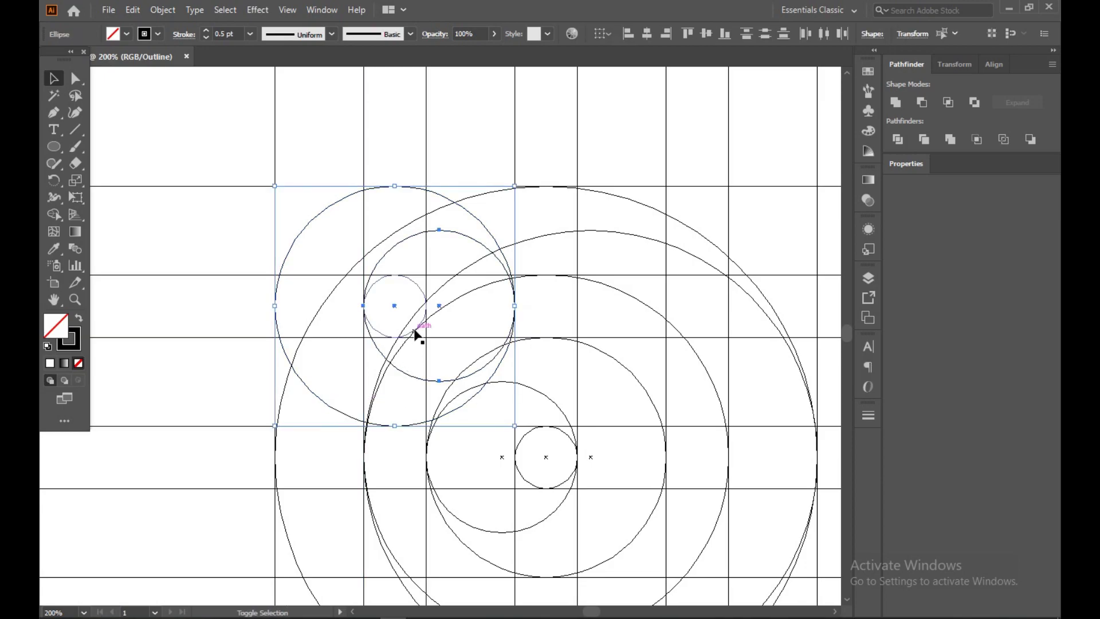
{"action": "left_click", "coordinate": [419, 290], "text": "shift"}
{"action": "key", "text": "ctrl+g"}
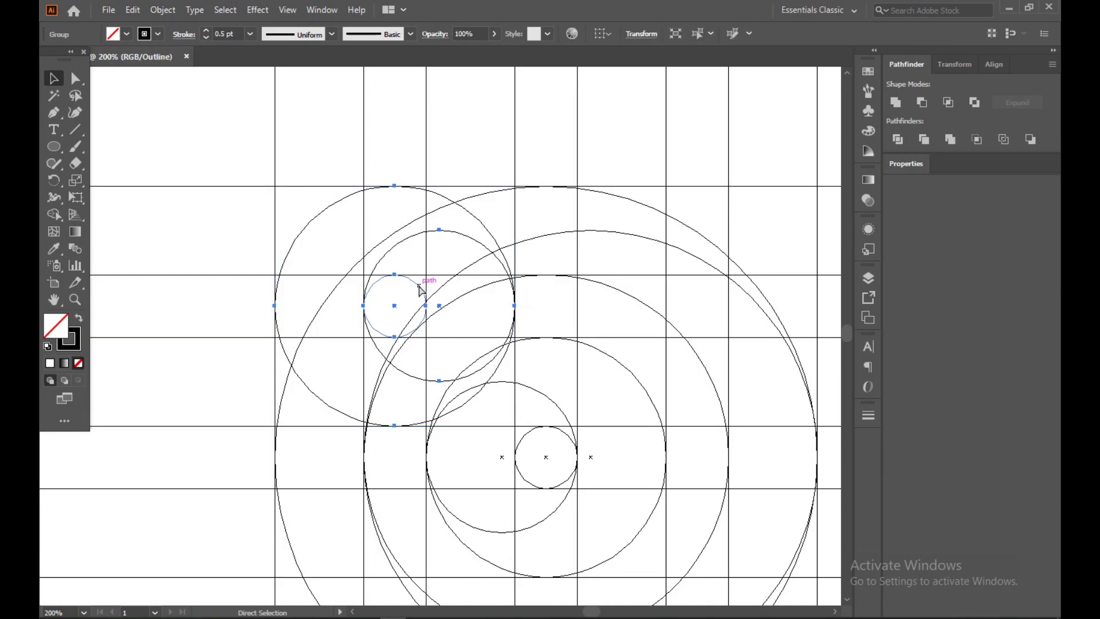
Step: Try moving the circle group to the upper-right intersection, then undo the move
{"action": "mouse_move", "coordinate": [473, 227]}
{"action": "left_mouse_down"}
{"action": "mouse_move", "coordinate": [375, 224]}
{"action": "mouse_move", "coordinate": [704, 226]}
{"action": "mouse_move", "coordinate": [690, 224]}
{"action": "left_mouse_up"}
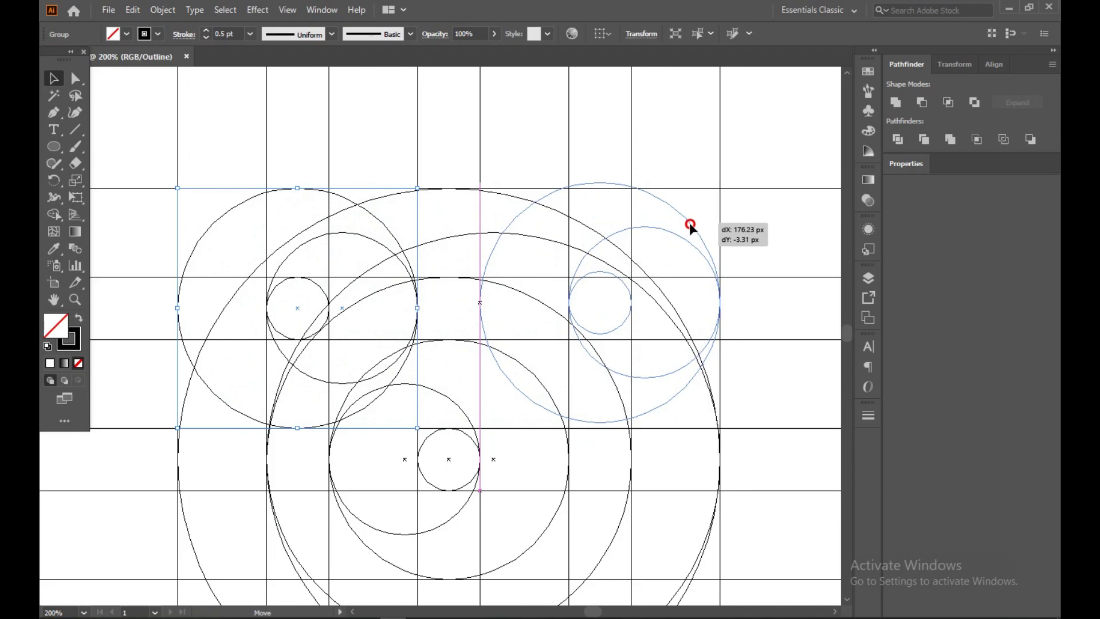
{"action": "left_click_drag", "start_coordinate": [690, 224], "coordinate": [690, 228]}
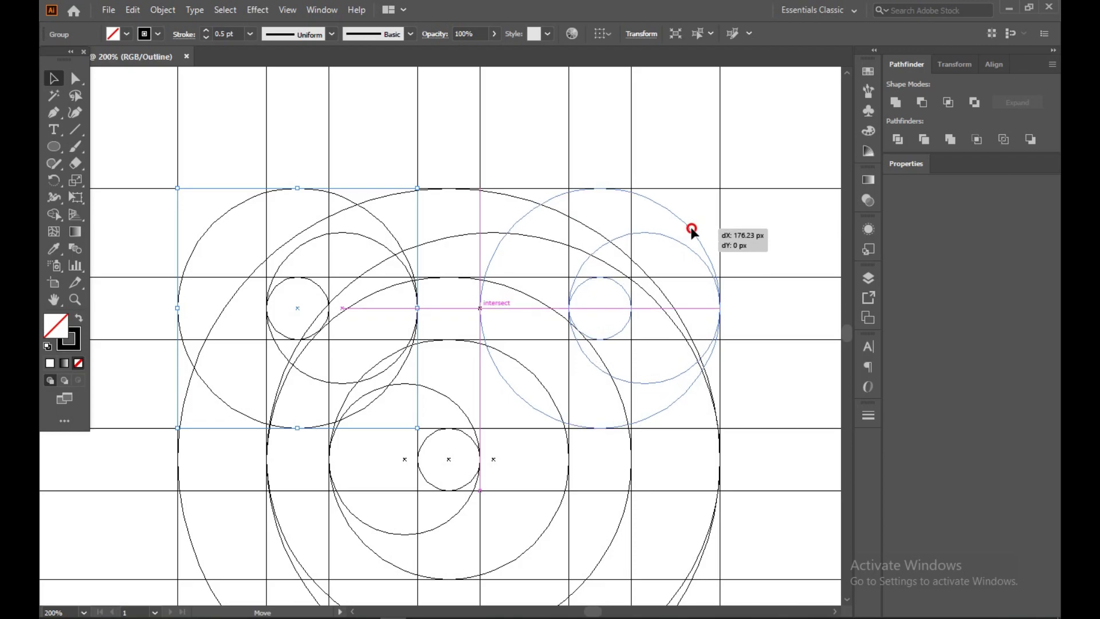
{"action": "left_click_drag", "start_coordinate": [692, 228], "coordinate": [692, 232]}
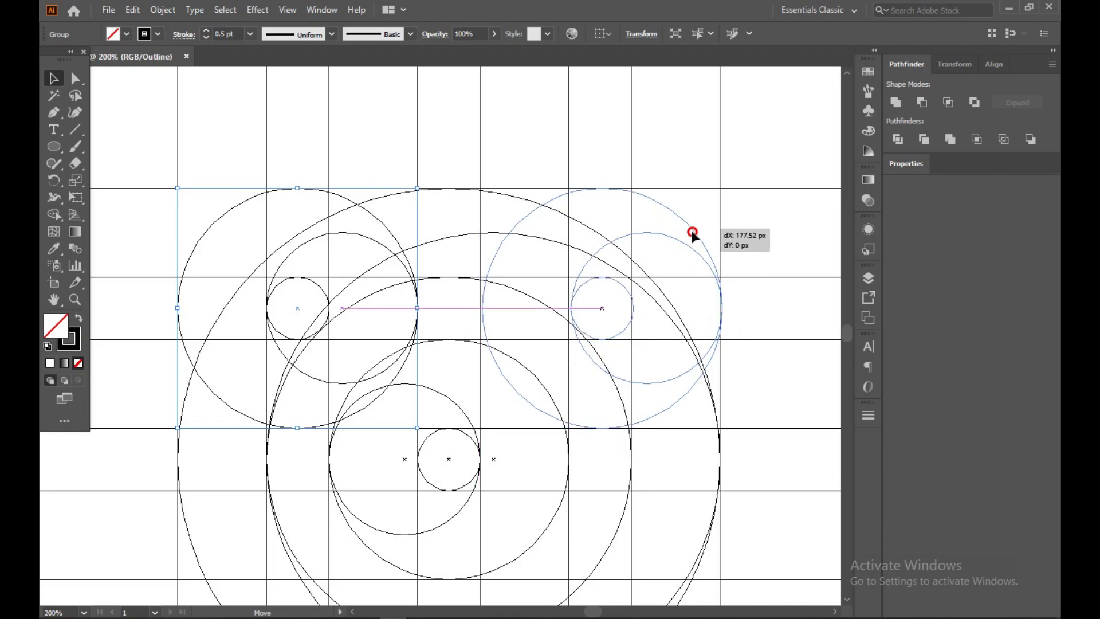
{"action": "left_click_drag", "start_coordinate": [692, 232], "coordinate": [690, 230]}
{"action": "left_click", "coordinate": [755, 302]}
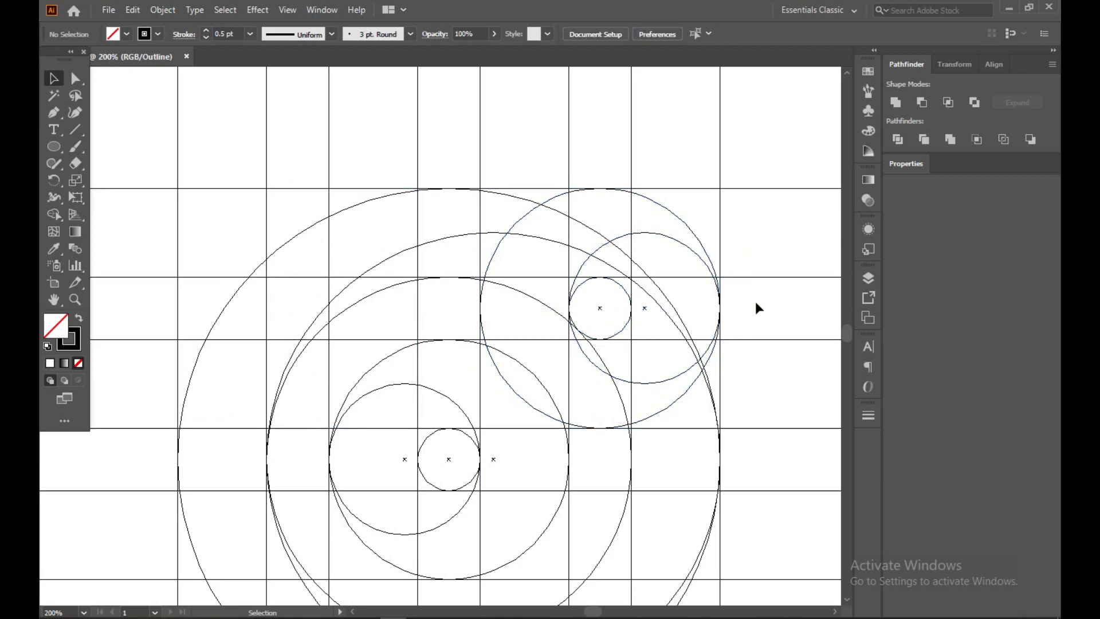
{"action": "key", "text": "ctrl+z"}
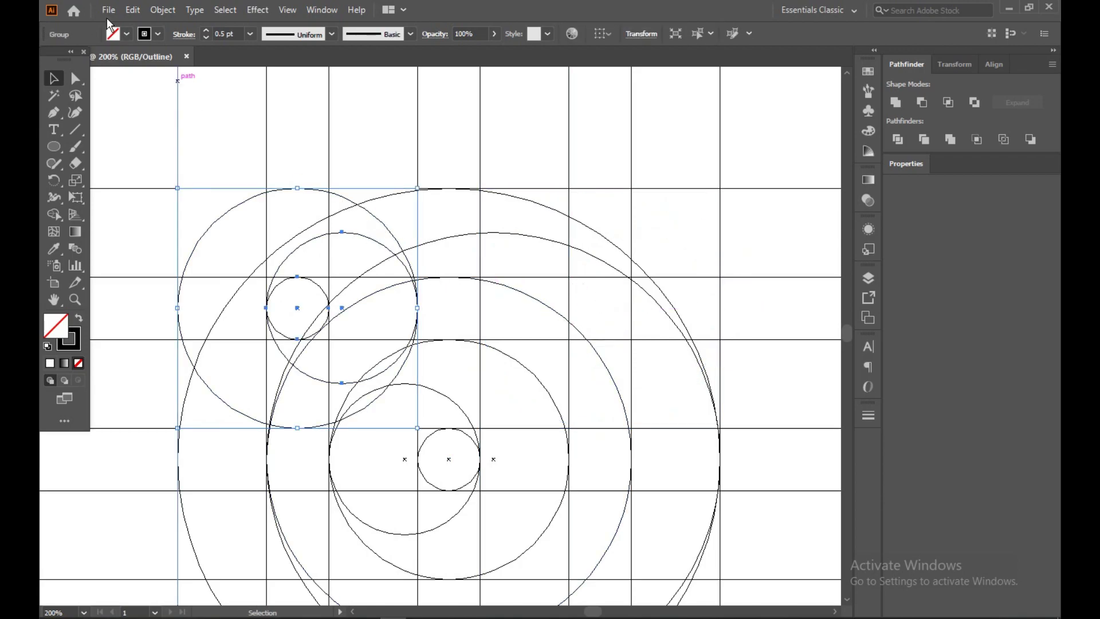
Step: Copy the upper-left circle group and paste it in place
{"action": "left_click", "coordinate": [135, 10]}
{"action": "left_click", "coordinate": [478, 86]}
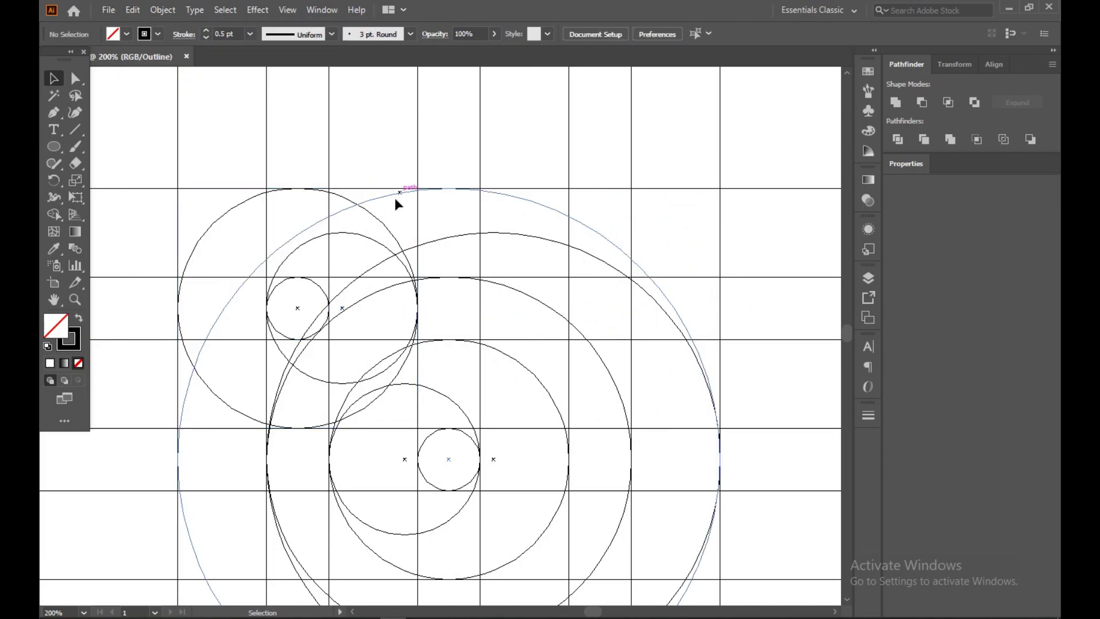
{"action": "left_click", "coordinate": [383, 223]}
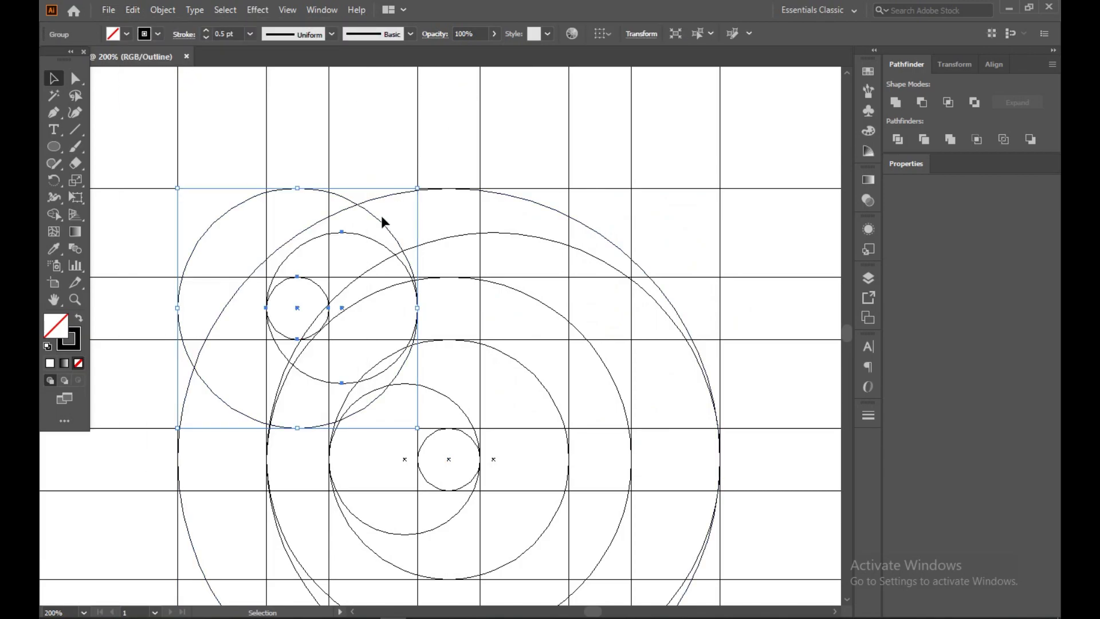
{"action": "left_click", "coordinate": [132, 10]}
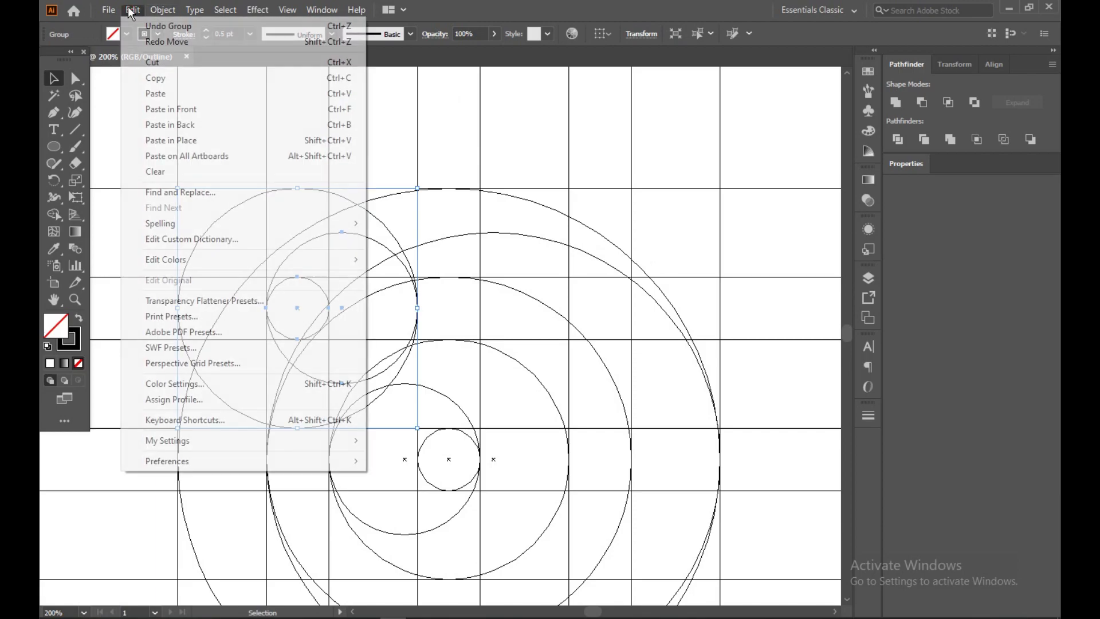
{"action": "left_click", "coordinate": [163, 82]}
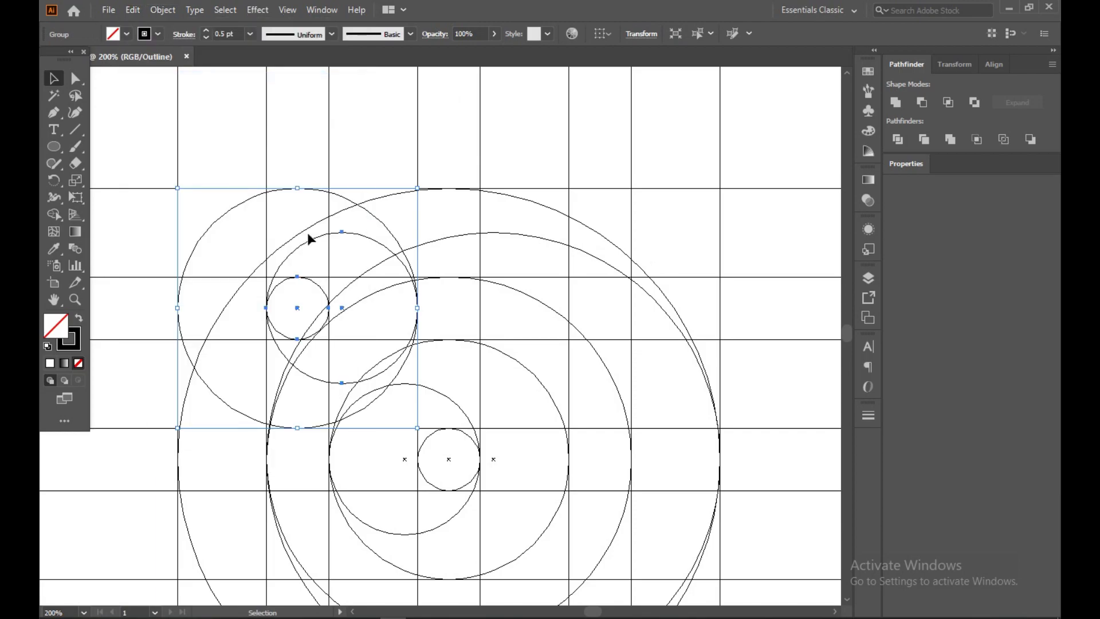
{"action": "left_click", "coordinate": [136, 13]}
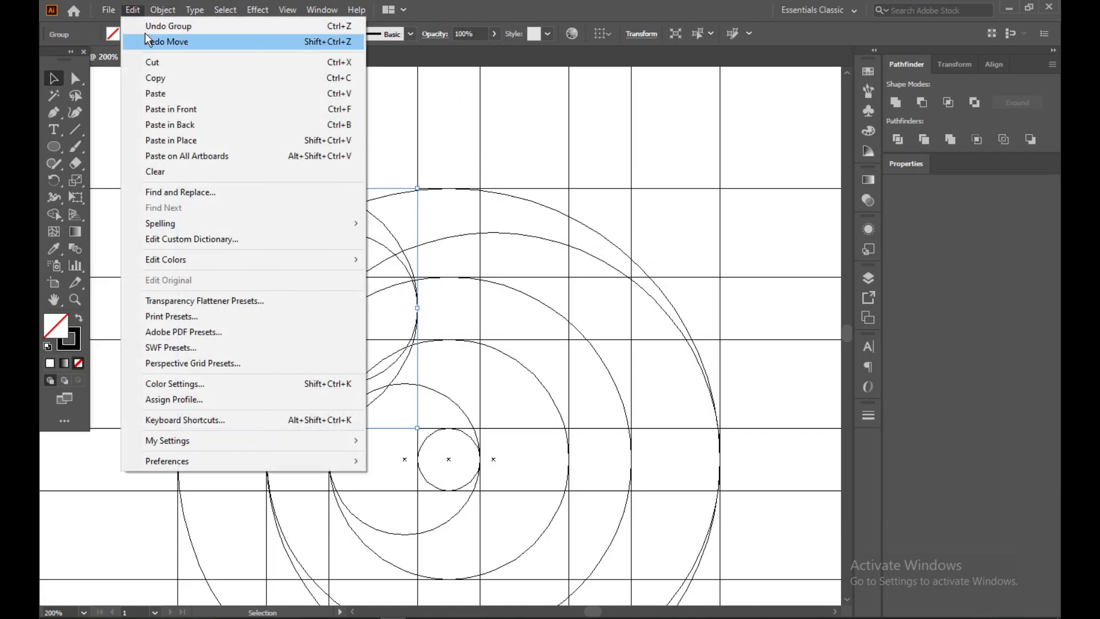
{"action": "left_click", "coordinate": [160, 140]}
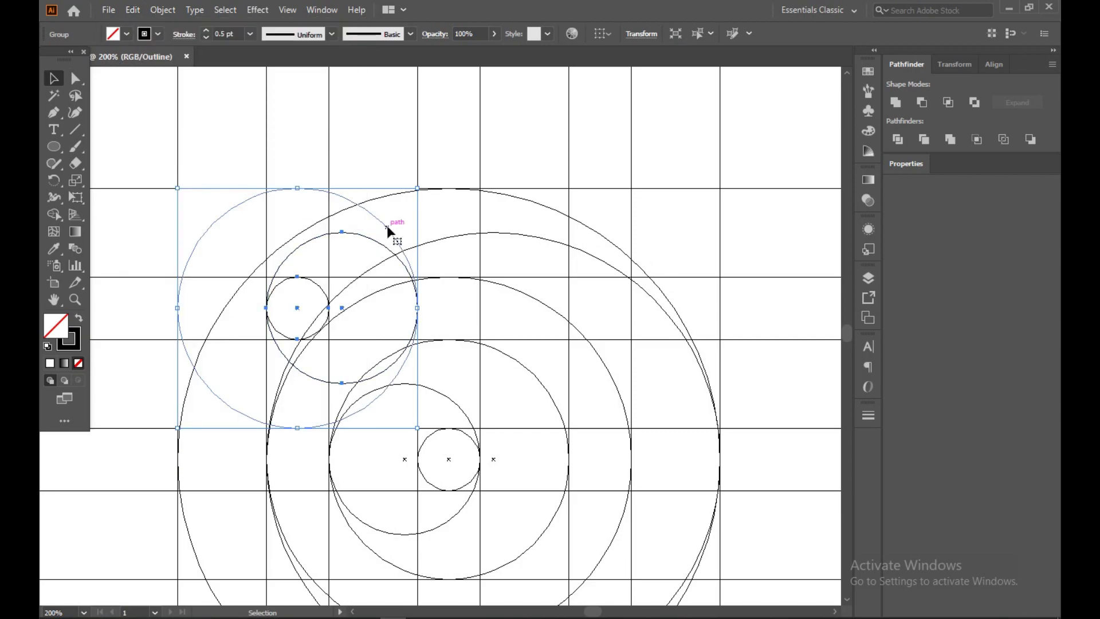
Step: Move the pasted copy 176 px right, level with the original group
{"action": "left_click_drag", "start_coordinate": [388, 231], "coordinate": [688, 232]}
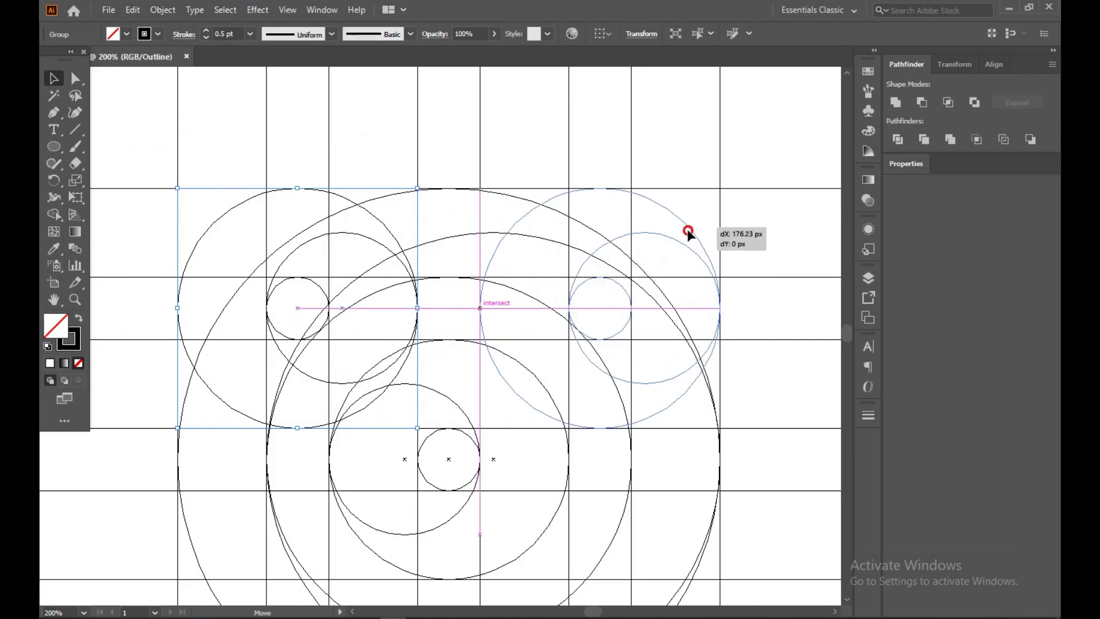
{"action": "left_click_drag", "start_coordinate": [688, 231], "coordinate": [688, 232]}
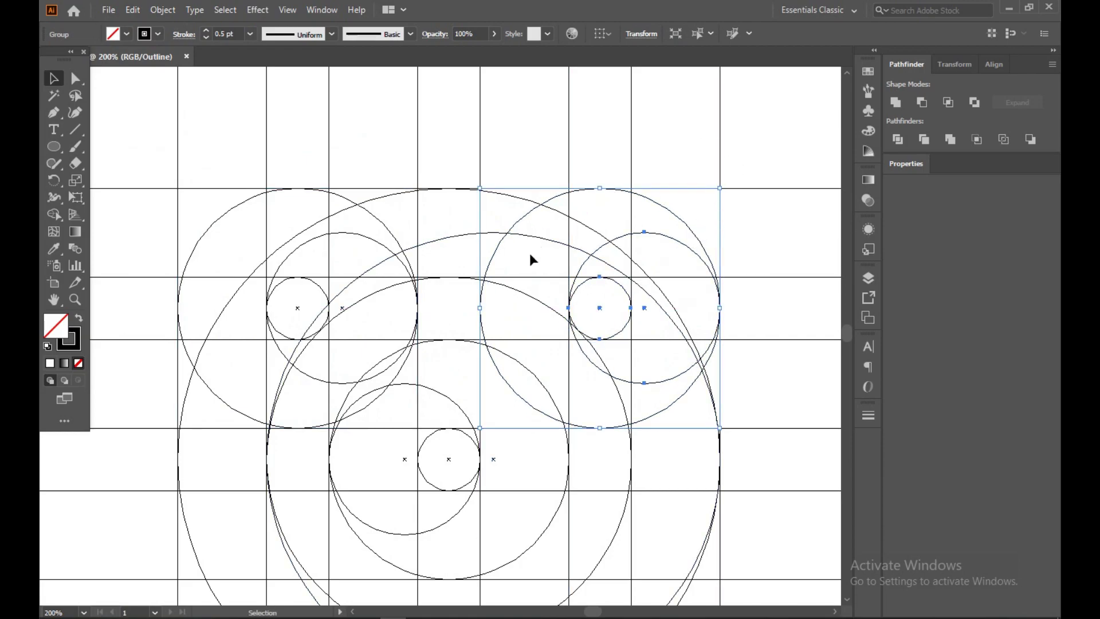
{"action": "scroll", "coordinate": [737, 293], "scroll_direction": "up", "scroll_amount": 4}
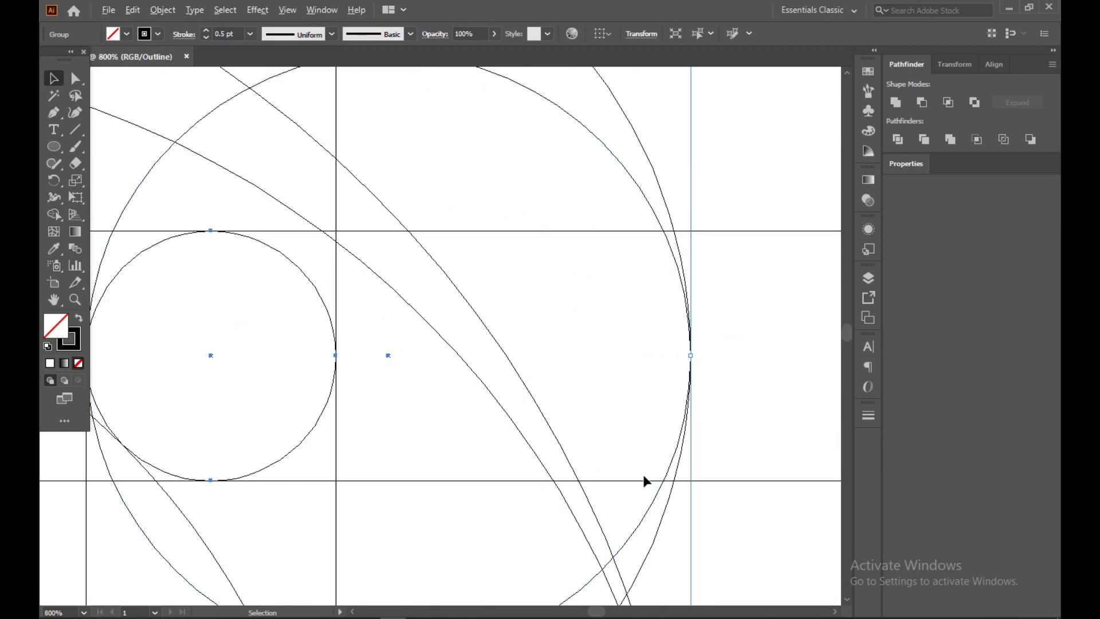
{"action": "scroll", "coordinate": [508, 329], "scroll_direction": "down", "scroll_amount": 4}
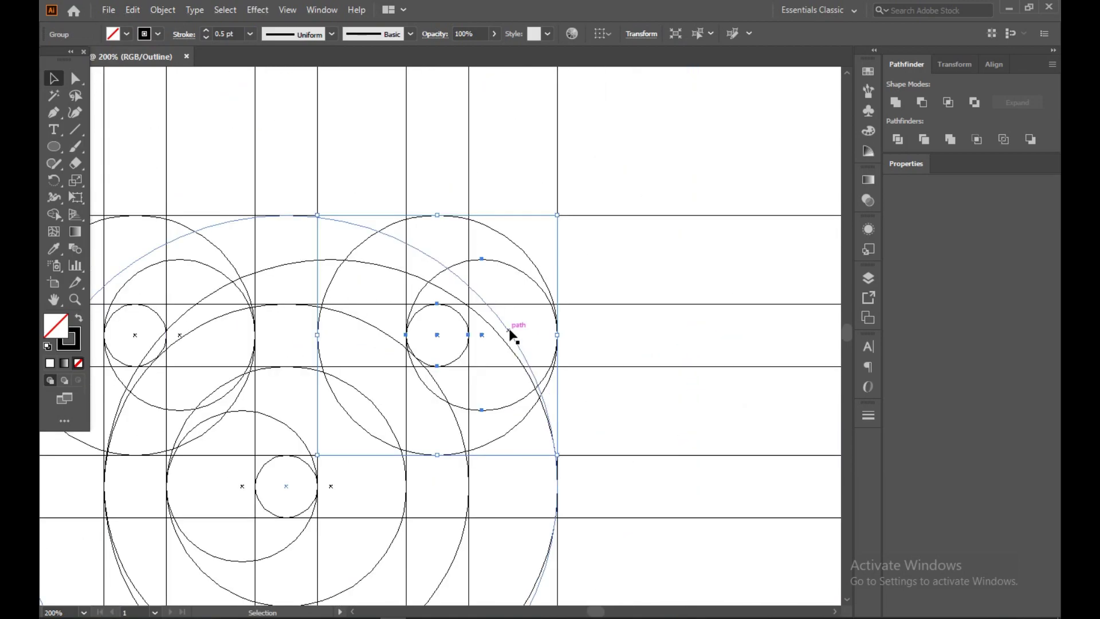
Step: Leave Outline mode for full preview, zoom out to the artboard and deselect
{"action": "key", "text": "ctrl+y"}
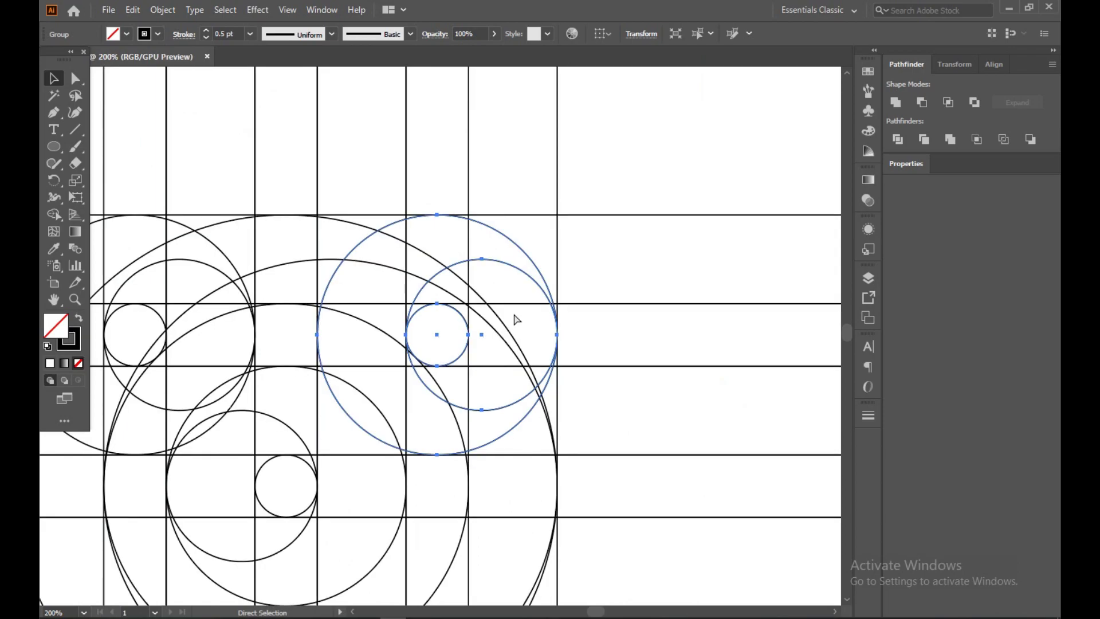
{"action": "scroll", "coordinate": [413, 435], "scroll_direction": "down", "scroll_amount": 3}
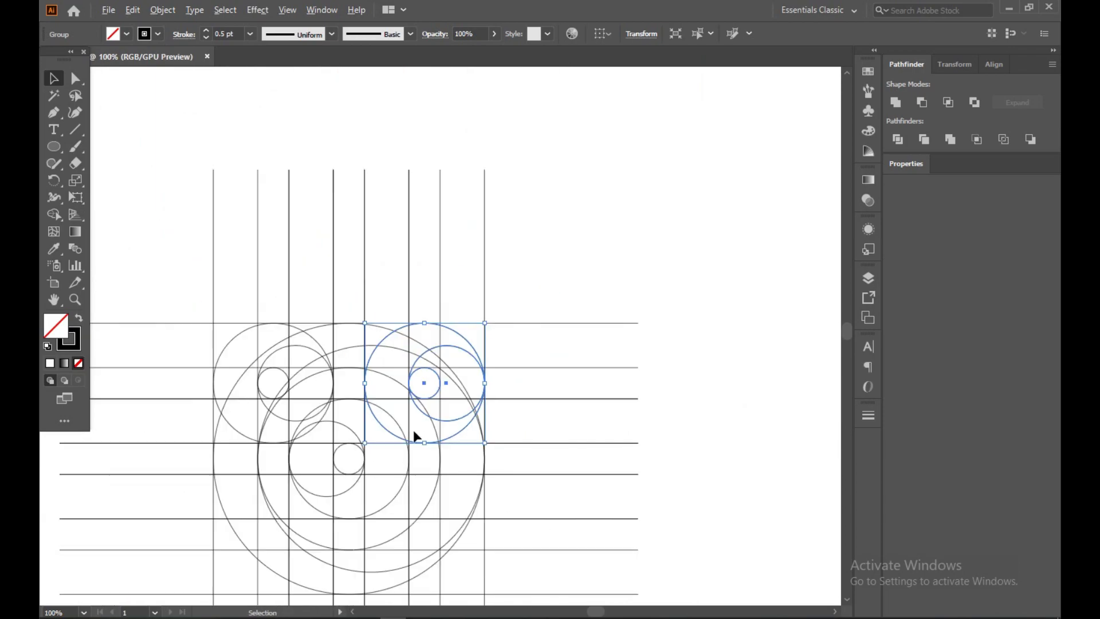
{"action": "scroll", "coordinate": [435, 481], "scroll_direction": "left", "scroll_amount": 2}
{"action": "scroll", "coordinate": [555, 447], "scroll_direction": "left", "scroll_amount": 3}
{"action": "scroll", "coordinate": [553, 441], "scroll_direction": "up", "scroll_amount": 2}
{"action": "scroll", "coordinate": [553, 440], "scroll_direction": "down", "scroll_amount": 2}
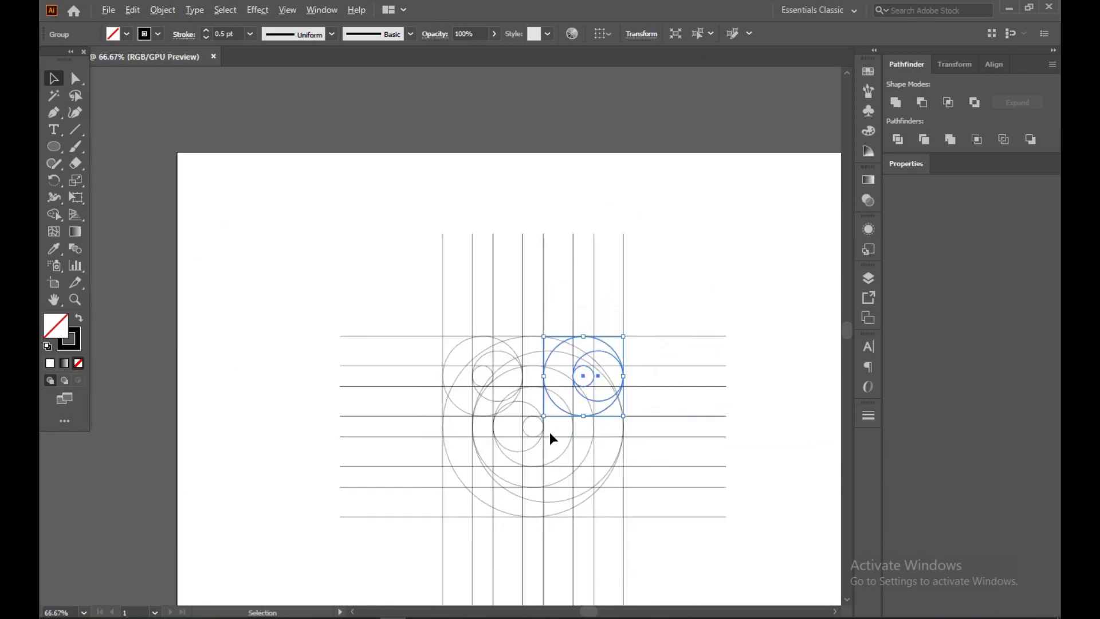
{"action": "left_click", "coordinate": [738, 234]}
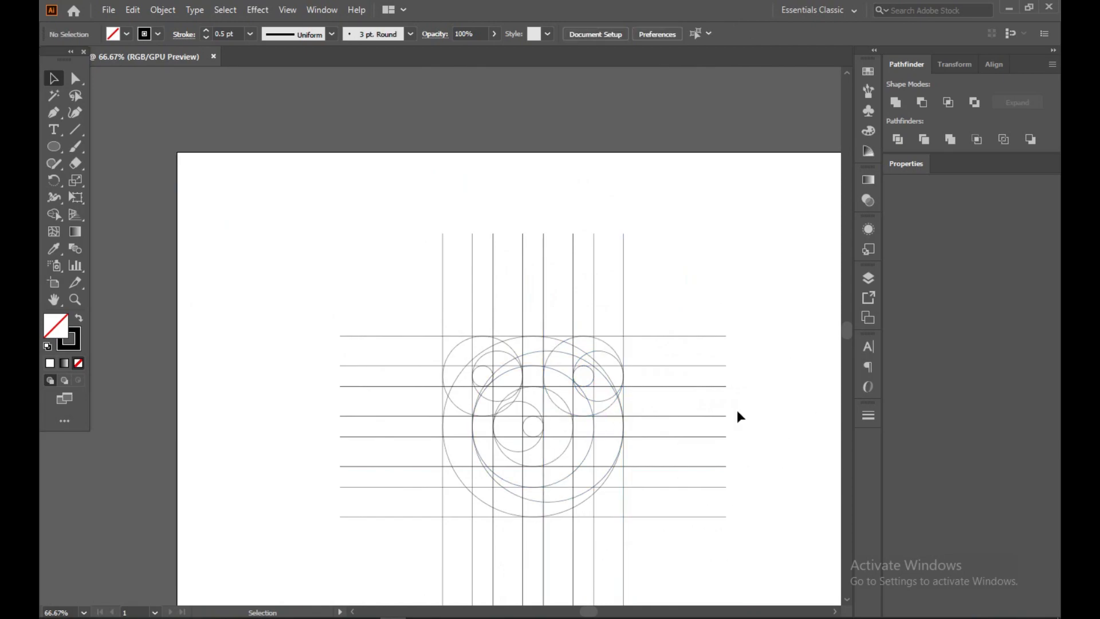
Step: Select all grid lines and circles, choose Shape Builder and swap to black fill, no stroke
{"action": "left_click_drag", "start_coordinate": [226, 201], "coordinate": [699, 567]}
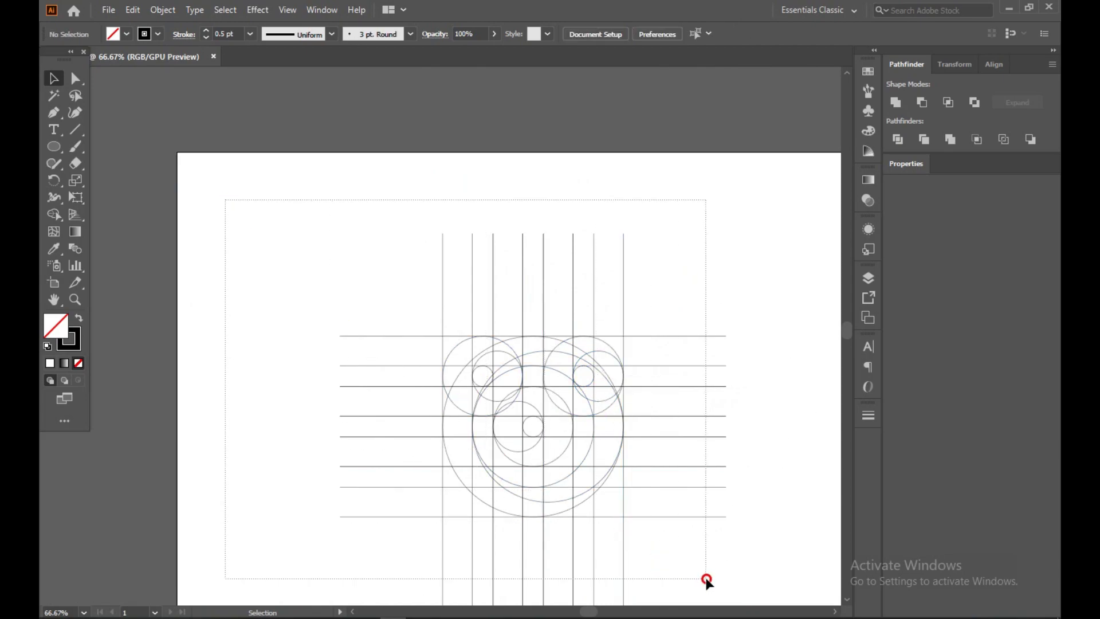
{"action": "left_click", "coordinate": [52, 215]}
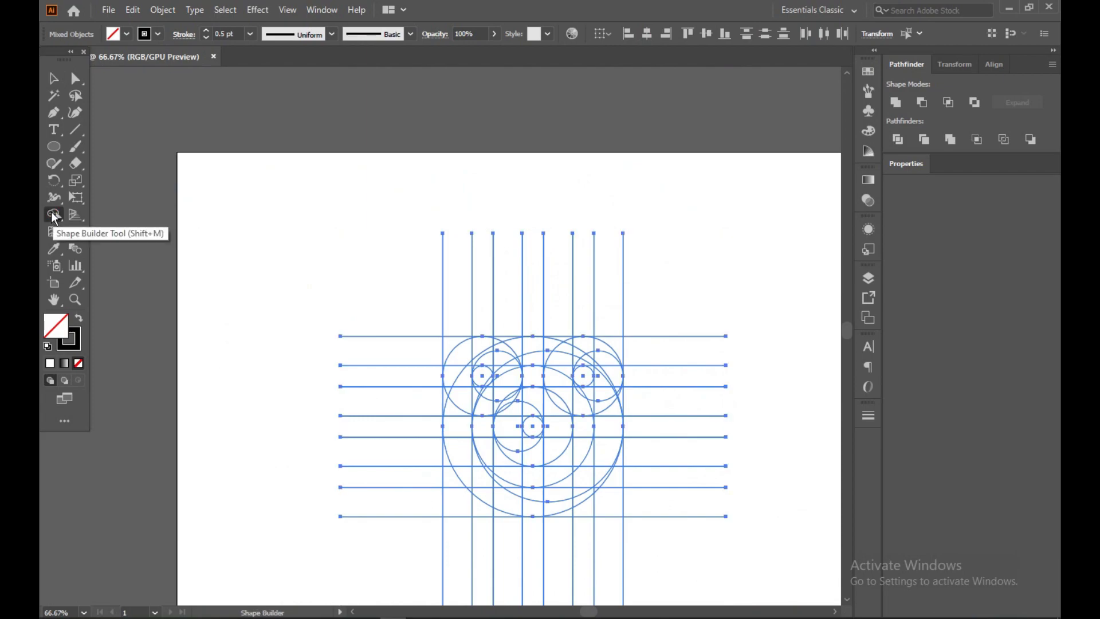
{"action": "double_click", "coordinate": [79, 324]}
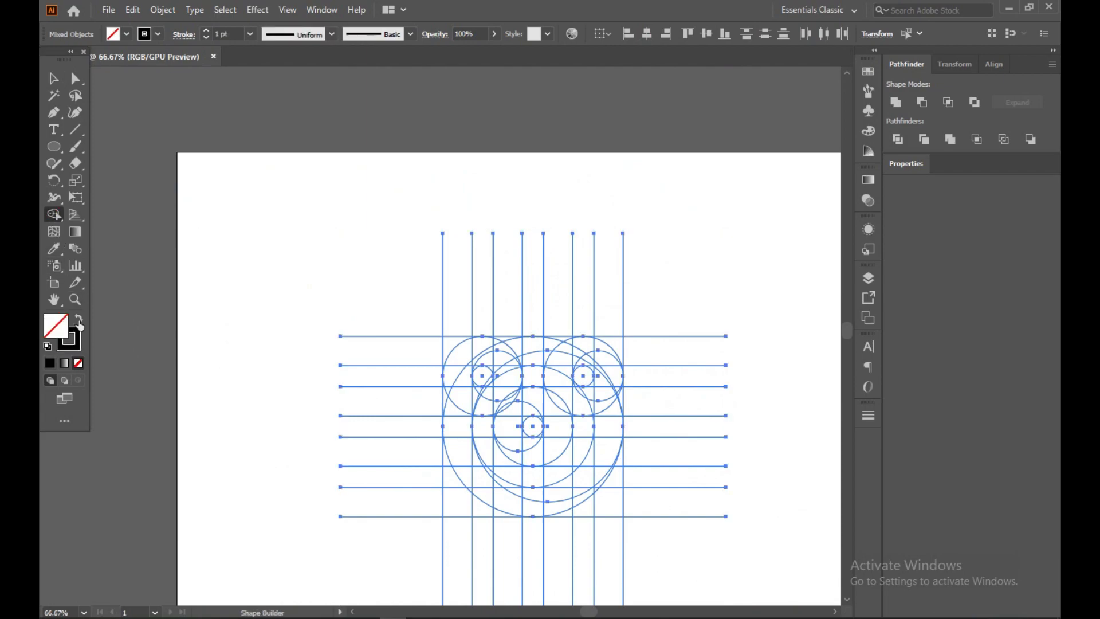
{"action": "left_click", "coordinate": [80, 324]}
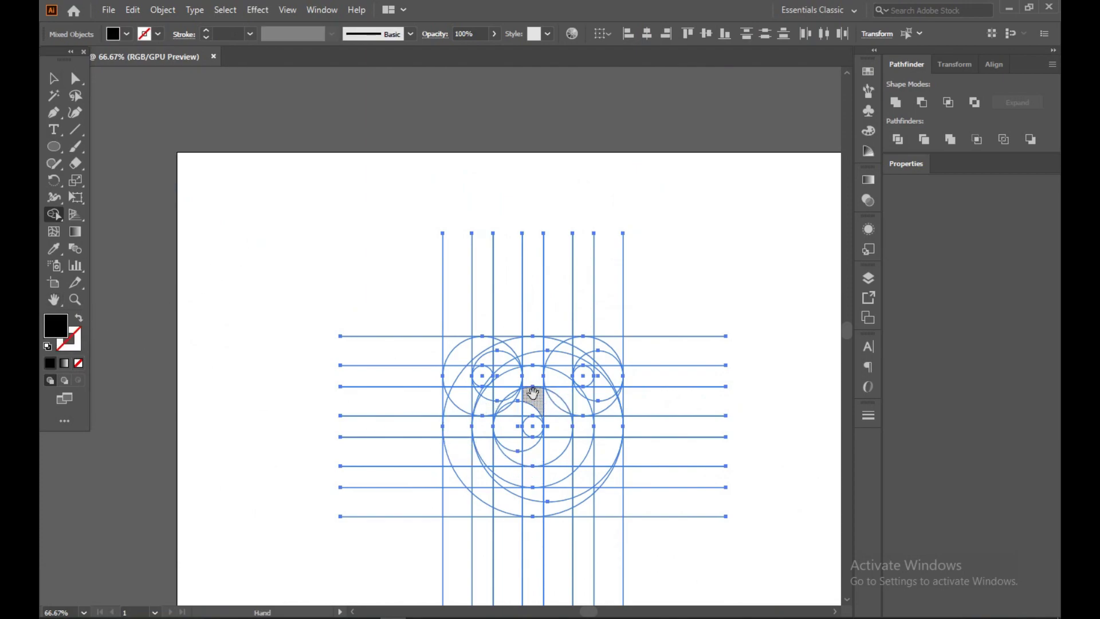
{"action": "left_click_drag", "start_coordinate": [533, 393], "coordinate": [503, 353]}
{"action": "scroll", "coordinate": [460, 395], "scroll_direction": "up", "scroll_amount": 1}
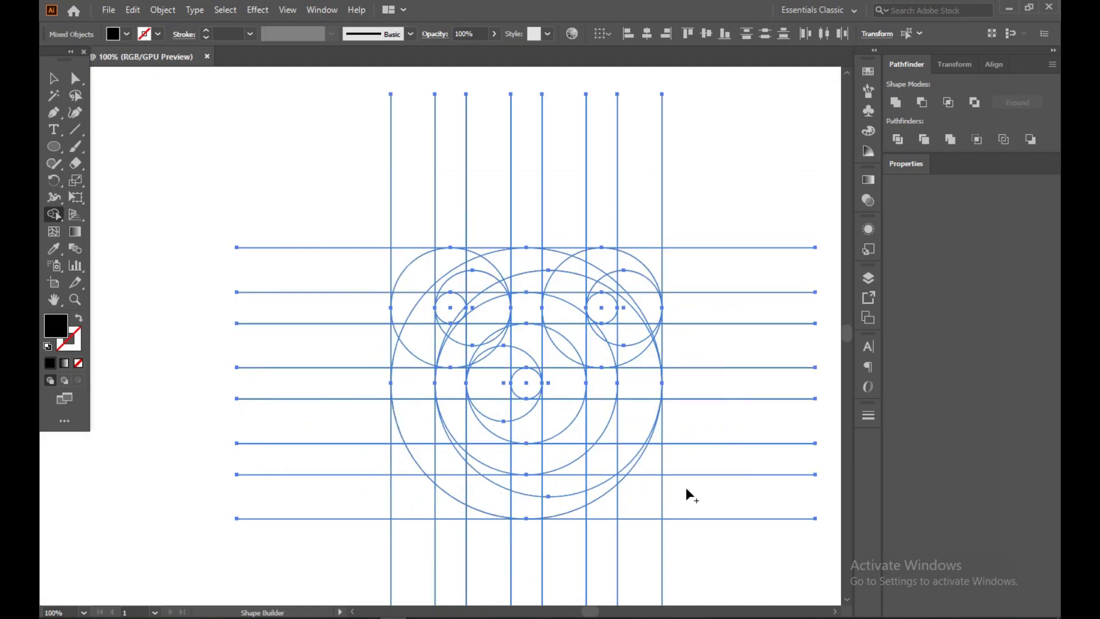
{"action": "scroll", "coordinate": [496, 383], "scroll_direction": "up", "scroll_amount": 4}
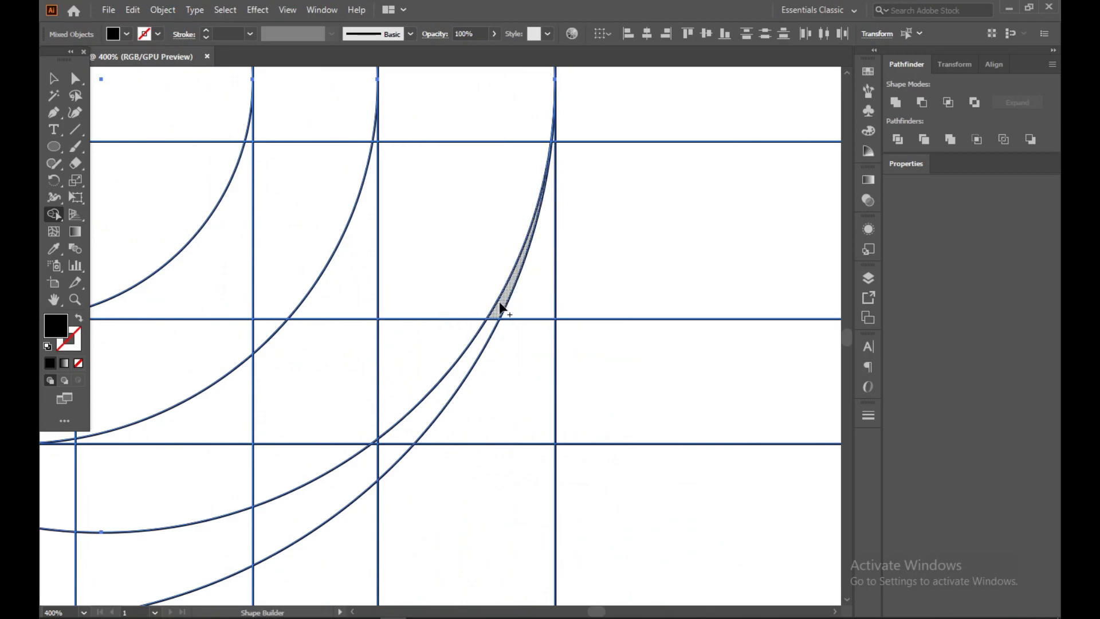
Step: Merge the arc slivers along the bottom into a black band, undoing a stray left-region merge
{"action": "left_click_drag", "start_coordinate": [500, 307], "coordinate": [492, 324]}
{"action": "left_click_drag", "start_coordinate": [368, 462], "coordinate": [508, 388]}
{"action": "left_click_drag", "start_coordinate": [572, 343], "coordinate": [565, 352]}
{"action": "scroll", "coordinate": [559, 352], "scroll_direction": "up", "scroll_amount": 3}
{"action": "scroll", "coordinate": [508, 359], "scroll_direction": "down", "scroll_amount": 5}
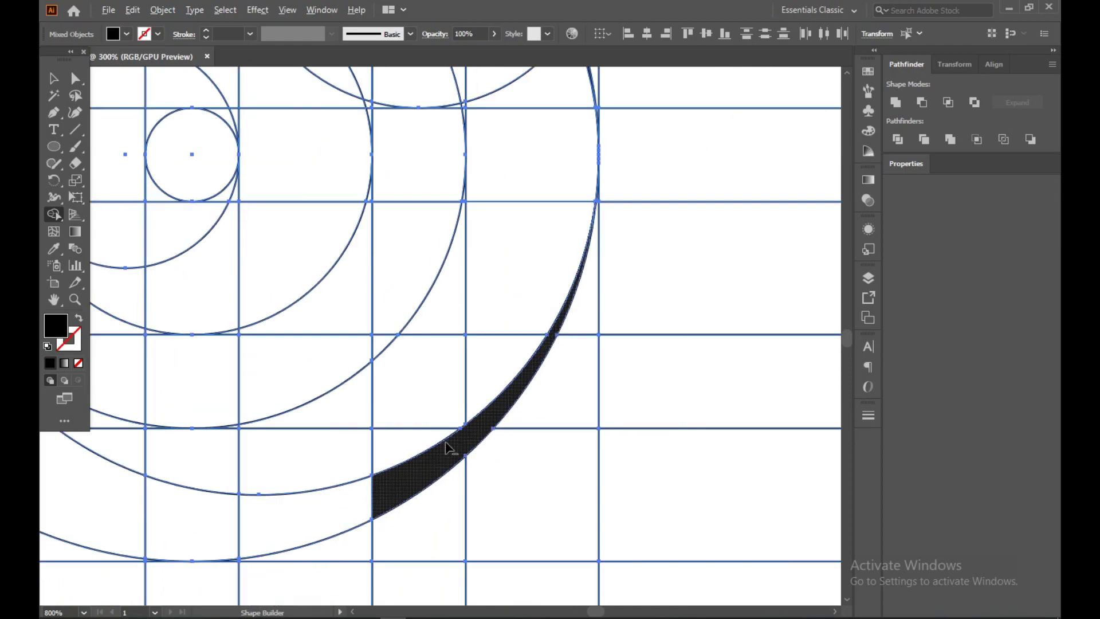
{"action": "scroll", "coordinate": [447, 448], "scroll_direction": "down", "scroll_amount": 3}
{"action": "mouse_move", "coordinate": [650, 351]}
{"action": "left_mouse_down"}
{"action": "mouse_move", "coordinate": [535, 395]}
{"action": "mouse_move", "coordinate": [210, 306]}
{"action": "mouse_move", "coordinate": [246, 294]}
{"action": "left_mouse_up"}
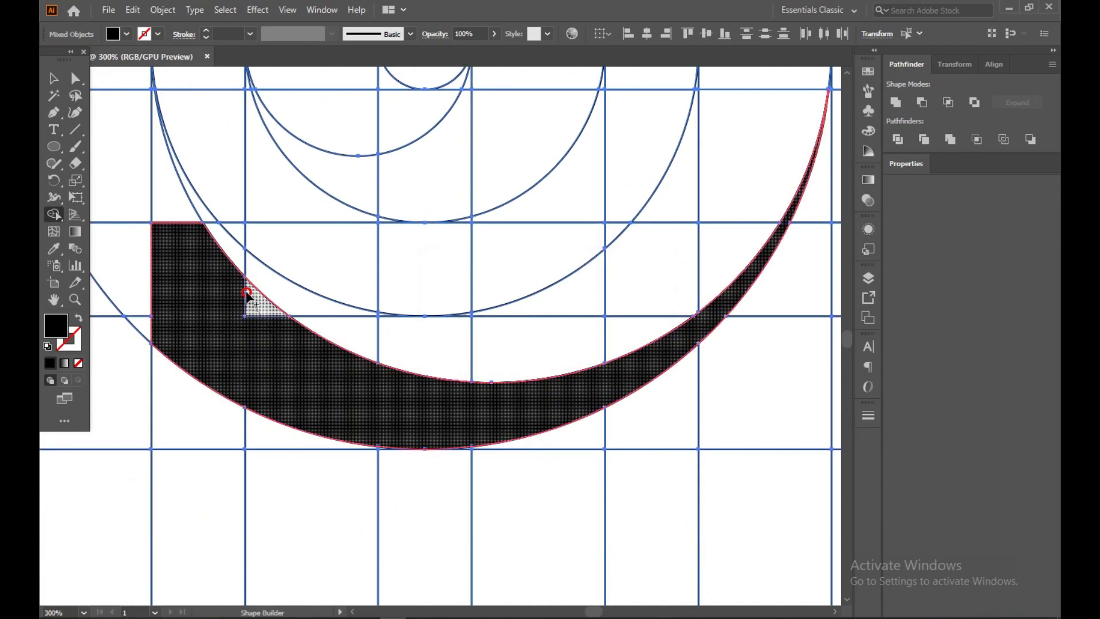
{"action": "scroll", "coordinate": [246, 293], "scroll_direction": "down", "scroll_amount": 3}
{"action": "left_click_drag", "start_coordinate": [167, 305], "coordinate": [177, 309]}
{"action": "key", "text": "ctrl+z"}
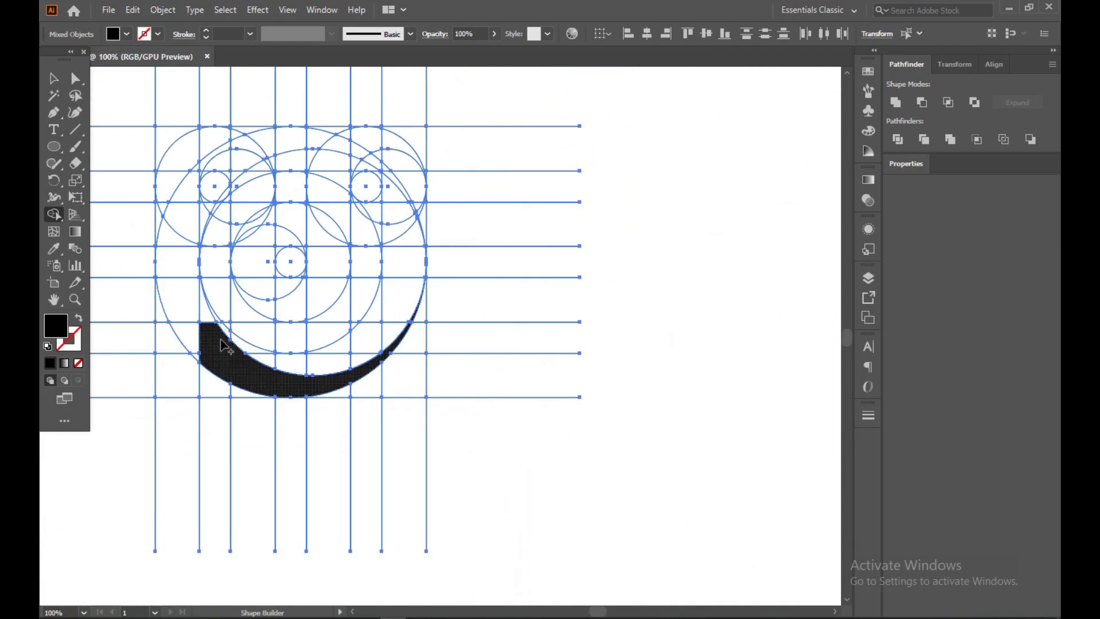
Step: Extend the black band through the lower-left region and up the left column
{"action": "left_click_drag", "start_coordinate": [223, 347], "coordinate": [213, 339]}
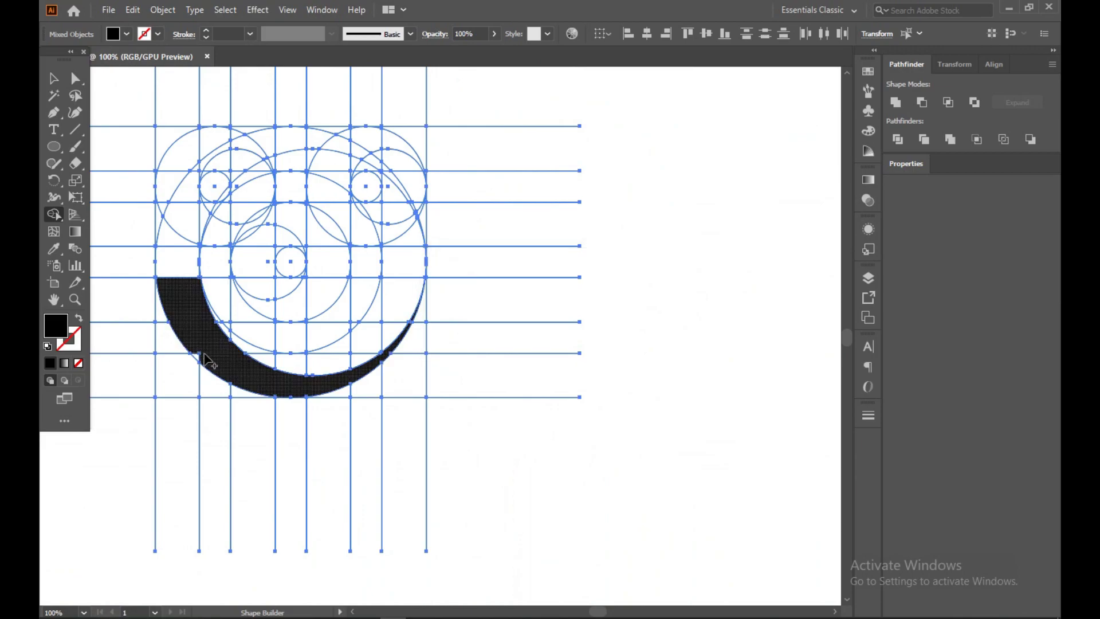
{"action": "scroll", "coordinate": [207, 361], "scroll_direction": "up", "scroll_amount": 3}
{"action": "scroll", "coordinate": [184, 370], "scroll_direction": "down", "scroll_amount": 3}
{"action": "left_click_drag", "start_coordinate": [138, 217], "coordinate": [349, 338]}
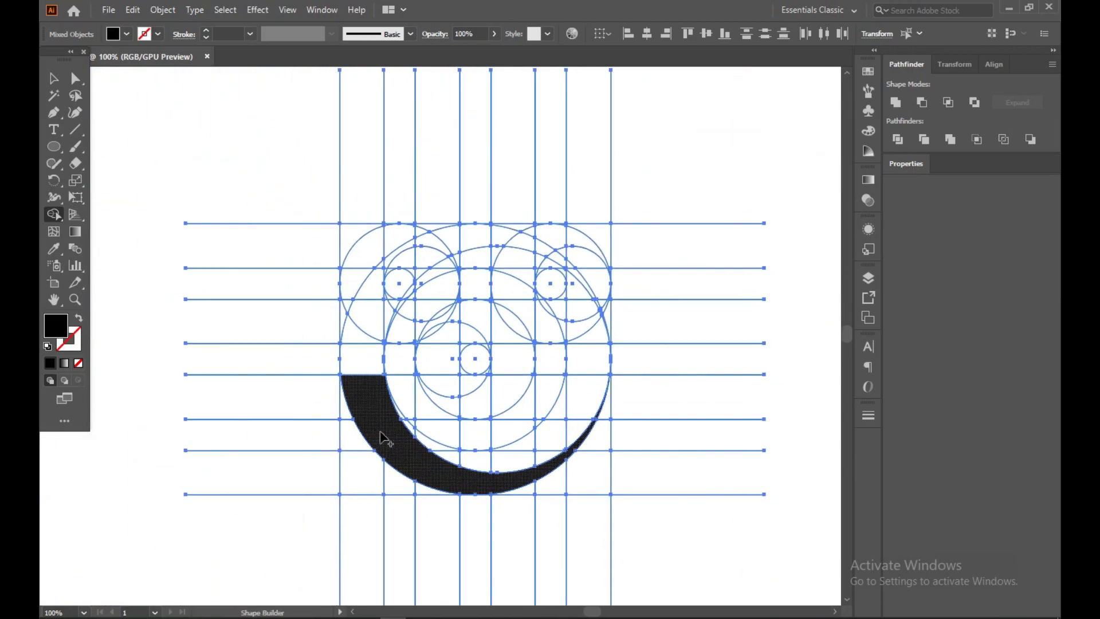
{"action": "left_click_drag", "start_coordinate": [361, 301], "coordinate": [362, 264]}
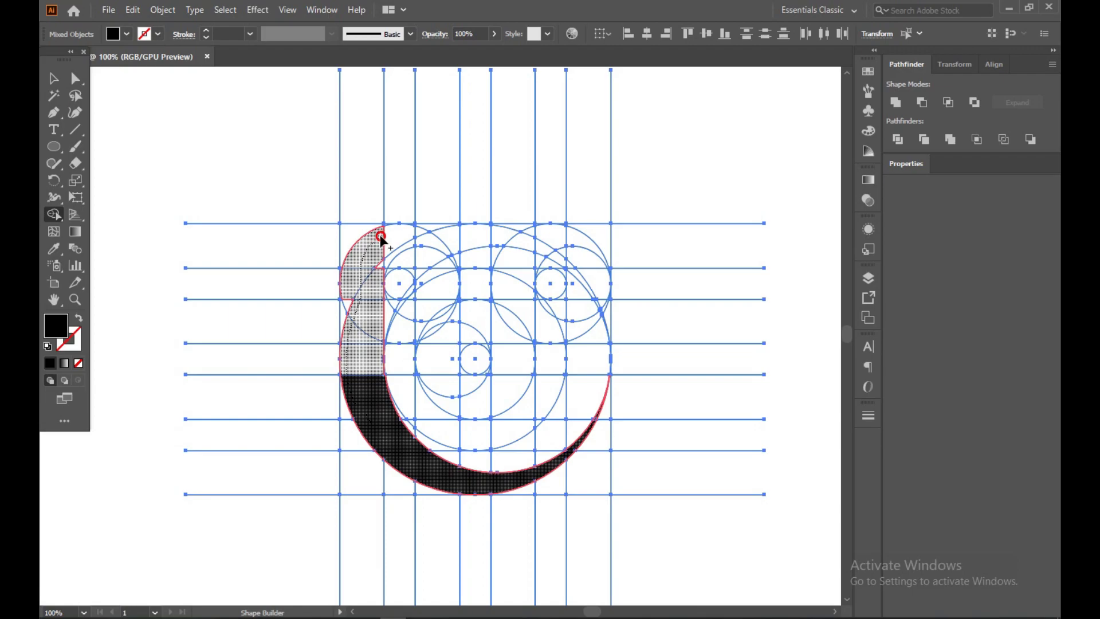
{"action": "left_click_drag", "start_coordinate": [438, 247], "coordinate": [438, 247]}
Step: Merge the remaining slivers and the small triangle into the black hook shape
{"action": "scroll", "coordinate": [438, 247], "scroll_direction": "up", "scroll_amount": 5}
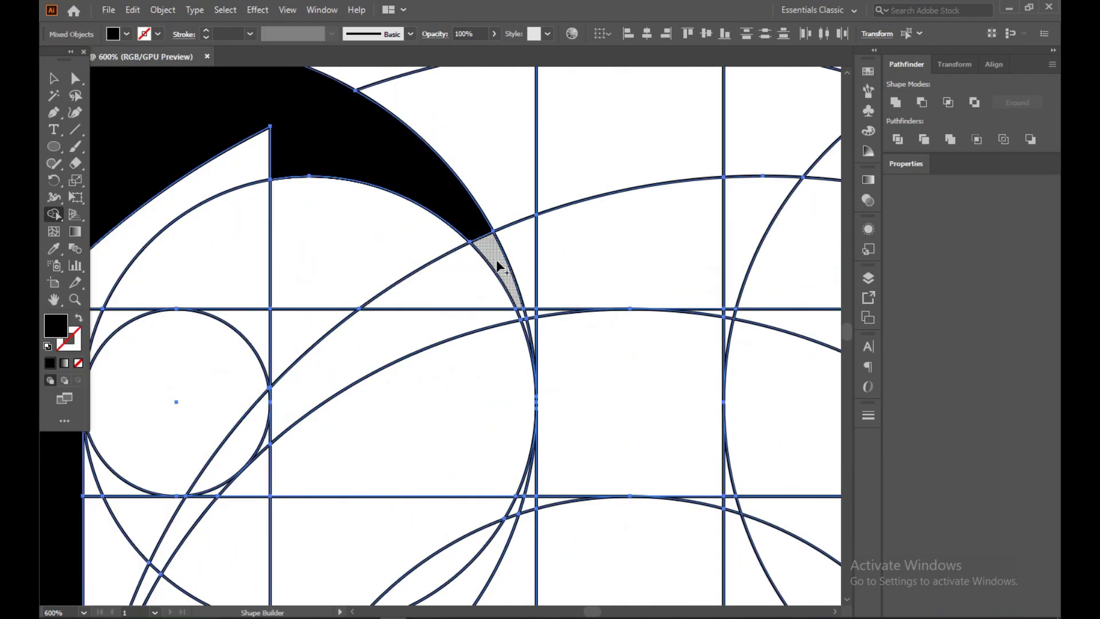
{"action": "scroll", "coordinate": [519, 334], "scroll_direction": "up", "scroll_amount": 4}
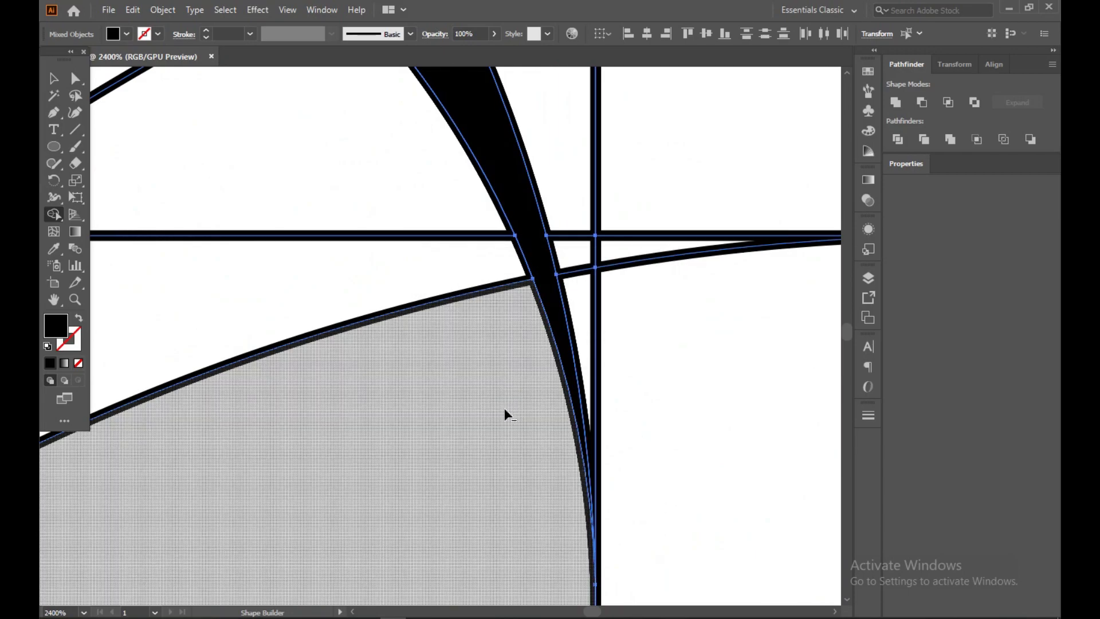
{"action": "scroll", "coordinate": [504, 424], "scroll_direction": "down", "scroll_amount": 5}
{"action": "scroll", "coordinate": [499, 435], "scroll_direction": "down", "scroll_amount": 1}
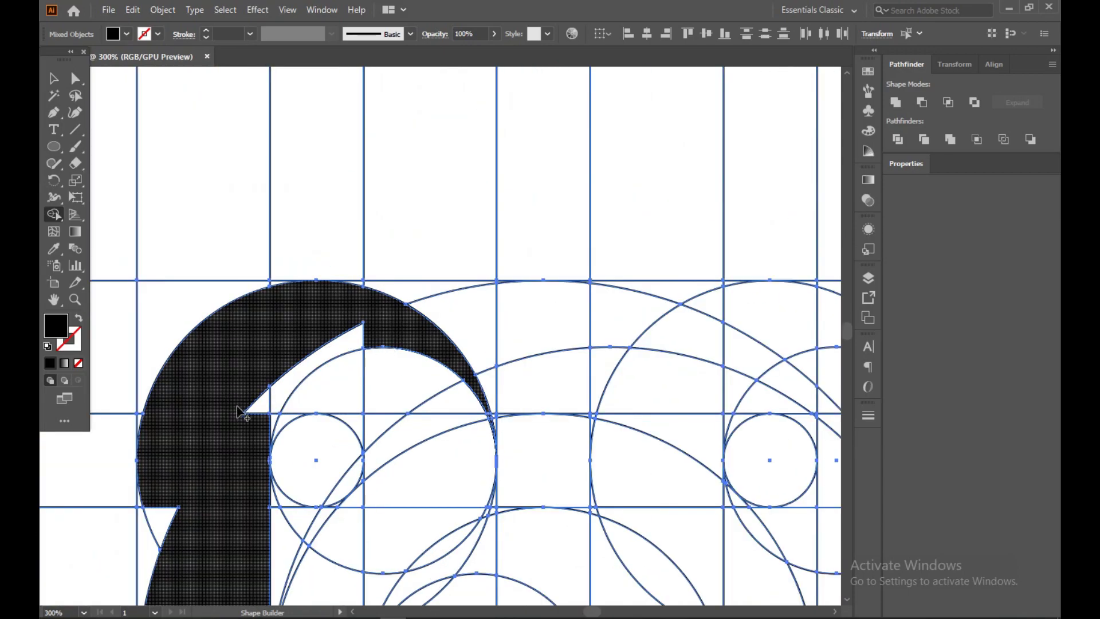
{"action": "left_click_drag", "start_coordinate": [238, 411], "coordinate": [363, 332]}
{"action": "scroll", "coordinate": [232, 463], "scroll_direction": "up", "scroll_amount": 5}
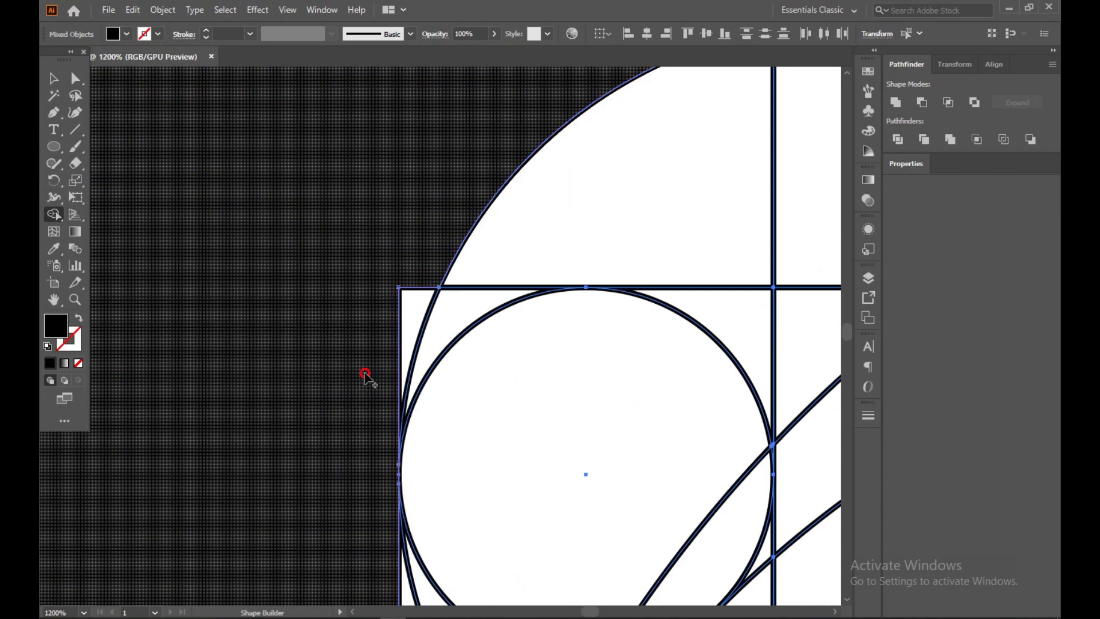
{"action": "scroll", "coordinate": [358, 346], "scroll_direction": "down", "scroll_amount": 5}
{"action": "left_click", "coordinate": [297, 344]}
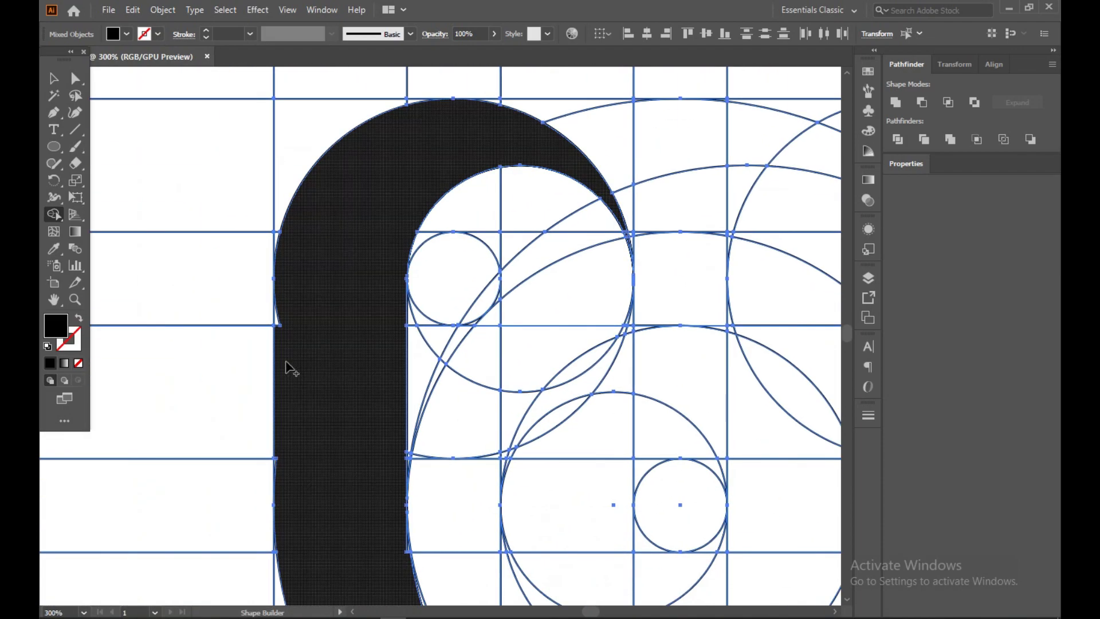
{"action": "scroll", "coordinate": [302, 172], "scroll_direction": "up", "scroll_amount": 5}
{"action": "scroll", "coordinate": [366, 380], "scroll_direction": "down", "scroll_amount": 5}
{"action": "scroll", "coordinate": [373, 355], "scroll_direction": "down", "scroll_amount": 2}
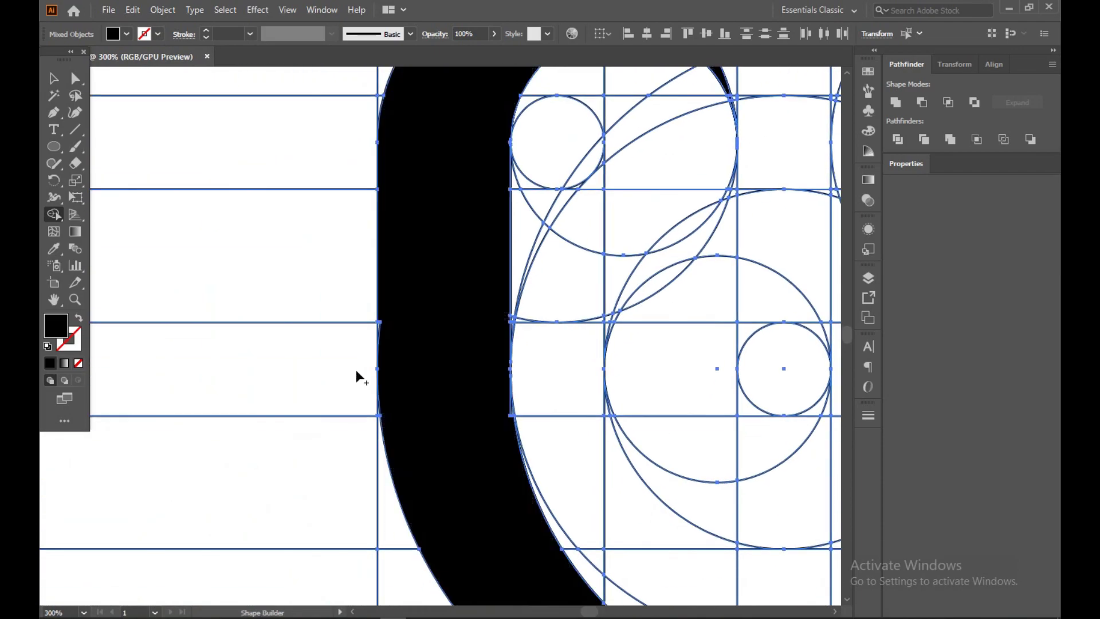
{"action": "scroll", "coordinate": [506, 209], "scroll_direction": "up", "scroll_amount": 4}
{"action": "scroll", "coordinate": [445, 246], "scroll_direction": "down", "scroll_amount": 4}
{"action": "scroll", "coordinate": [504, 429], "scroll_direction": "up", "scroll_amount": 4}
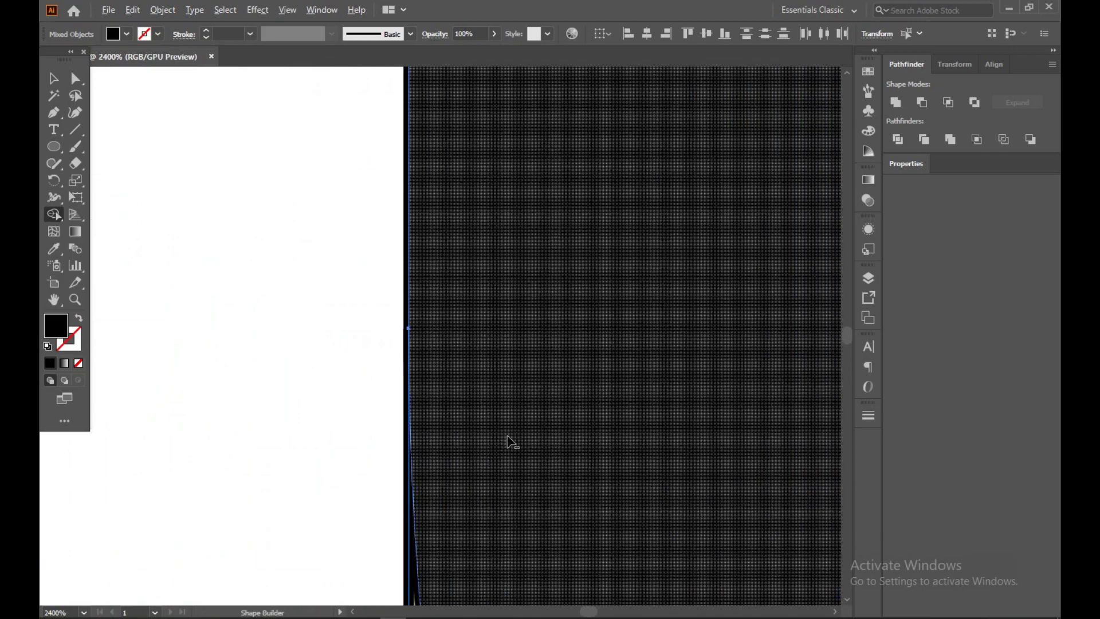
{"action": "scroll", "coordinate": [519, 258], "scroll_direction": "up", "scroll_amount": 3}
{"action": "scroll", "coordinate": [515, 321], "scroll_direction": "down", "scroll_amount": 3}
{"action": "scroll", "coordinate": [621, 386], "scroll_direction": "up", "scroll_amount": 2}
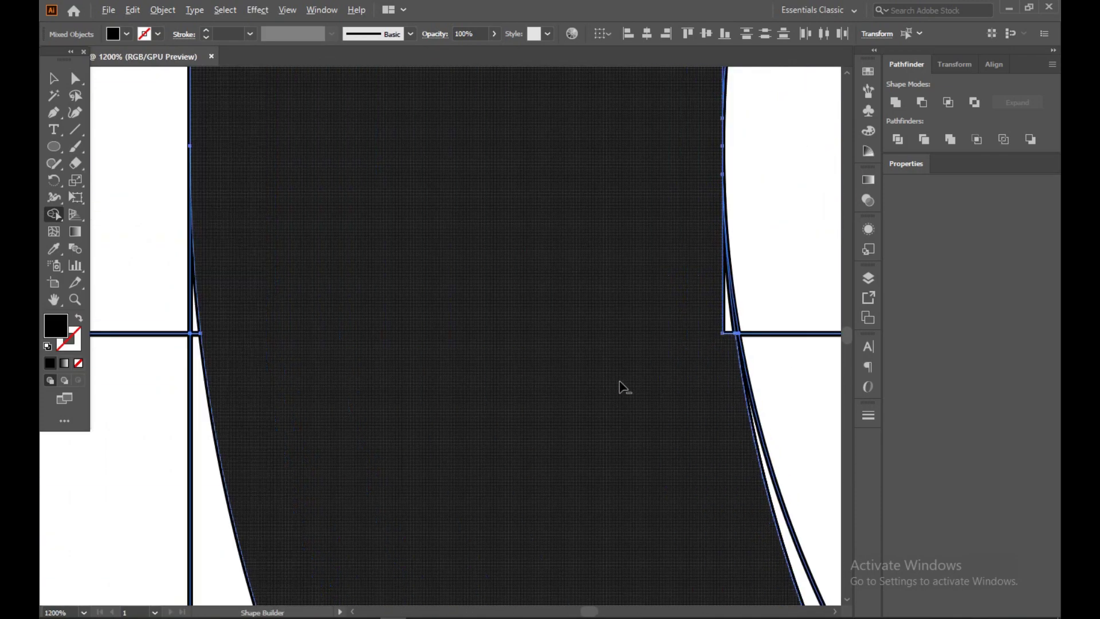
{"action": "scroll", "coordinate": [622, 385], "scroll_direction": "up", "scroll_amount": 1}
{"action": "scroll", "coordinate": [615, 397], "scroll_direction": "down", "scroll_amount": 3}
{"action": "scroll", "coordinate": [616, 397], "scroll_direction": "down", "scroll_amount": 2}
{"action": "scroll", "coordinate": [609, 397], "scroll_direction": "up", "scroll_amount": 2}
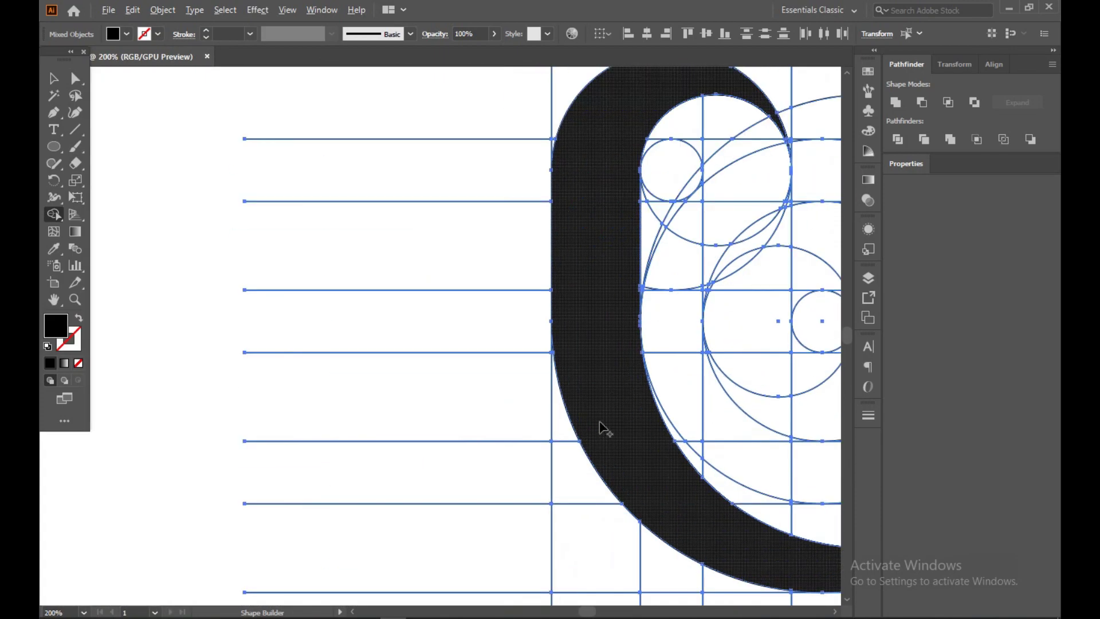
{"action": "scroll", "coordinate": [602, 430], "scroll_direction": "down", "scroll_amount": 1}
{"action": "scroll", "coordinate": [562, 410], "scroll_direction": "up", "scroll_amount": 3}
{"action": "scroll", "coordinate": [599, 429], "scroll_direction": "down", "scroll_amount": 2}
{"action": "scroll", "coordinate": [571, 447], "scroll_direction": "down", "scroll_amount": 2}
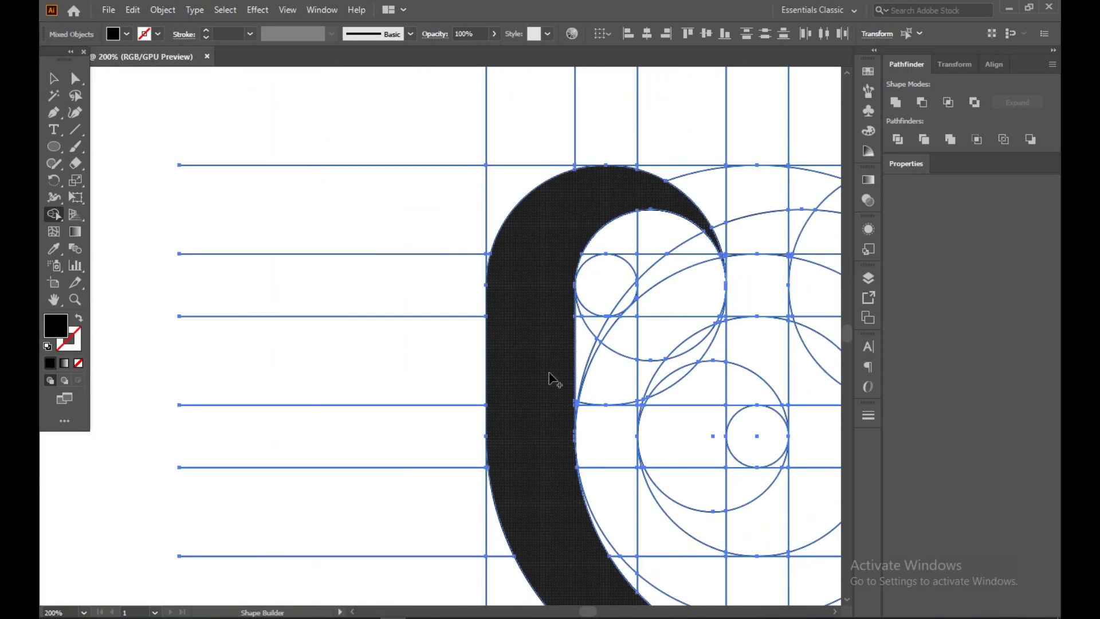
{"action": "scroll", "coordinate": [610, 314], "scroll_direction": "up", "scroll_amount": 1}
Step: Use Shape Builder to merge the top quarter, top arc, lower regions, sliver and lower-right arc into the black shape
{"action": "left_click_drag", "start_coordinate": [567, 198], "coordinate": [787, 311]}
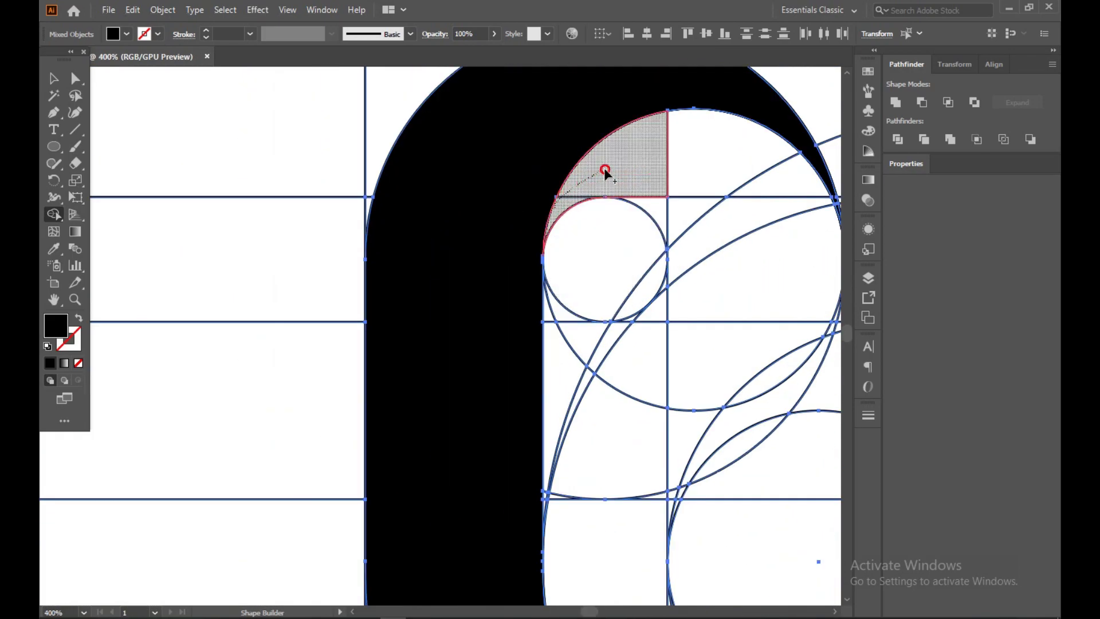
{"action": "scroll", "coordinate": [745, 332], "scroll_direction": "down", "scroll_amount": 2}
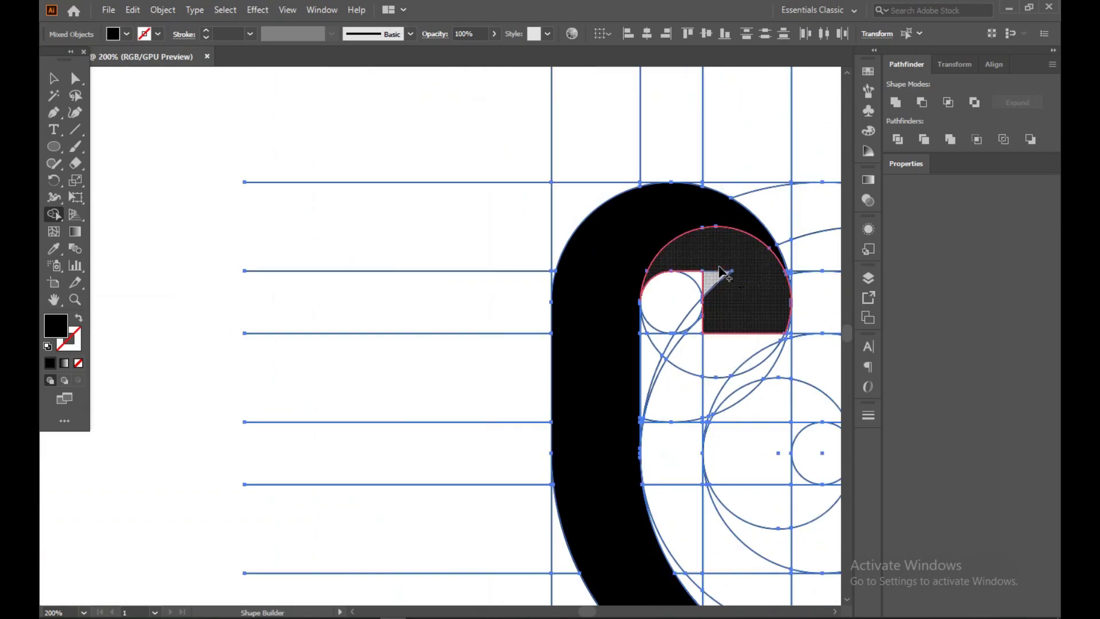
{"action": "left_click", "coordinate": [709, 276]}
{"action": "mouse_move", "coordinate": [744, 297]}
{"action": "left_mouse_down"}
{"action": "mouse_move", "coordinate": [746, 496]}
{"action": "mouse_move", "coordinate": [724, 385]}
{"action": "left_mouse_up"}
{"action": "scroll", "coordinate": [714, 400], "scroll_direction": "up", "scroll_amount": 5}
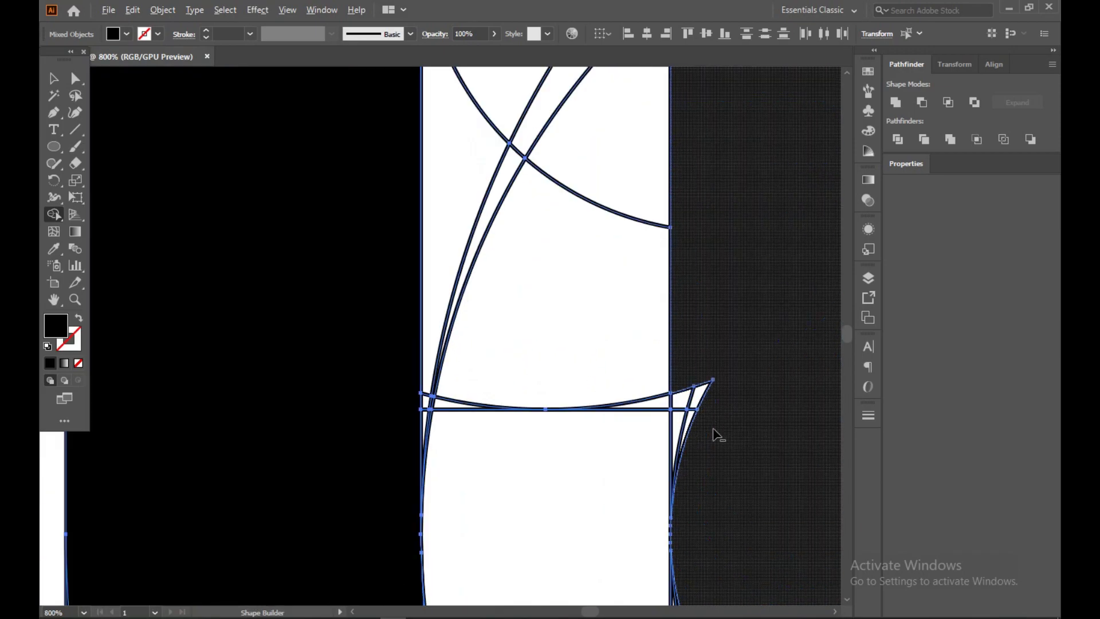
{"action": "left_click", "coordinate": [678, 410]}
{"action": "scroll", "coordinate": [716, 427], "scroll_direction": "down", "scroll_amount": 4}
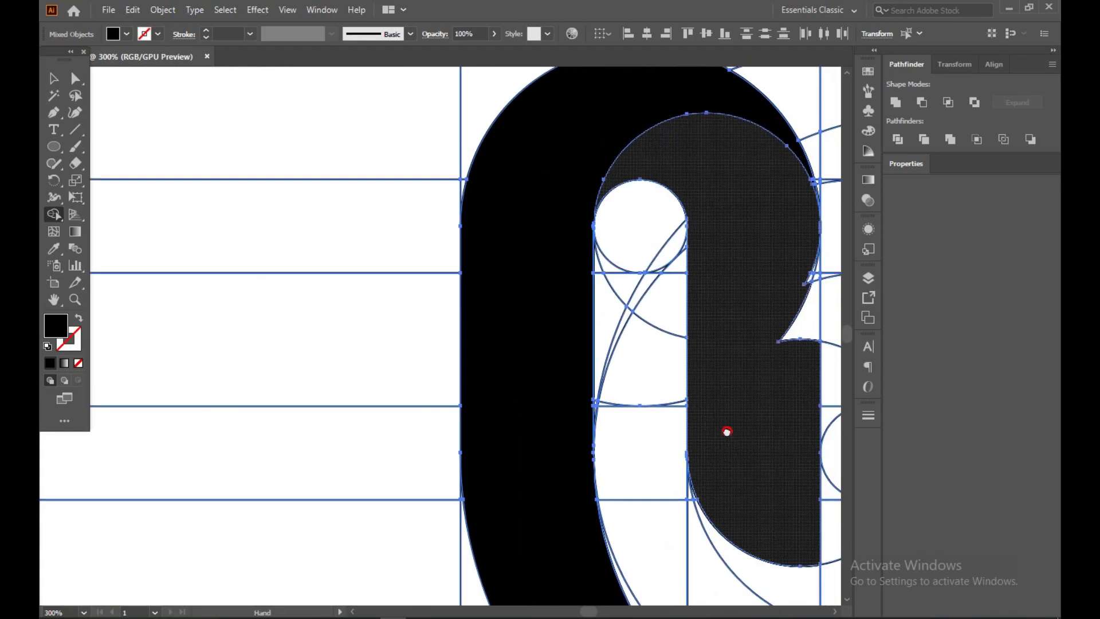
{"action": "scroll", "coordinate": [630, 444], "scroll_direction": "right", "scroll_amount": 3}
{"action": "mouse_move", "coordinate": [569, 454]}
{"action": "left_mouse_down"}
{"action": "mouse_move", "coordinate": [638, 456]}
{"action": "mouse_move", "coordinate": [676, 434]}
{"action": "left_mouse_up"}
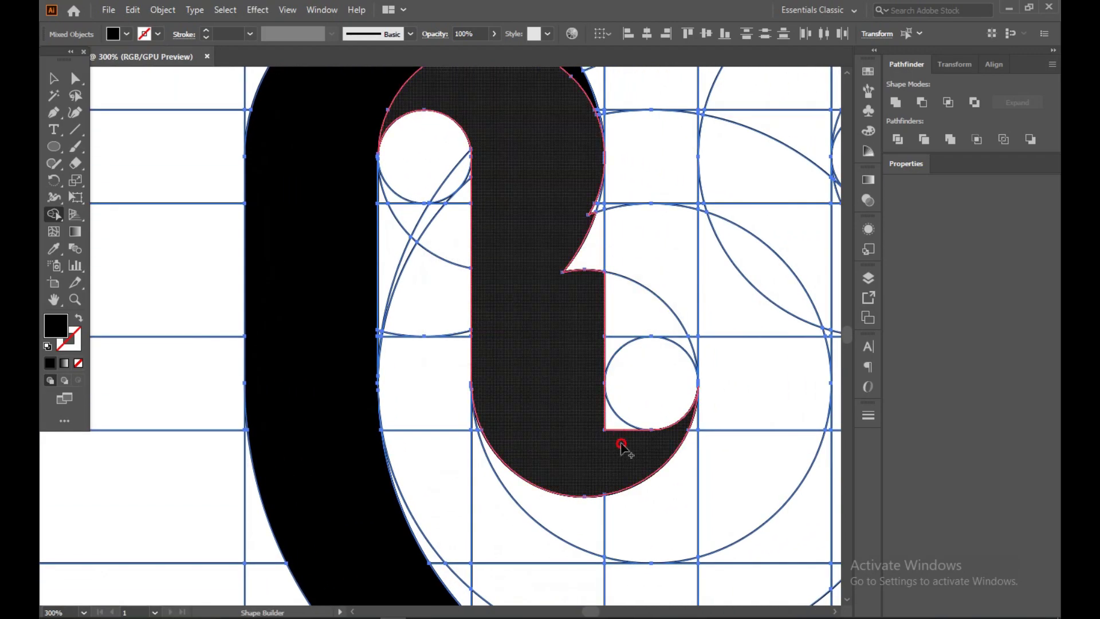
Step: Merge the arc region, notch, crescent and square regions into the black shape
{"action": "left_click_drag", "start_coordinate": [590, 245], "coordinate": [596, 197]}
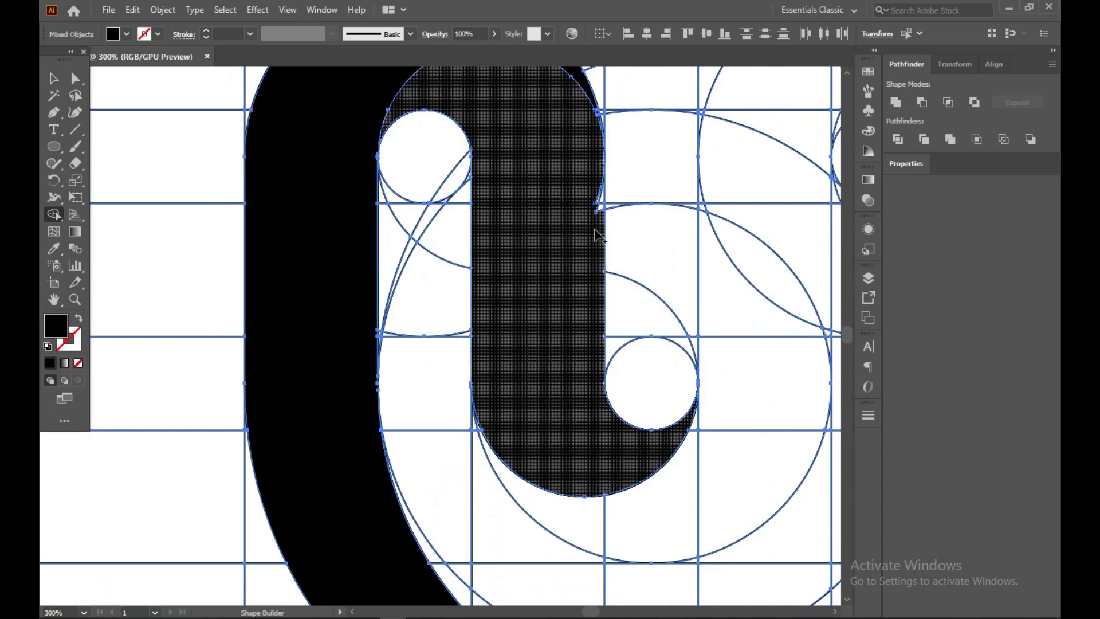
{"action": "scroll", "coordinate": [593, 195], "scroll_direction": "up", "scroll_amount": 3}
{"action": "scroll", "coordinate": [582, 184], "scroll_direction": "up", "scroll_amount": 3}
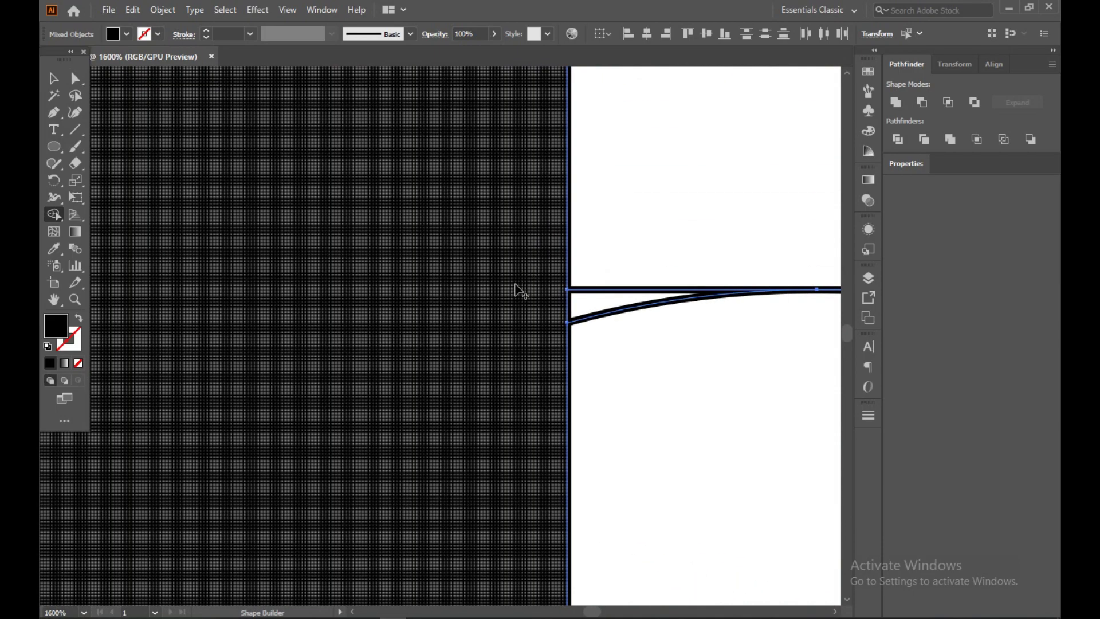
{"action": "scroll", "coordinate": [515, 290], "scroll_direction": "down", "scroll_amount": 6}
{"action": "scroll", "coordinate": [525, 250], "scroll_direction": "up", "scroll_amount": 2}
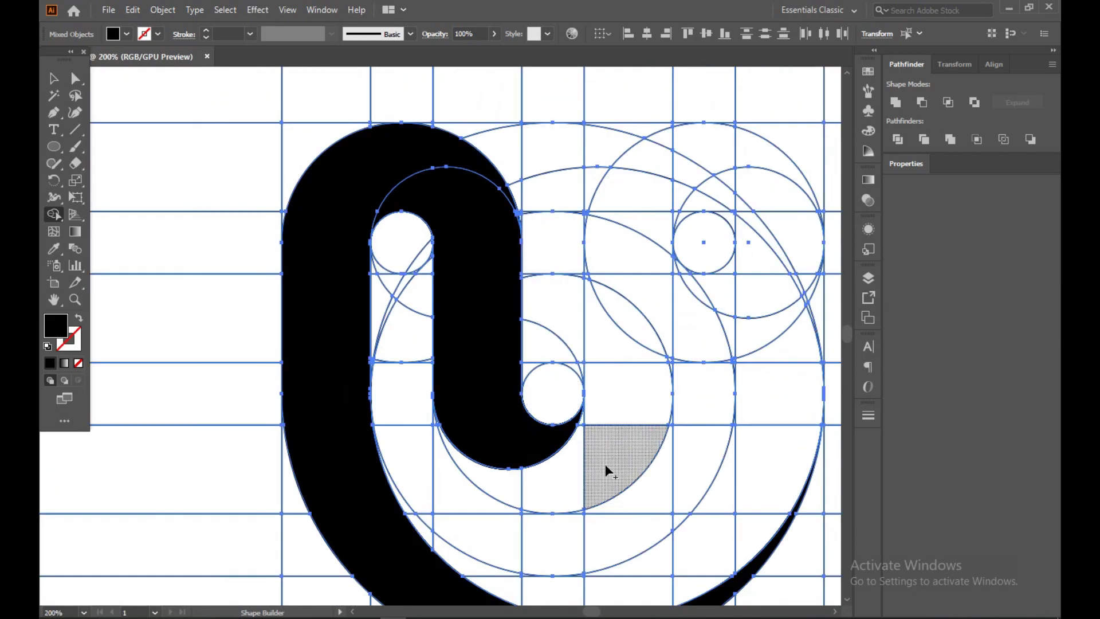
{"action": "scroll", "coordinate": [479, 478], "scroll_direction": "up", "scroll_amount": 2}
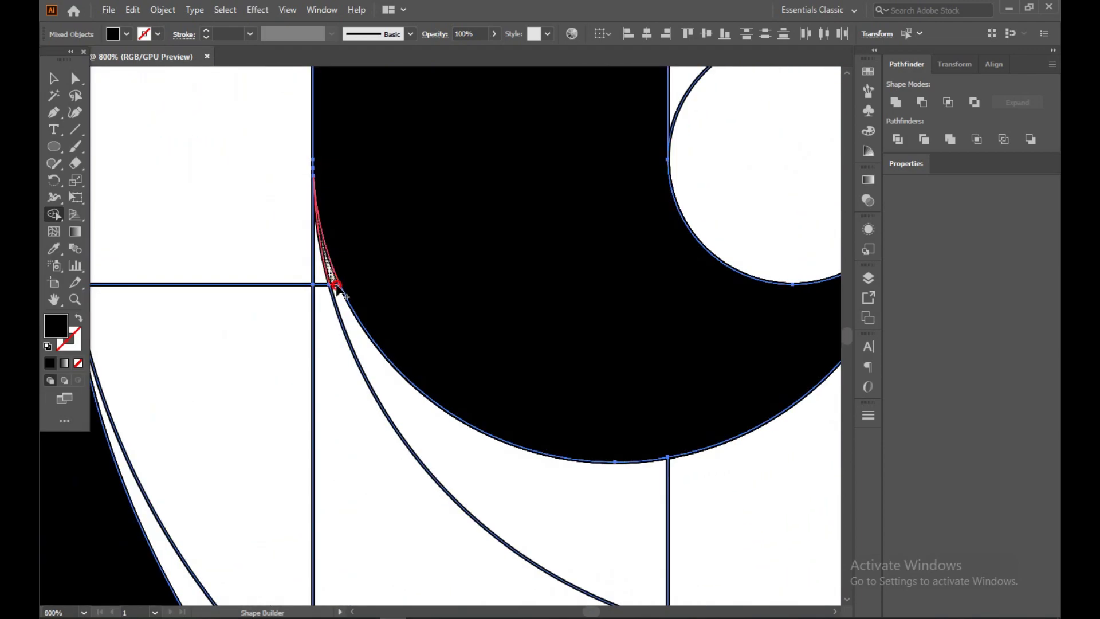
{"action": "left_click", "coordinate": [338, 292]}
{"action": "scroll", "coordinate": [560, 466], "scroll_direction": "down", "scroll_amount": 2}
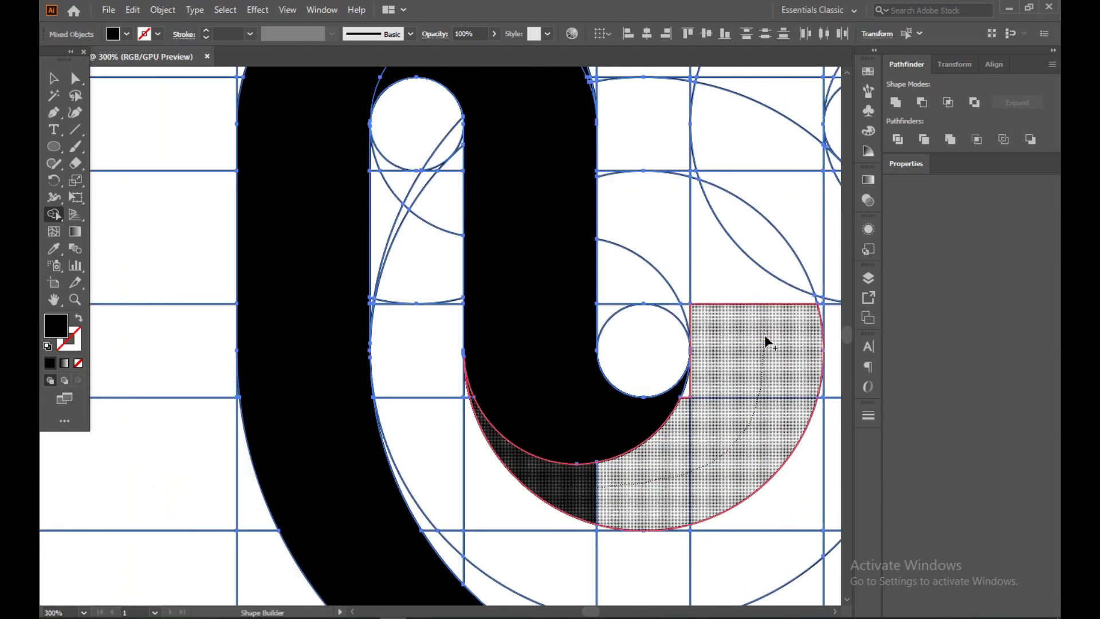
{"action": "left_click_drag", "start_coordinate": [766, 342], "coordinate": [713, 378]}
{"action": "scroll", "coordinate": [716, 375], "scroll_direction": "up", "scroll_amount": 1}
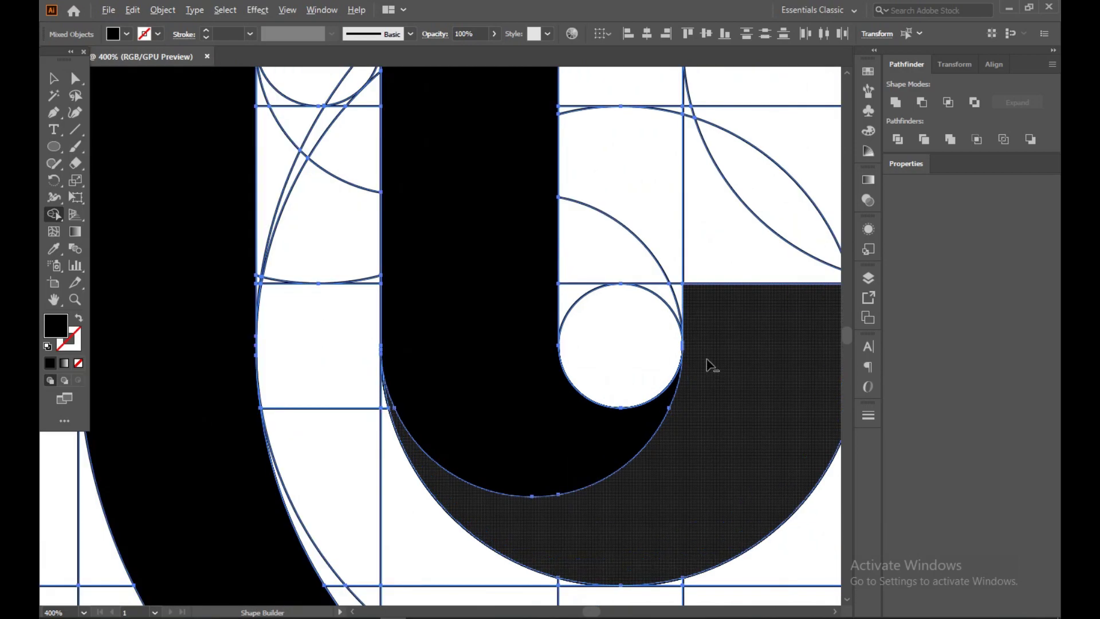
{"action": "scroll", "coordinate": [696, 365], "scroll_direction": "up", "scroll_amount": 3}
{"action": "scroll", "coordinate": [679, 355], "scroll_direction": "down", "scroll_amount": 2}
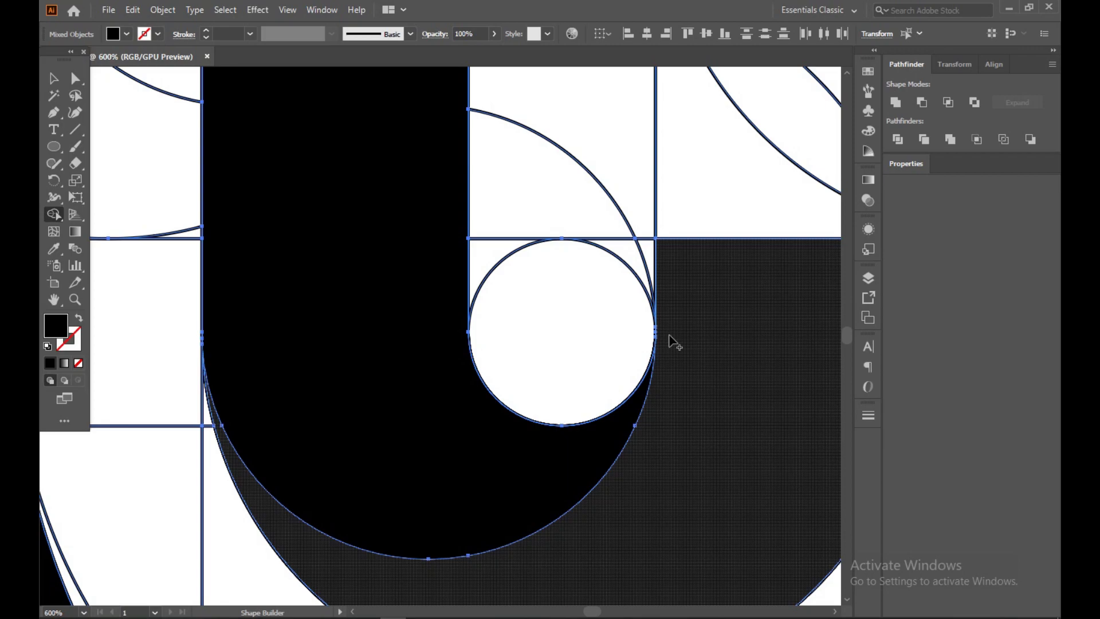
{"action": "scroll", "coordinate": [675, 342], "scroll_direction": "down", "scroll_amount": 2}
Step: Extend the merged shape up the right arm, joining its top and edge sliver
{"action": "left_click_drag", "start_coordinate": [733, 365], "coordinate": [712, 221]}
{"action": "scroll", "coordinate": [712, 229], "scroll_direction": "up", "scroll_amount": 1}
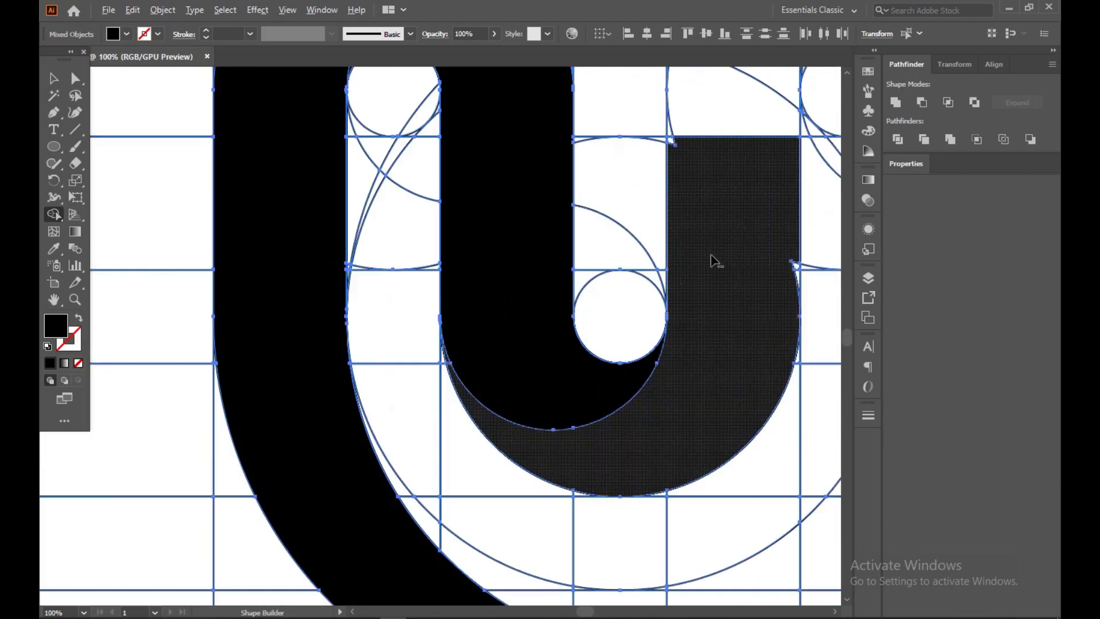
{"action": "scroll", "coordinate": [712, 258], "scroll_direction": "up", "scroll_amount": 2}
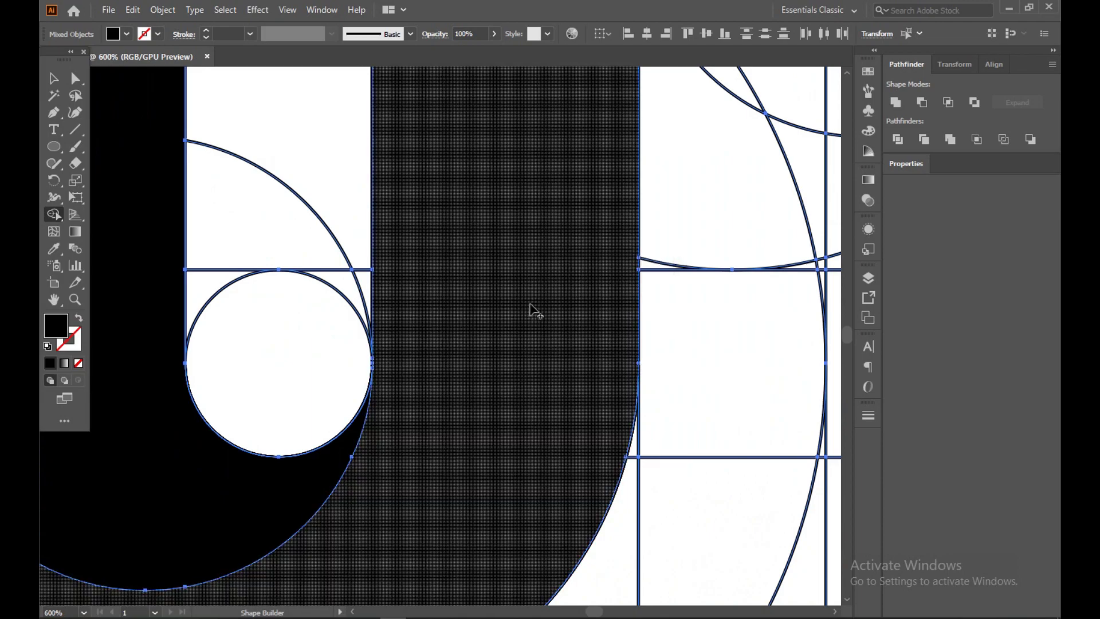
{"action": "scroll", "coordinate": [530, 287], "scroll_direction": "down", "scroll_amount": 3}
{"action": "mouse_move", "coordinate": [513, 159]}
{"action": "left_mouse_down"}
{"action": "mouse_move", "coordinate": [492, 198]}
{"action": "mouse_move", "coordinate": [503, 196]}
{"action": "left_mouse_up"}
{"action": "scroll", "coordinate": [535, 191], "scroll_direction": "up", "scroll_amount": 3}
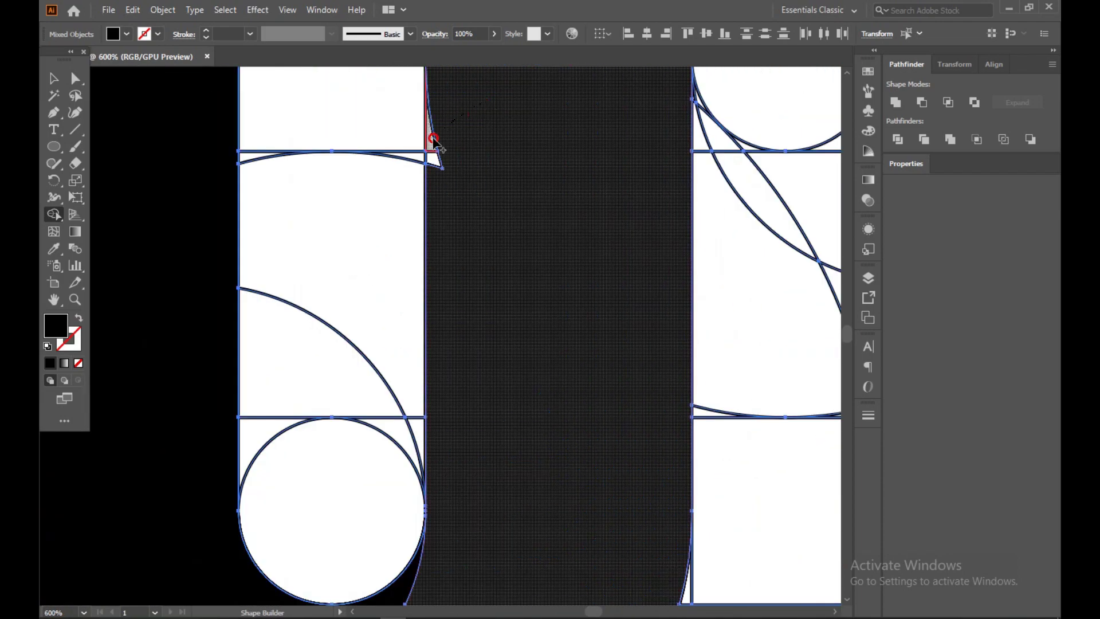
{"action": "left_click", "coordinate": [434, 143]}
{"action": "scroll", "coordinate": [496, 197], "scroll_direction": "down", "scroll_amount": 4}
{"action": "scroll", "coordinate": [511, 322], "scroll_direction": "up", "scroll_amount": 1}
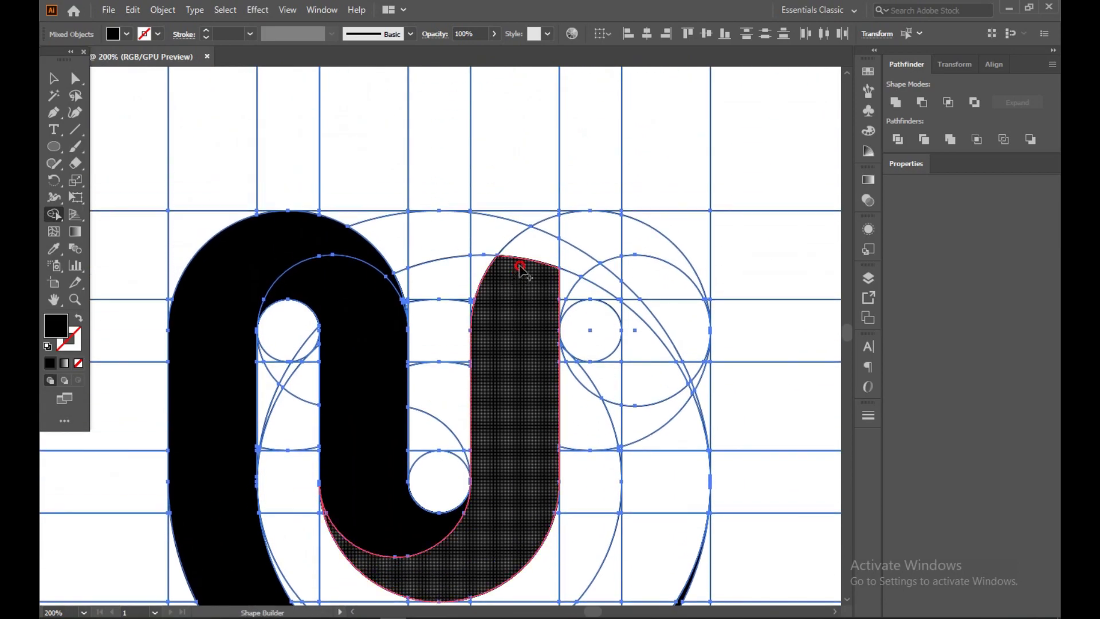
Step: Merge the upper-right regions, triangle, edge sliver, crescent and lower rectangle into the arch
{"action": "mouse_move", "coordinate": [519, 270]}
{"action": "left_mouse_down"}
{"action": "mouse_move", "coordinate": [582, 233]}
{"action": "mouse_move", "coordinate": [653, 241]}
{"action": "mouse_move", "coordinate": [714, 295]}
{"action": "left_mouse_up"}
{"action": "scroll", "coordinate": [714, 295], "scroll_direction": "up", "scroll_amount": 5}
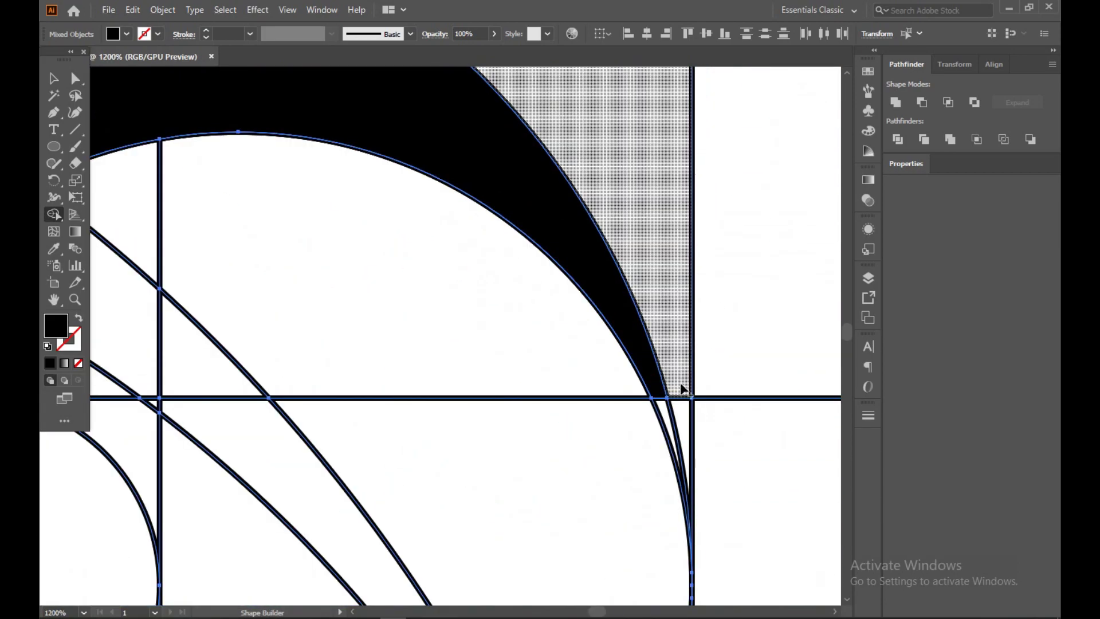
{"action": "scroll", "coordinate": [550, 343], "scroll_direction": "down", "scroll_amount": 3}
{"action": "left_click", "coordinate": [309, 261]}
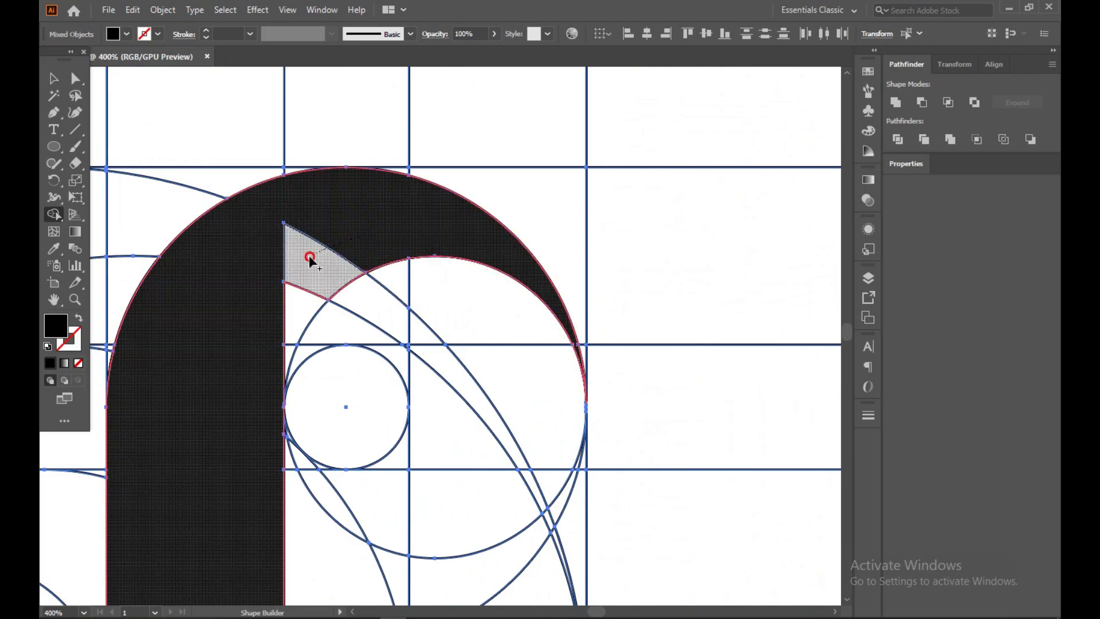
{"action": "left_click", "coordinate": [310, 260]}
{"action": "scroll", "coordinate": [260, 355], "scroll_direction": "up", "scroll_amount": 3}
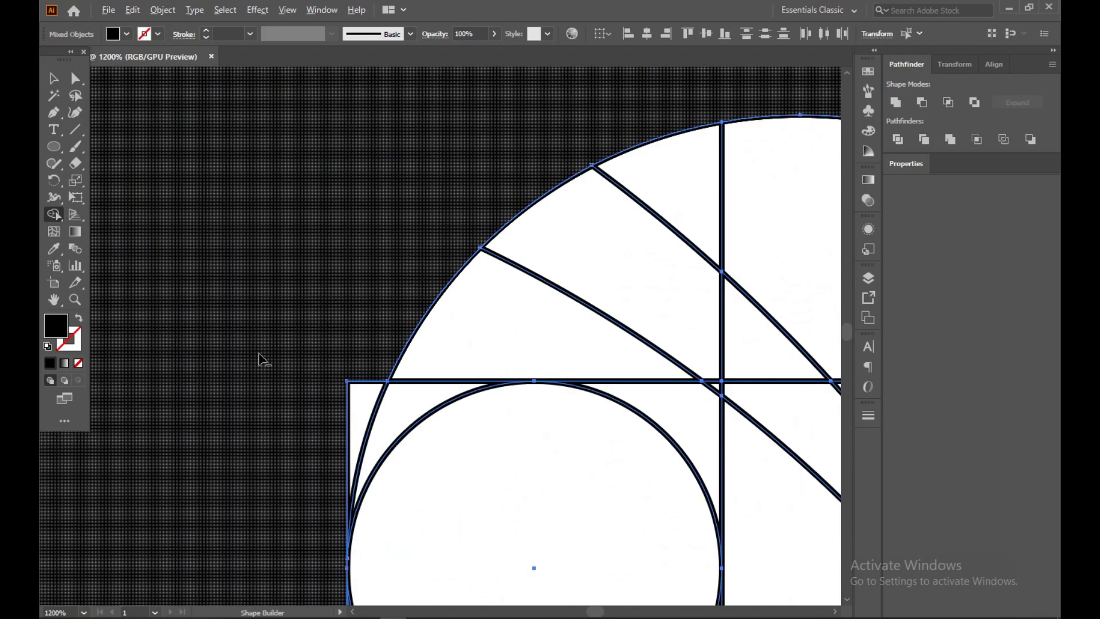
{"action": "left_click", "coordinate": [359, 411]}
{"action": "scroll", "coordinate": [359, 411], "scroll_direction": "down", "scroll_amount": 3}
{"action": "mouse_move", "coordinate": [367, 375]}
{"action": "left_mouse_down"}
{"action": "mouse_move", "coordinate": [541, 437]}
{"action": "mouse_move", "coordinate": [553, 487]}
{"action": "left_mouse_up"}
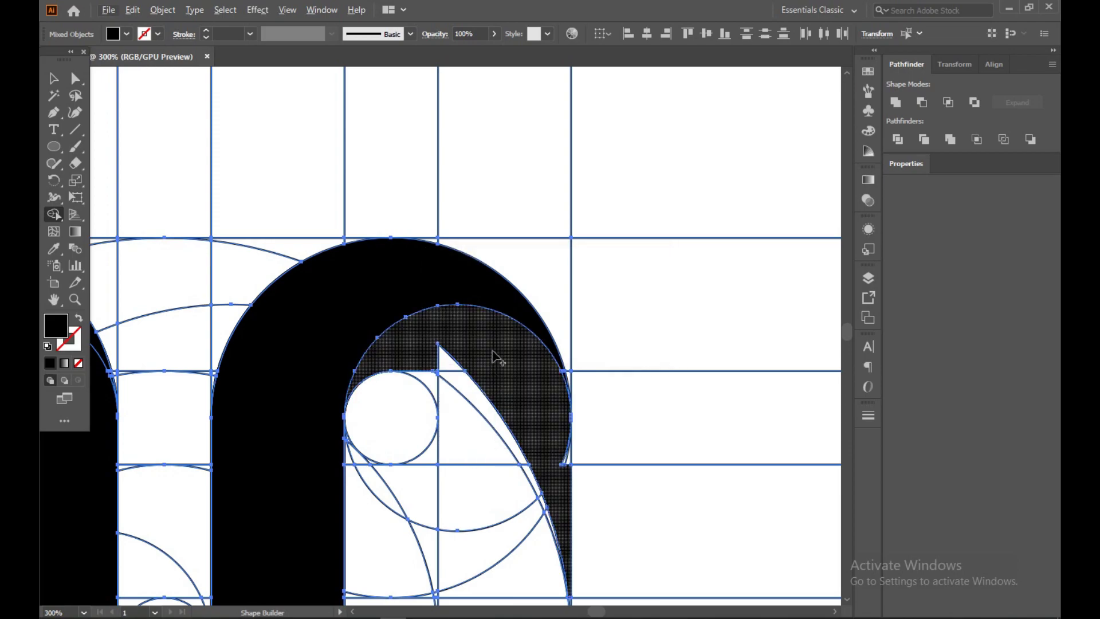
{"action": "left_click", "coordinate": [467, 461]}
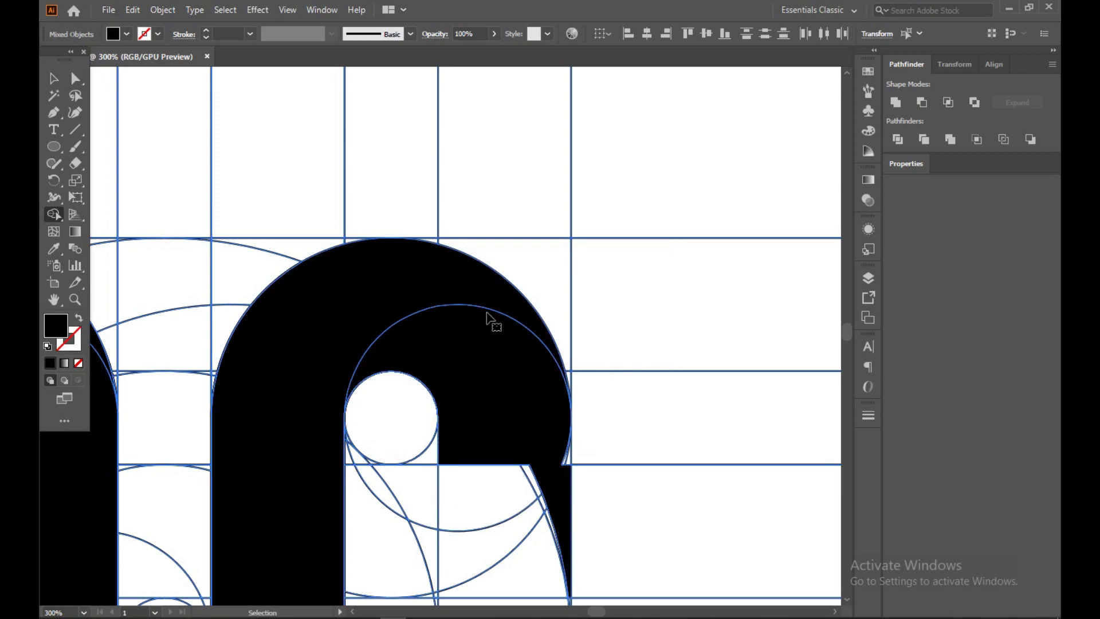
Step: Merge the right column and its white fragment, joining it to the lower curved piece
{"action": "mouse_move", "coordinate": [468, 442]}
{"action": "left_mouse_down"}
{"action": "mouse_move", "coordinate": [513, 248]}
{"action": "mouse_move", "coordinate": [570, 317]}
{"action": "left_mouse_up"}
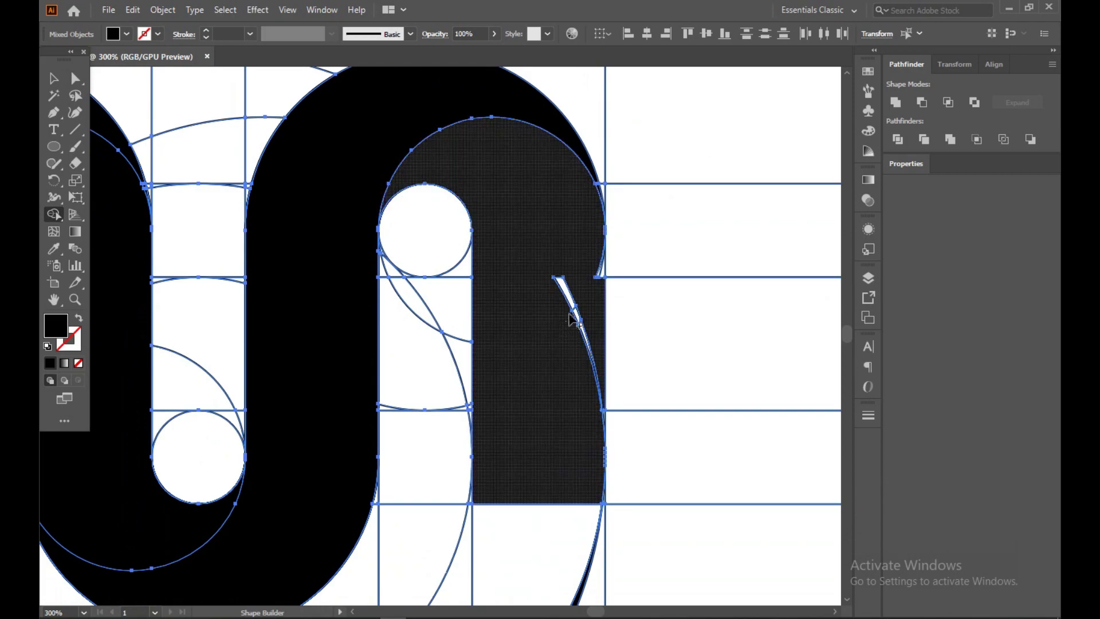
{"action": "left_click_drag", "start_coordinate": [598, 277], "coordinate": [566, 324]}
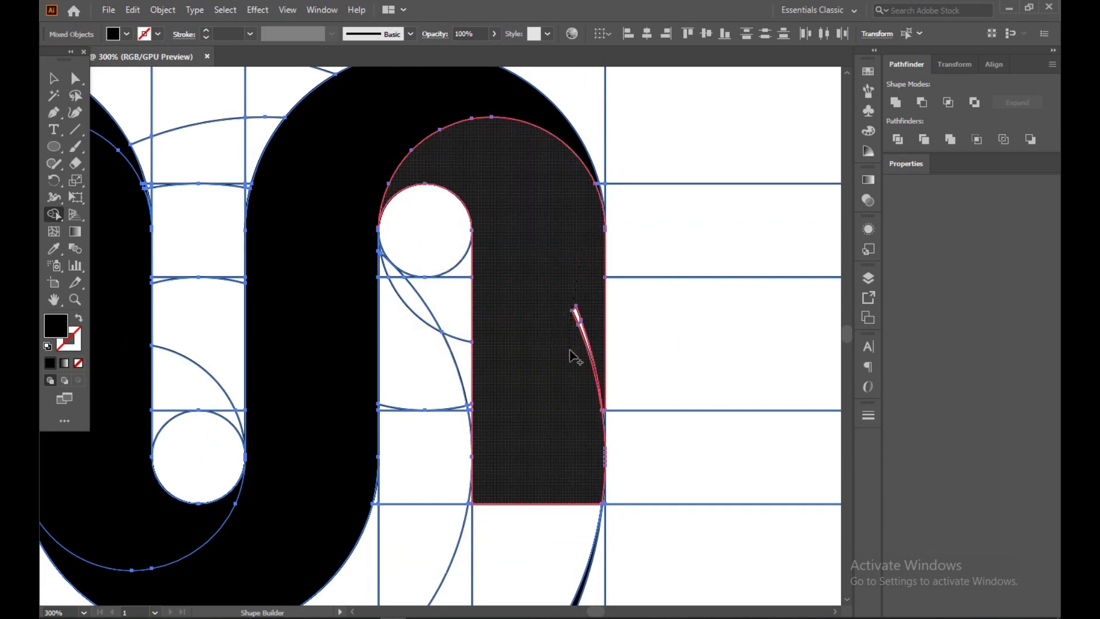
{"action": "left_click", "coordinate": [573, 319]}
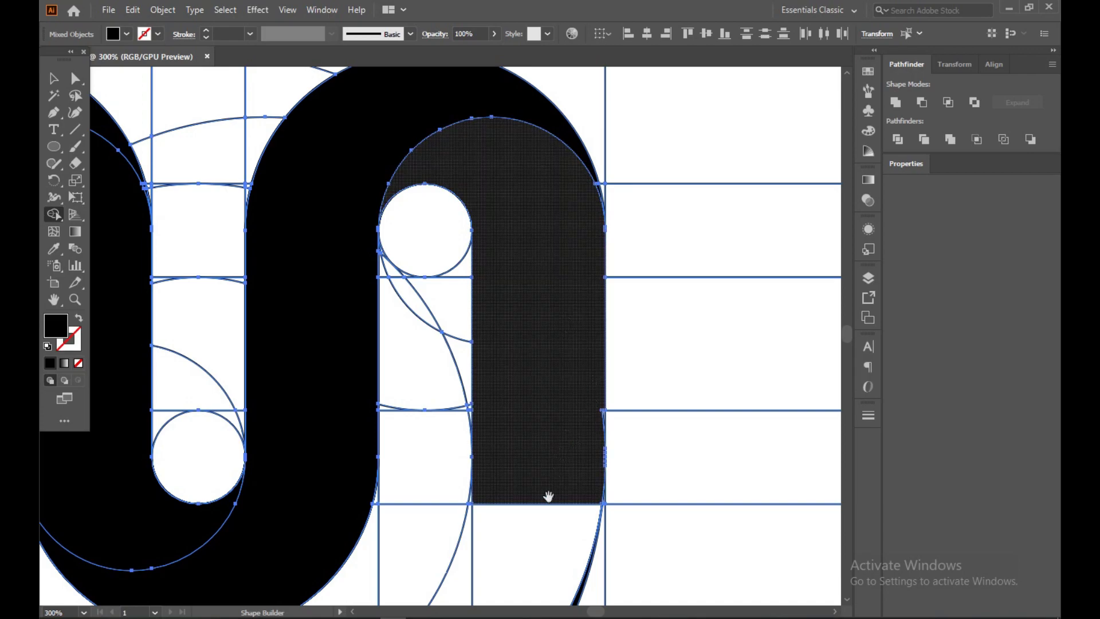
{"action": "scroll", "coordinate": [548, 496], "scroll_direction": "up", "scroll_amount": 2}
{"action": "scroll", "coordinate": [560, 381], "scroll_direction": "up", "scroll_amount": 2}
{"action": "scroll", "coordinate": [546, 356], "scroll_direction": "down", "scroll_amount": 5}
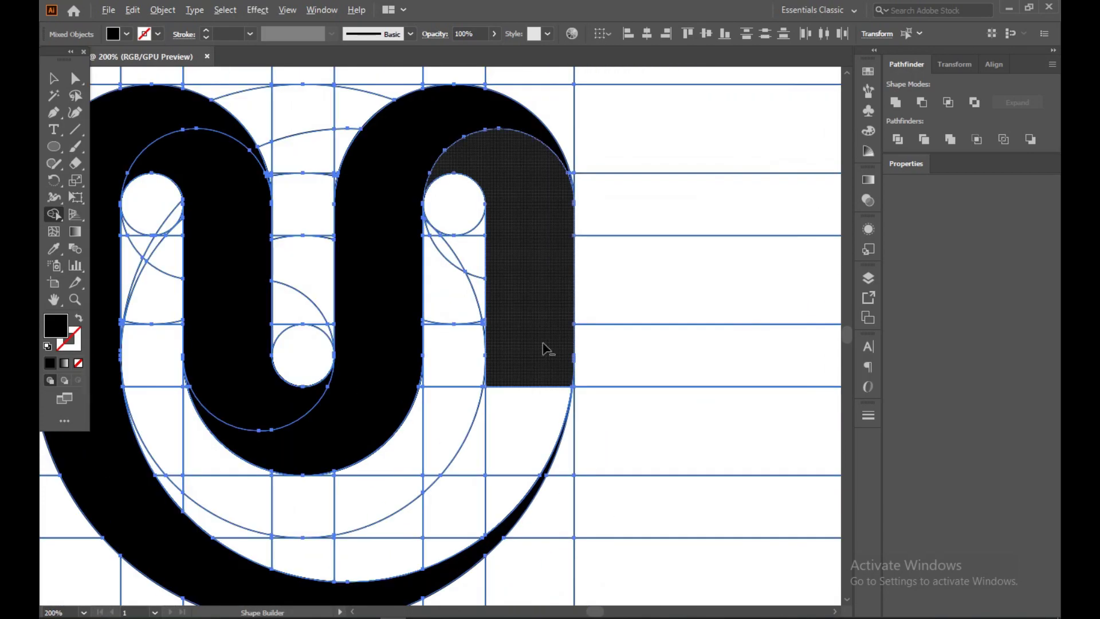
{"action": "scroll", "coordinate": [545, 348], "scroll_direction": "down", "scroll_amount": 1}
{"action": "left_click_drag", "start_coordinate": [543, 338], "coordinate": [498, 437]}
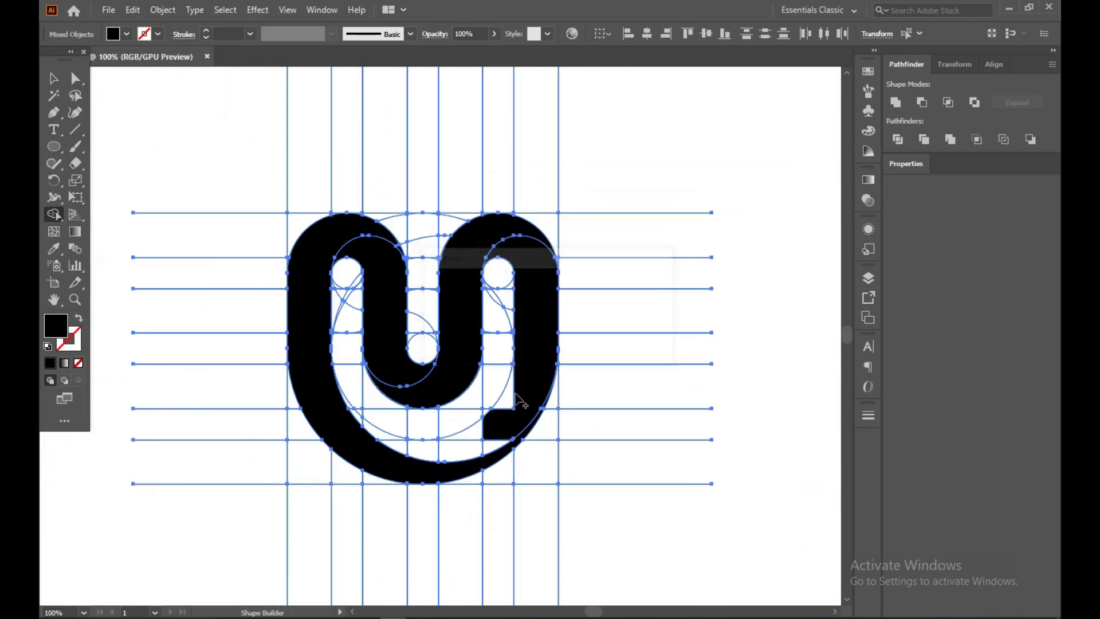
{"action": "left_click_drag", "start_coordinate": [411, 446], "coordinate": [410, 447]}
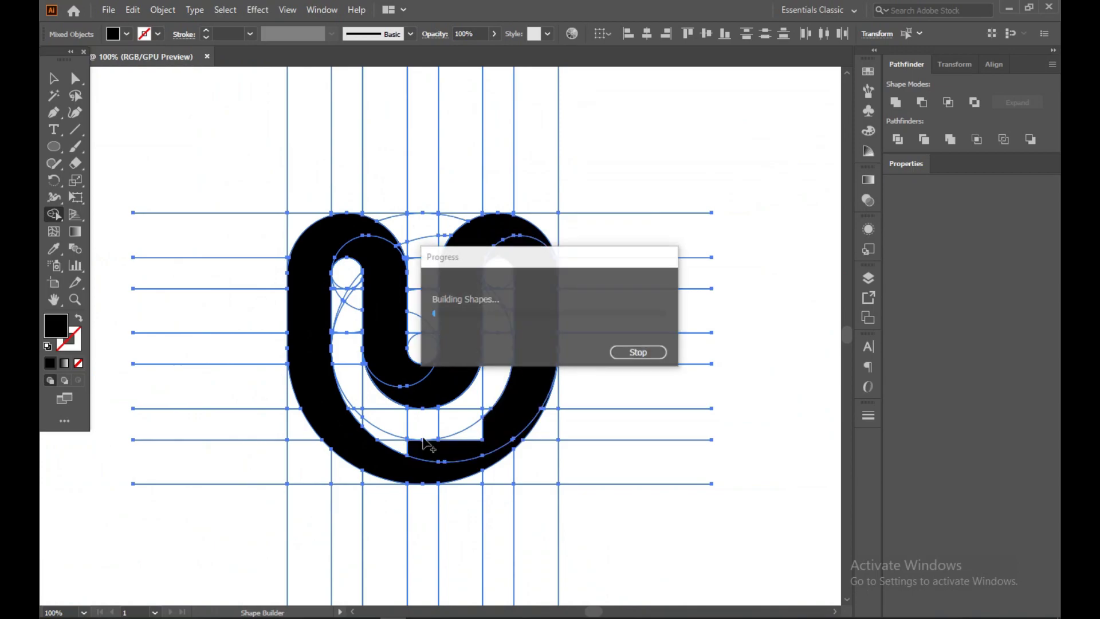
{"action": "scroll", "coordinate": [516, 424], "scroll_direction": "up", "scroll_amount": 4}
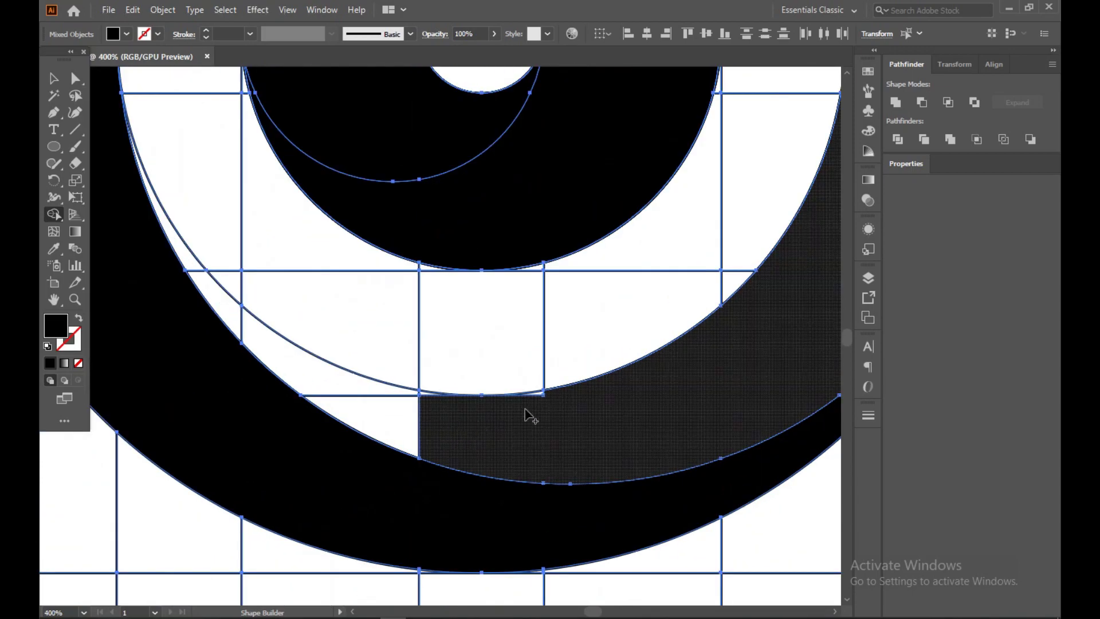
{"action": "scroll", "coordinate": [544, 410], "scroll_direction": "up", "scroll_amount": 2}
{"action": "scroll", "coordinate": [550, 395], "scroll_direction": "up", "scroll_amount": 1}
{"action": "scroll", "coordinate": [527, 401], "scroll_direction": "down", "scroll_amount": 2}
{"action": "scroll", "coordinate": [510, 430], "scroll_direction": "down", "scroll_amount": 1}
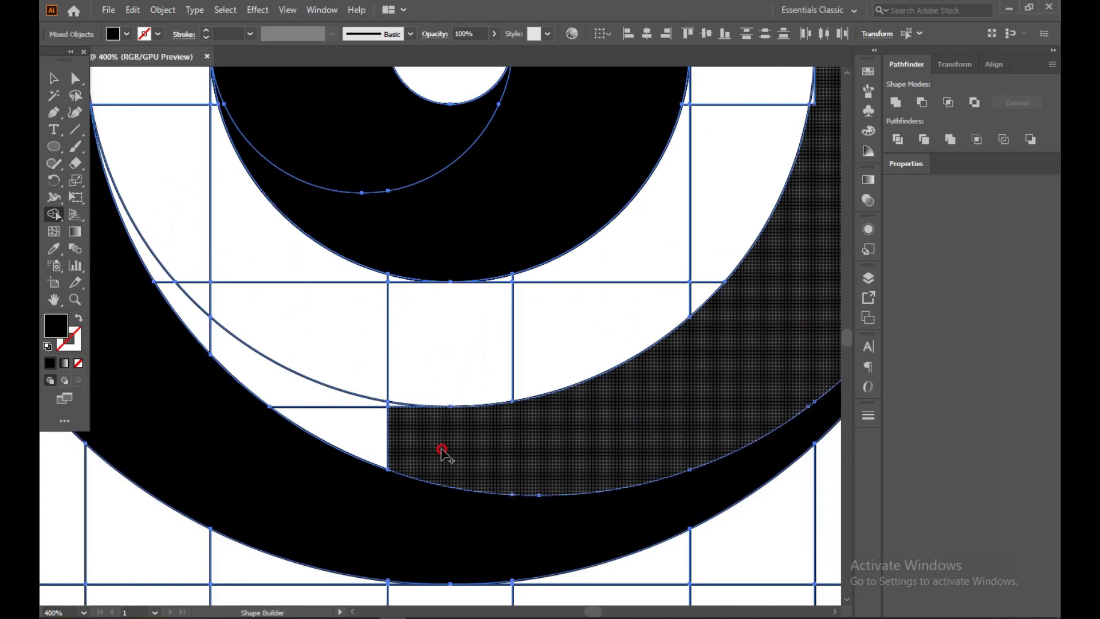
{"action": "left_click_drag", "start_coordinate": [443, 452], "coordinate": [316, 406]}
{"action": "left_click_drag", "start_coordinate": [251, 379], "coordinate": [275, 389]}
{"action": "scroll", "coordinate": [400, 422], "scroll_direction": "up", "scroll_amount": 1}
{"action": "scroll", "coordinate": [368, 393], "scroll_direction": "up", "scroll_amount": 1}
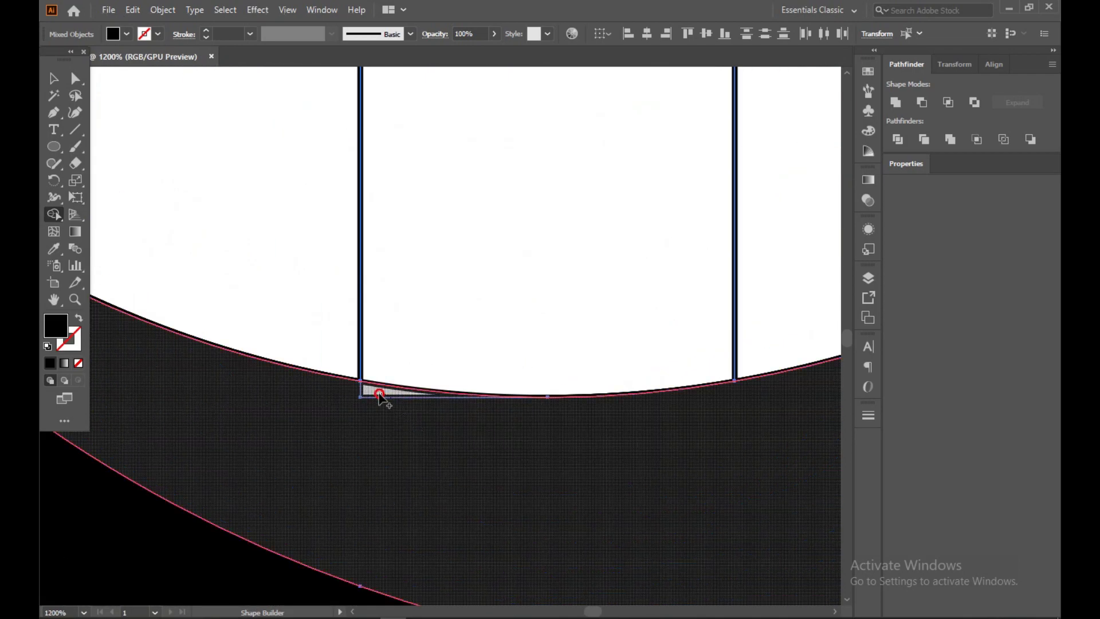
{"action": "scroll", "coordinate": [376, 437], "scroll_direction": "down", "scroll_amount": 2}
{"action": "scroll", "coordinate": [463, 473], "scroll_direction": "up", "scroll_amount": 1}
{"action": "left_click_drag", "start_coordinate": [405, 430], "coordinate": [313, 321]}
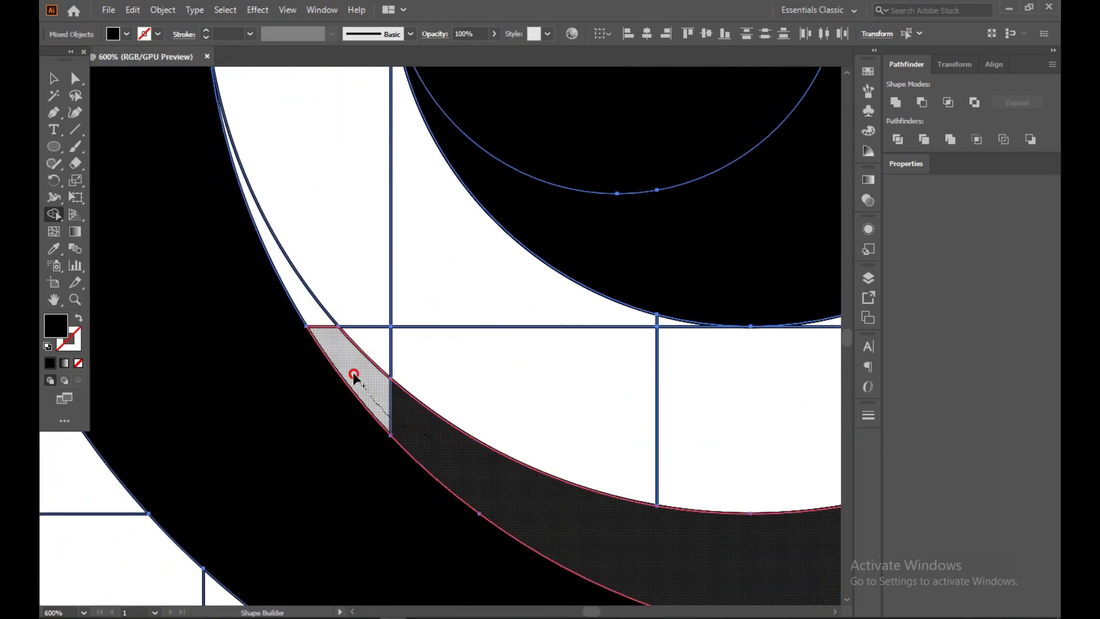
{"action": "scroll", "coordinate": [314, 323], "scroll_direction": "down", "scroll_amount": 3}
{"action": "scroll", "coordinate": [314, 323], "scroll_direction": "down", "scroll_amount": 2}
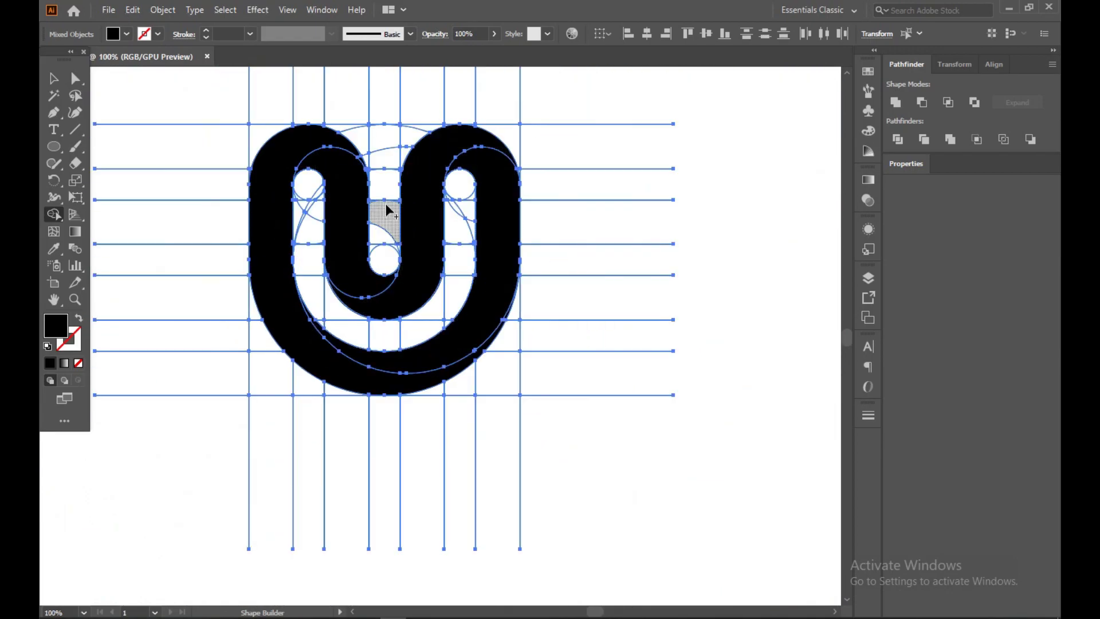
{"action": "scroll", "coordinate": [353, 226], "scroll_direction": "up", "scroll_amount": 5}
{"action": "scroll", "coordinate": [590, 344], "scroll_direction": "down", "scroll_amount": 3}
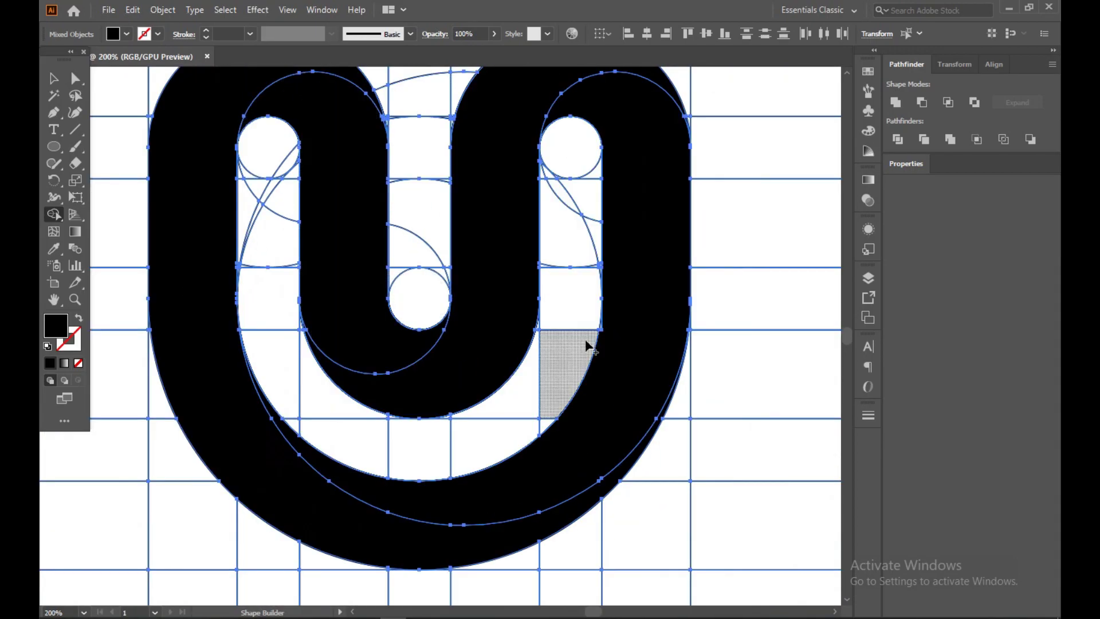
{"action": "scroll", "coordinate": [613, 315], "scroll_direction": "up", "scroll_amount": 5}
{"action": "scroll", "coordinate": [527, 238], "scroll_direction": "down", "scroll_amount": 3}
{"action": "scroll", "coordinate": [552, 245], "scroll_direction": "down", "scroll_amount": 2}
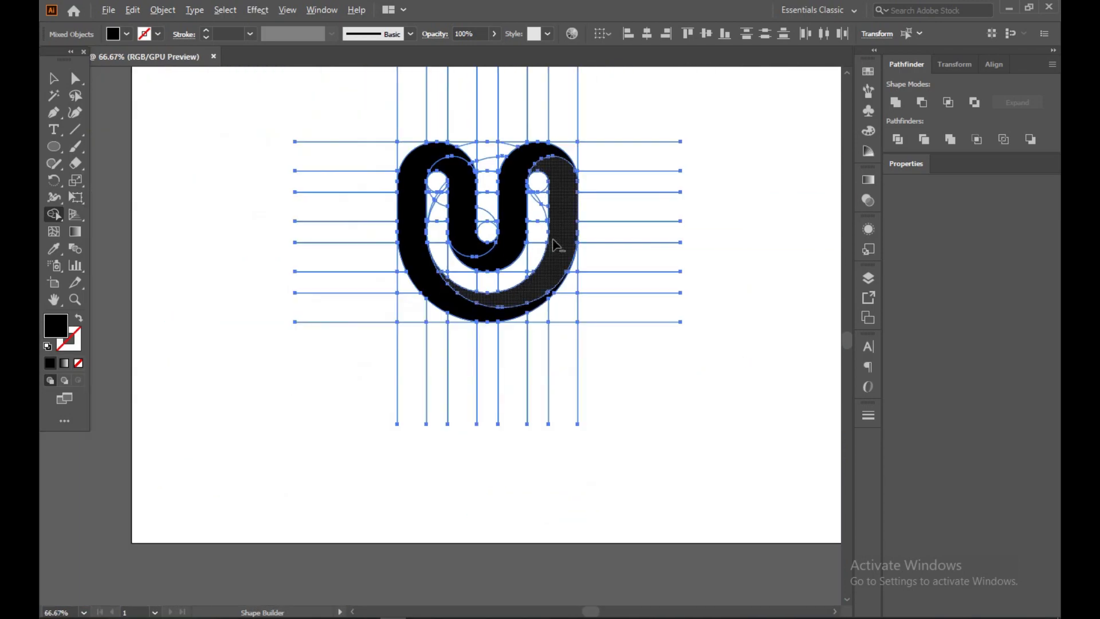
{"action": "scroll", "coordinate": [572, 246], "scroll_direction": "up", "scroll_amount": 3}
{"action": "scroll", "coordinate": [562, 233], "scroll_direction": "up", "scroll_amount": 1}
{"action": "scroll", "coordinate": [564, 233], "scroll_direction": "down", "scroll_amount": 1}
{"action": "scroll", "coordinate": [579, 250], "scroll_direction": "down", "scroll_amount": 1}
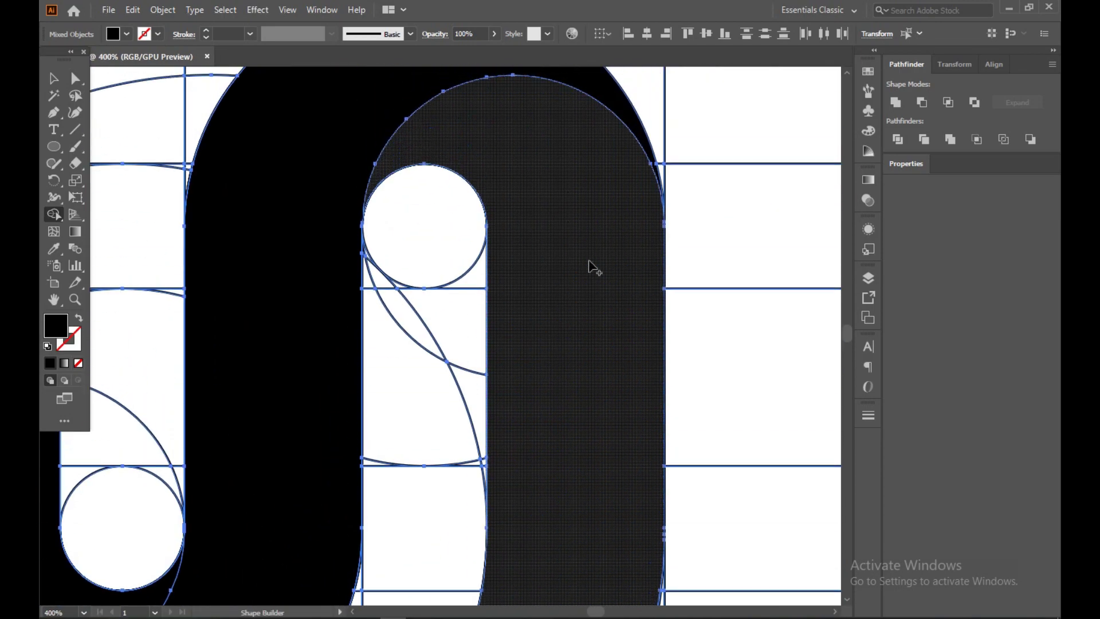
{"action": "scroll", "coordinate": [593, 287], "scroll_direction": "down", "scroll_amount": 3}
{"action": "scroll", "coordinate": [458, 375], "scroll_direction": "up", "scroll_amount": 2}
{"action": "scroll", "coordinate": [453, 183], "scroll_direction": "up", "scroll_amount": 4}
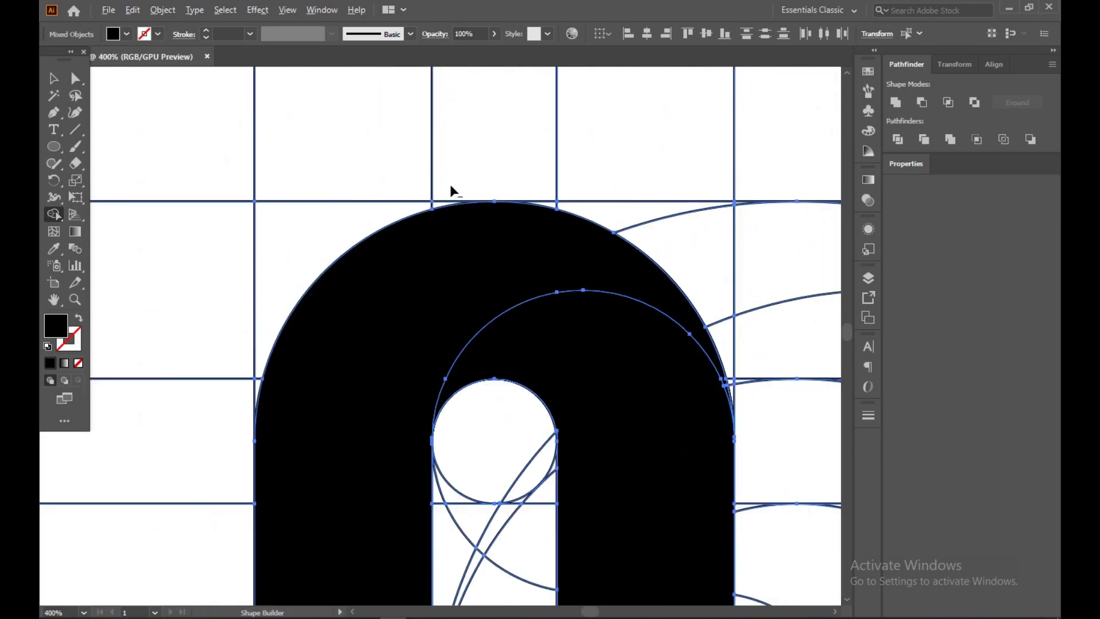
{"action": "scroll", "coordinate": [612, 465], "scroll_direction": "down", "scroll_amount": 4}
{"action": "scroll", "coordinate": [638, 527], "scroll_direction": "up", "scroll_amount": 1}
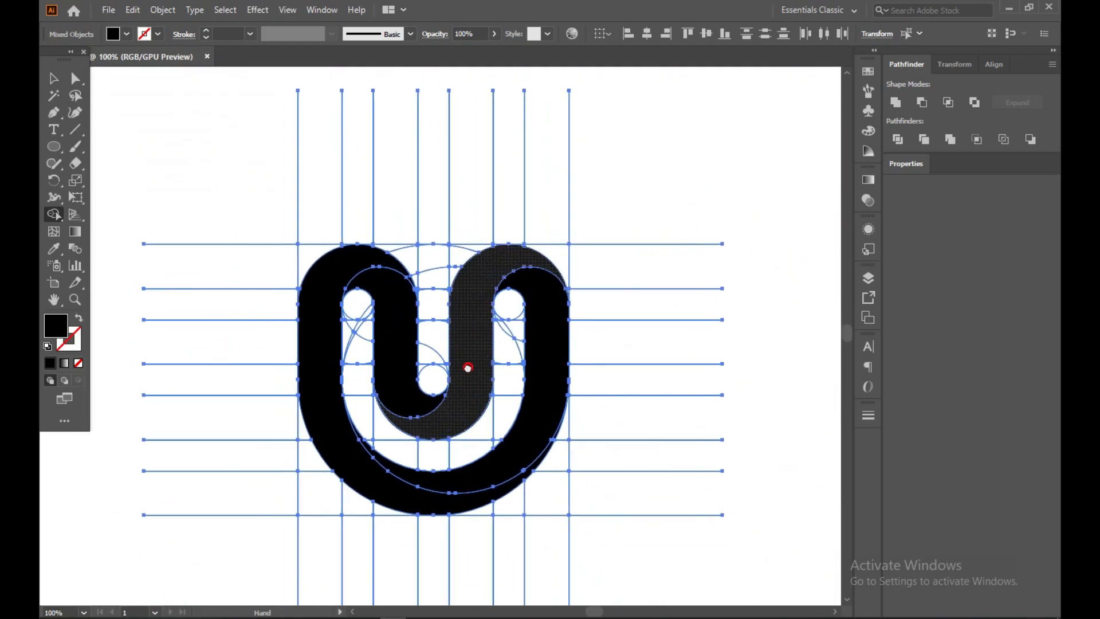
{"action": "scroll", "coordinate": [553, 453], "scroll_direction": "up", "scroll_amount": 4}
{"action": "scroll", "coordinate": [645, 283], "scroll_direction": "up", "scroll_amount": 2}
{"action": "scroll", "coordinate": [655, 311], "scroll_direction": "up", "scroll_amount": 2}
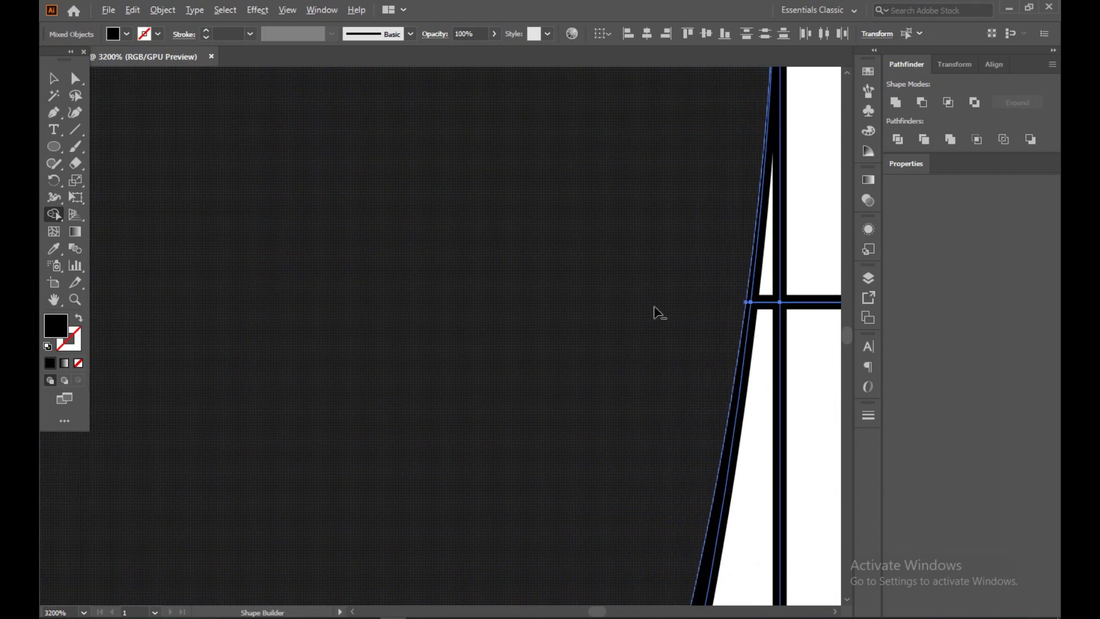
{"action": "scroll", "coordinate": [655, 311], "scroll_direction": "down", "scroll_amount": 6}
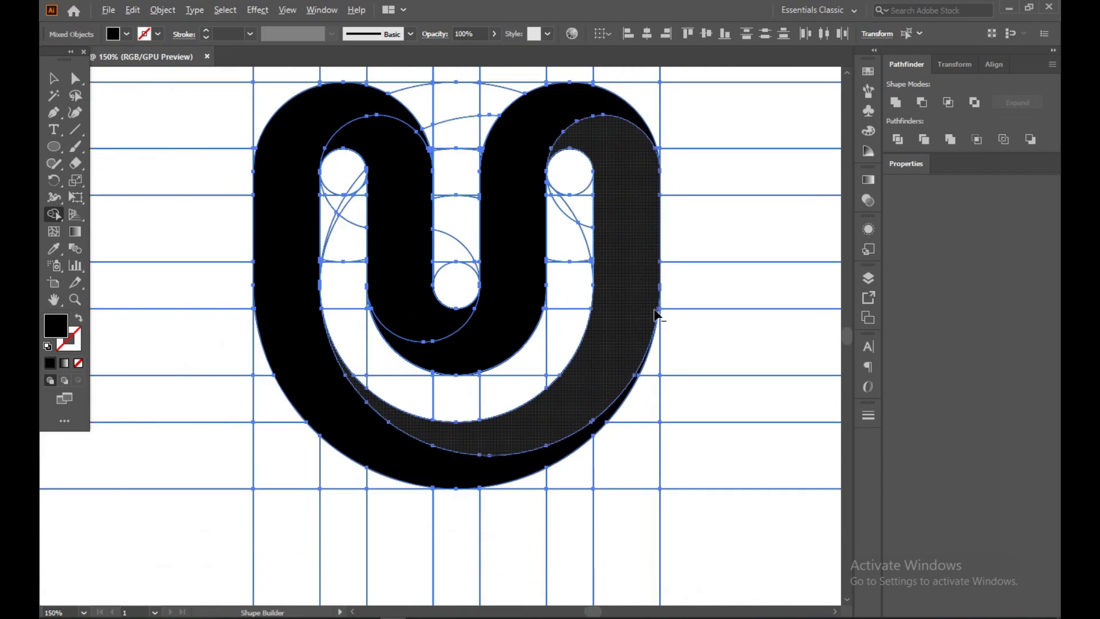
Step: Ungroup the logo, then reselect and regroup its pieces and zoom in
{"action": "left_click", "coordinate": [54, 79]}
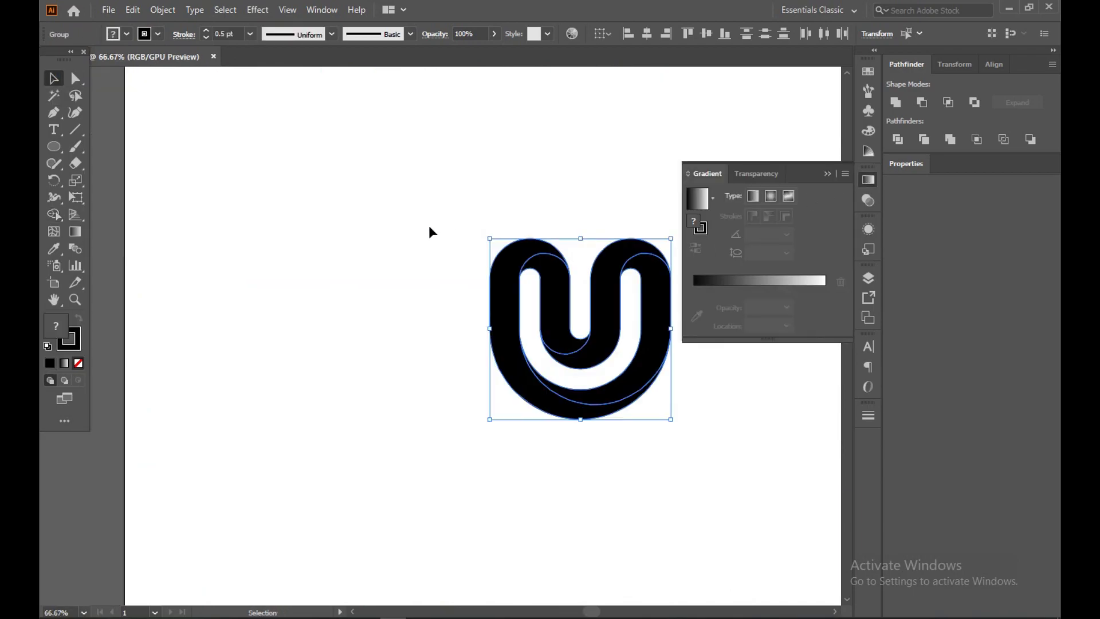
{"action": "right_click", "coordinate": [405, 283]}
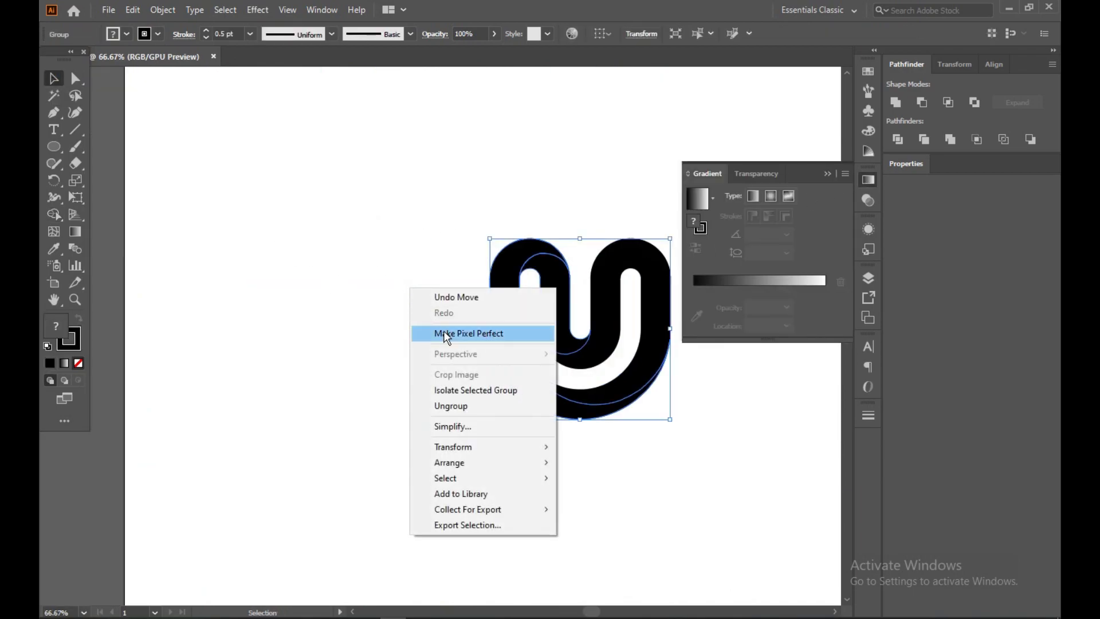
{"action": "left_click", "coordinate": [435, 370]}
{"action": "left_click", "coordinate": [525, 328]}
{"action": "left_click_drag", "start_coordinate": [436, 200], "coordinate": [553, 395]}
{"action": "right_click", "coordinate": [552, 388]}
{"action": "left_click", "coordinate": [581, 264]}
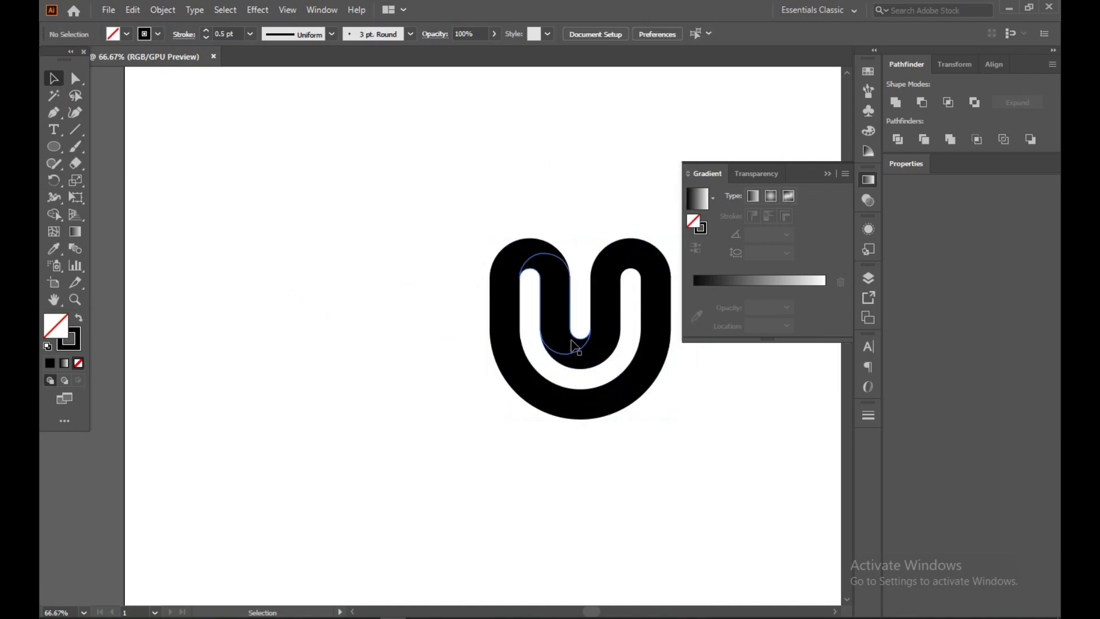
{"action": "left_click", "coordinate": [534, 338]}
{"action": "key", "text": "ctrl+1"}
{"action": "scroll", "coordinate": [640, 358], "scroll_direction": "up", "scroll_amount": 3}
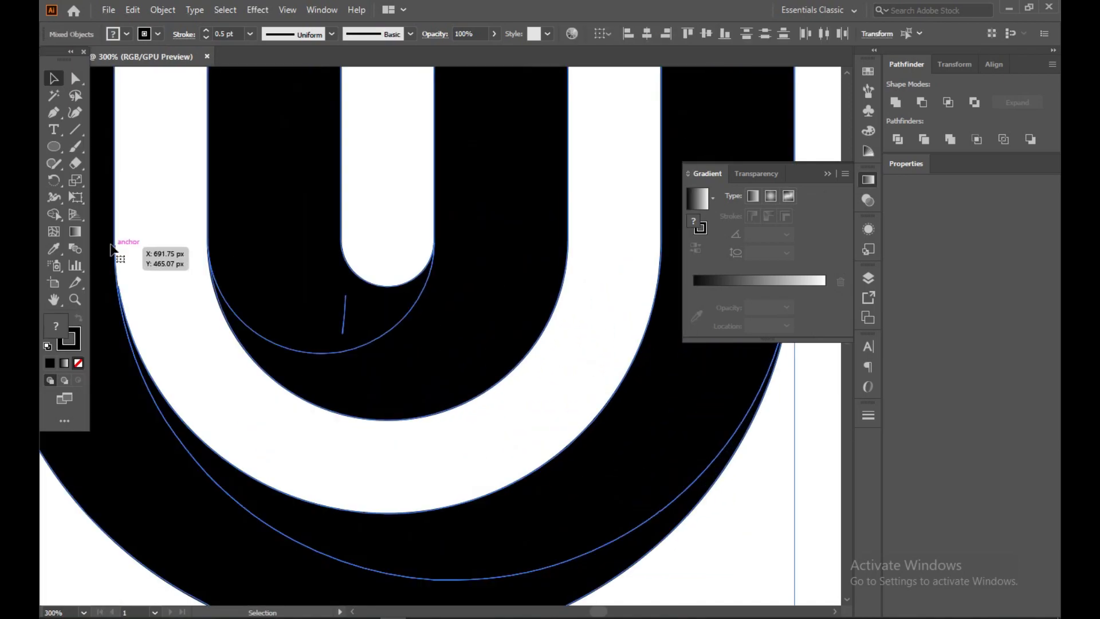
Step: With Shape Builder and black fill, merge the inner loop's left section, then select the U
{"action": "left_click", "coordinate": [53, 216]}
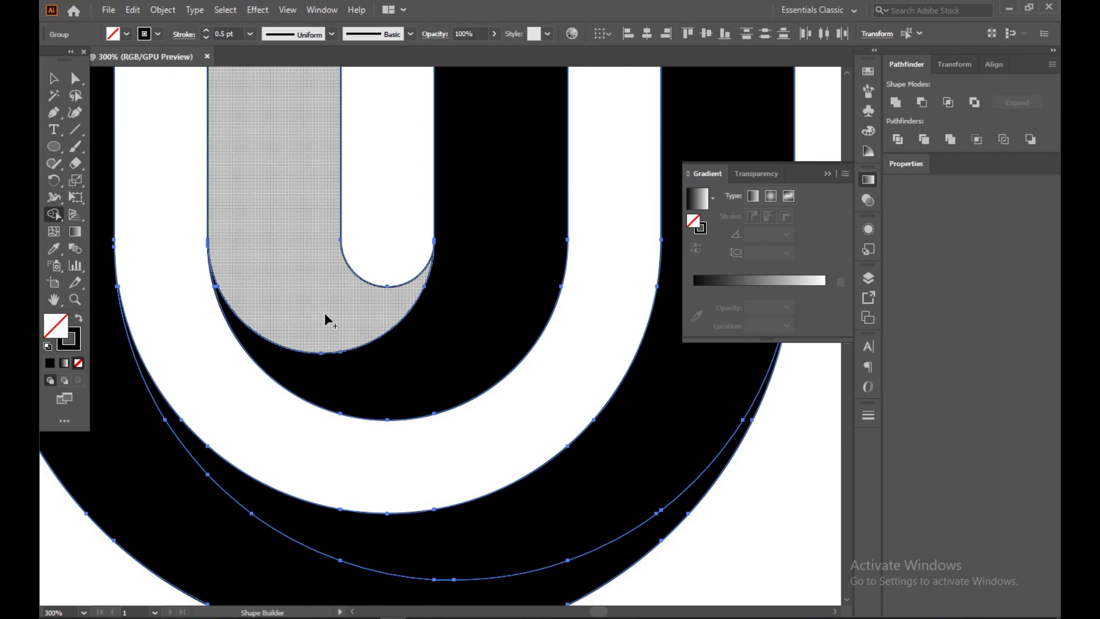
{"action": "key", "text": "shift+x"}
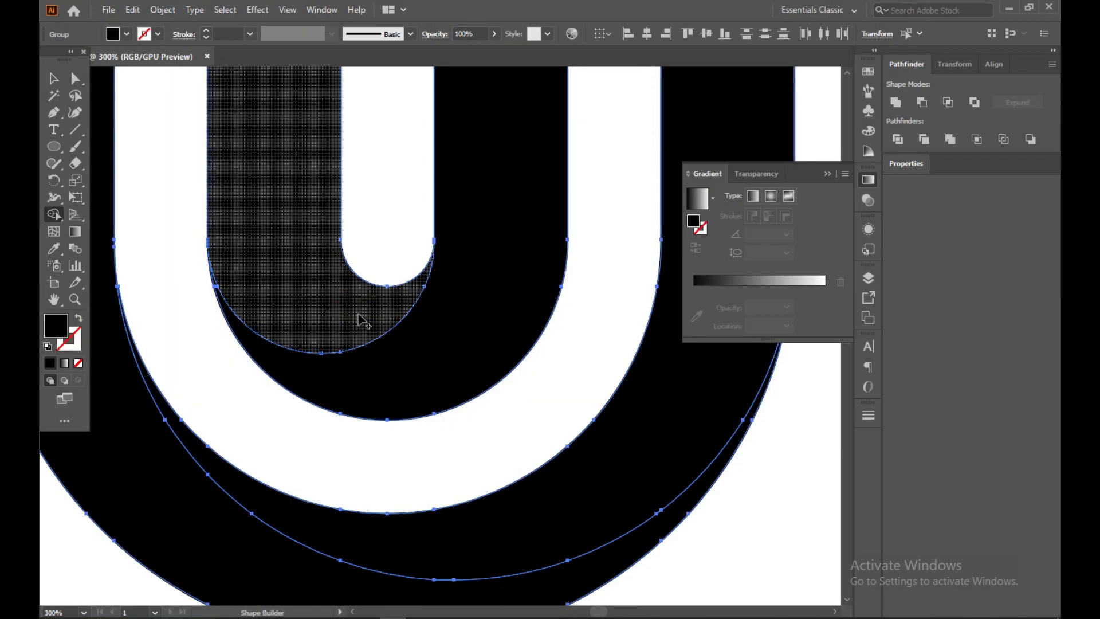
{"action": "scroll", "coordinate": [361, 317], "scroll_direction": "down", "scroll_amount": 4}
{"action": "left_click", "coordinate": [361, 317]}
{"action": "key", "text": "v"}
{"action": "left_click", "coordinate": [253, 224]}
Step: Give the outer U loop a linear gradient from yellow to orange-red
{"action": "right_click", "coordinate": [403, 344]}
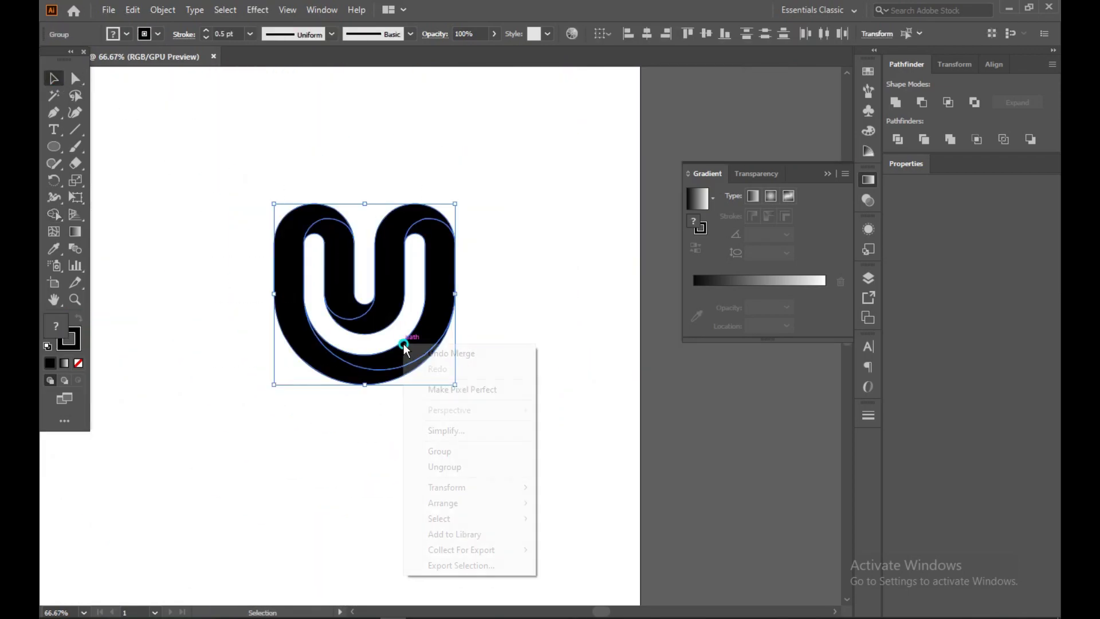
{"action": "left_click", "coordinate": [455, 451]}
{"action": "double_click", "coordinate": [347, 381]}
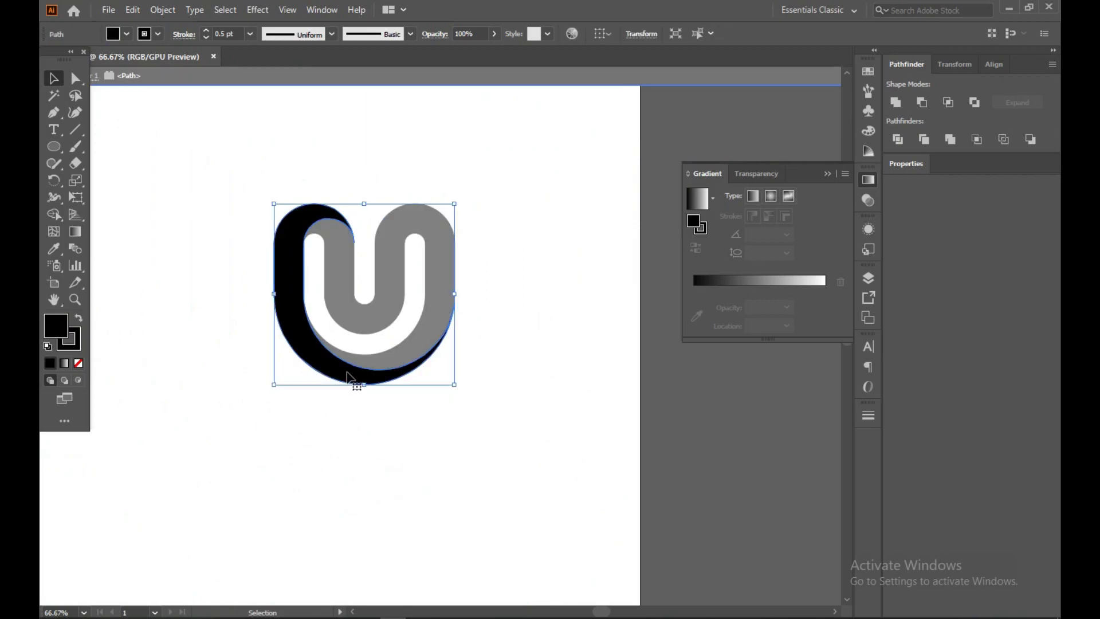
{"action": "left_click", "coordinate": [752, 196]}
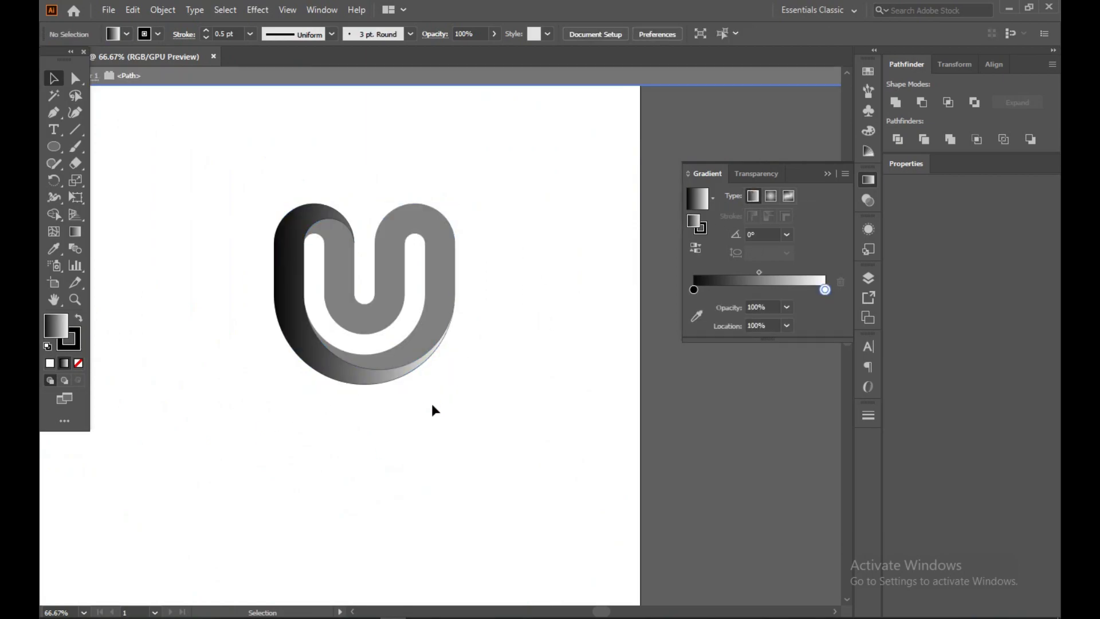
{"action": "double_click", "coordinate": [517, 318]}
{"action": "left_click", "coordinate": [309, 366]}
{"action": "double_click", "coordinate": [693, 306]}
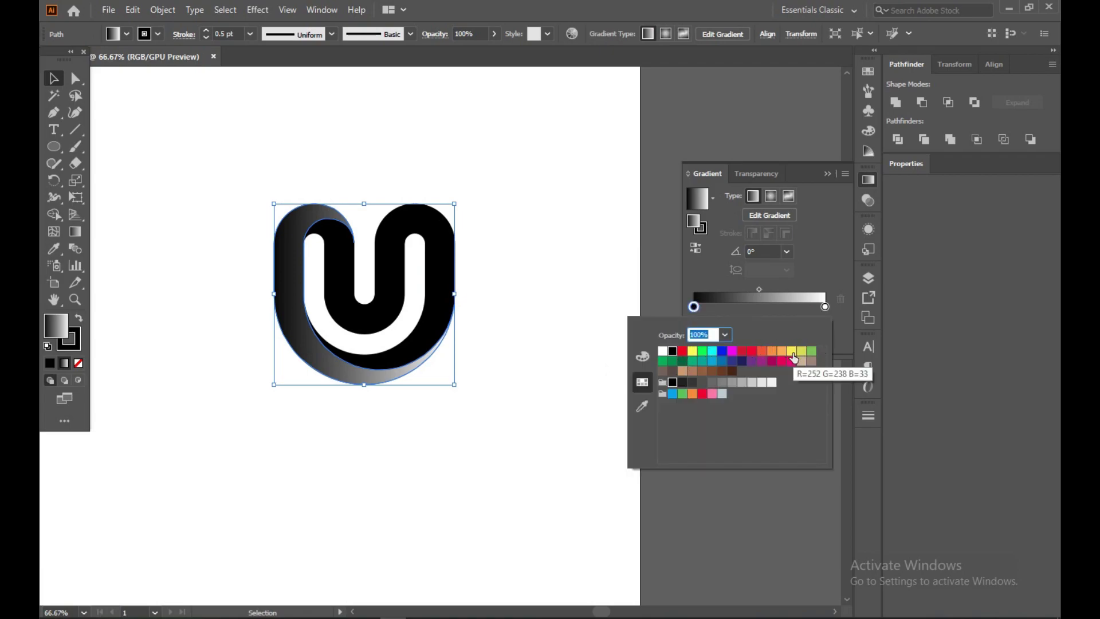
{"action": "left_click", "coordinate": [791, 351]}
{"action": "double_click", "coordinate": [825, 306]}
{"action": "left_click", "coordinate": [762, 351]}
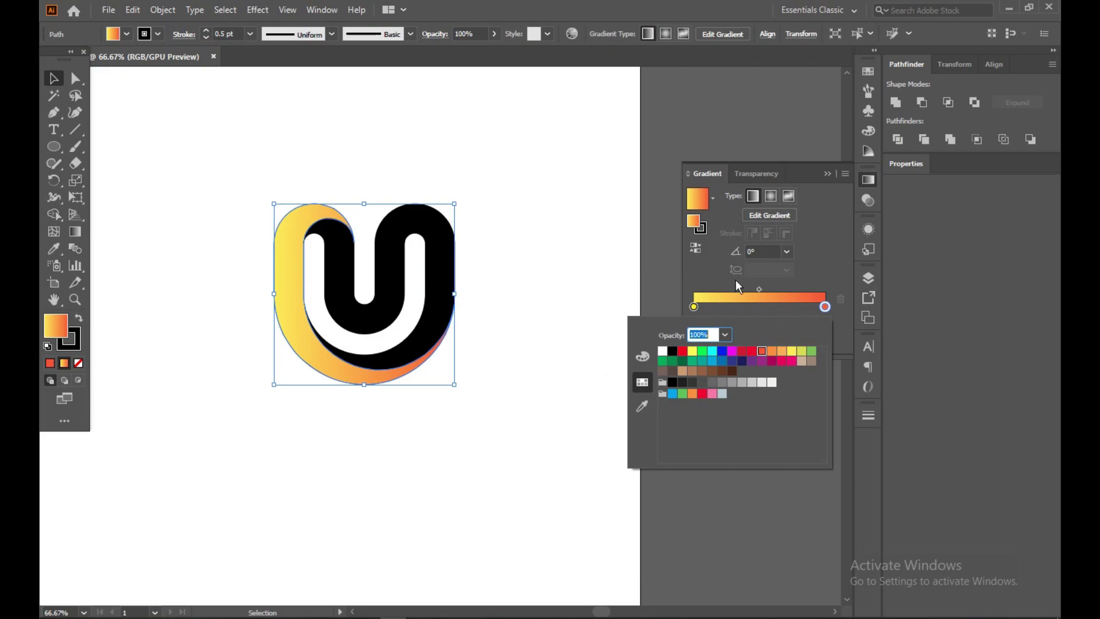
{"action": "key", "text": "Escape"}
Step: Give the lower inner loop a linear gradient from red to magenta
{"action": "left_click", "coordinate": [375, 367]}
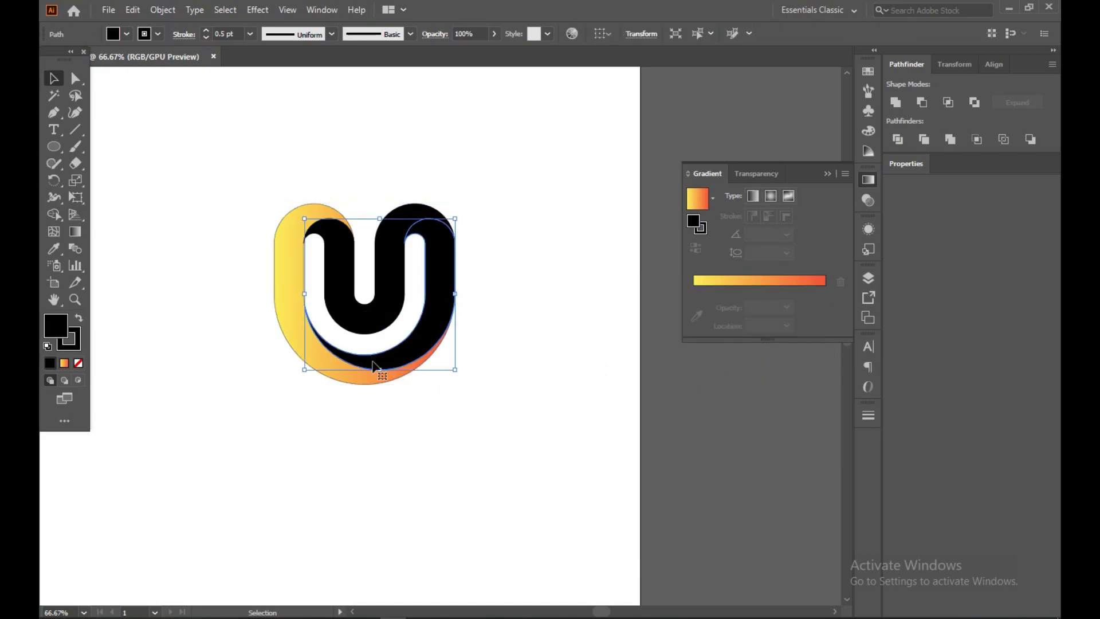
{"action": "left_click", "coordinate": [753, 196]}
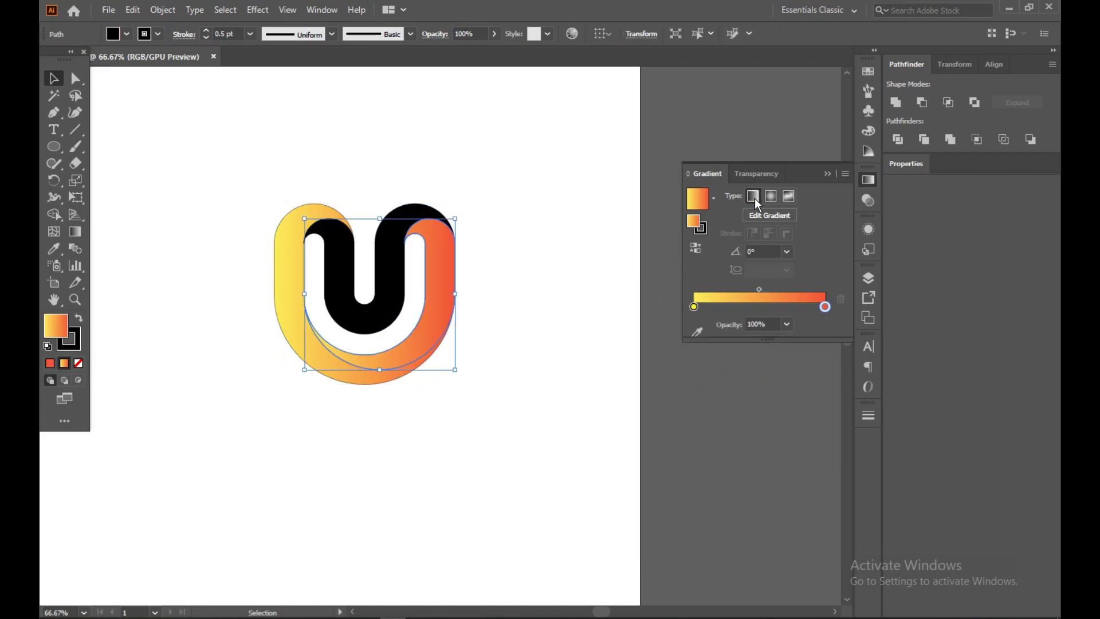
{"action": "double_click", "coordinate": [694, 307]}
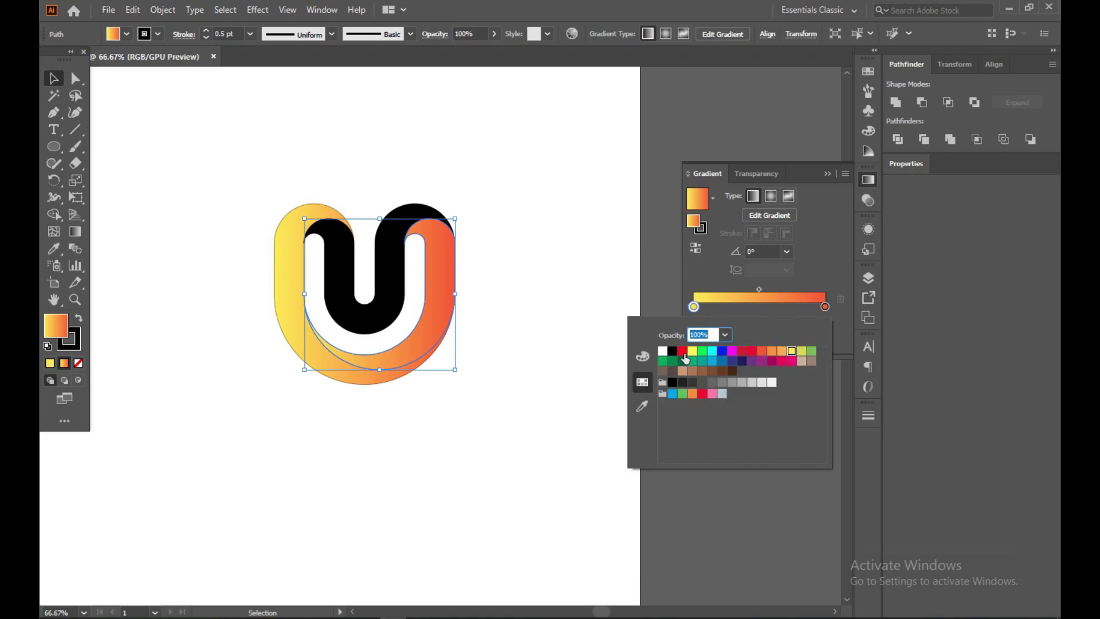
{"action": "left_click", "coordinate": [682, 352]}
{"action": "left_click", "coordinate": [732, 352]}
{"action": "left_click", "coordinate": [681, 352]}
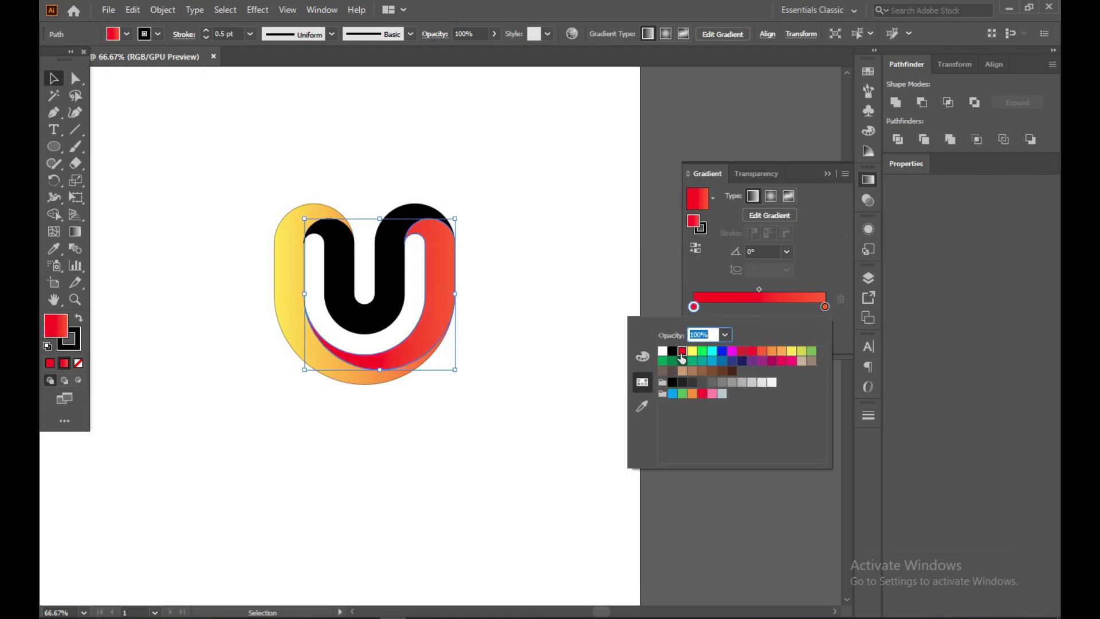
{"action": "double_click", "coordinate": [825, 307]}
{"action": "left_click", "coordinate": [732, 352]}
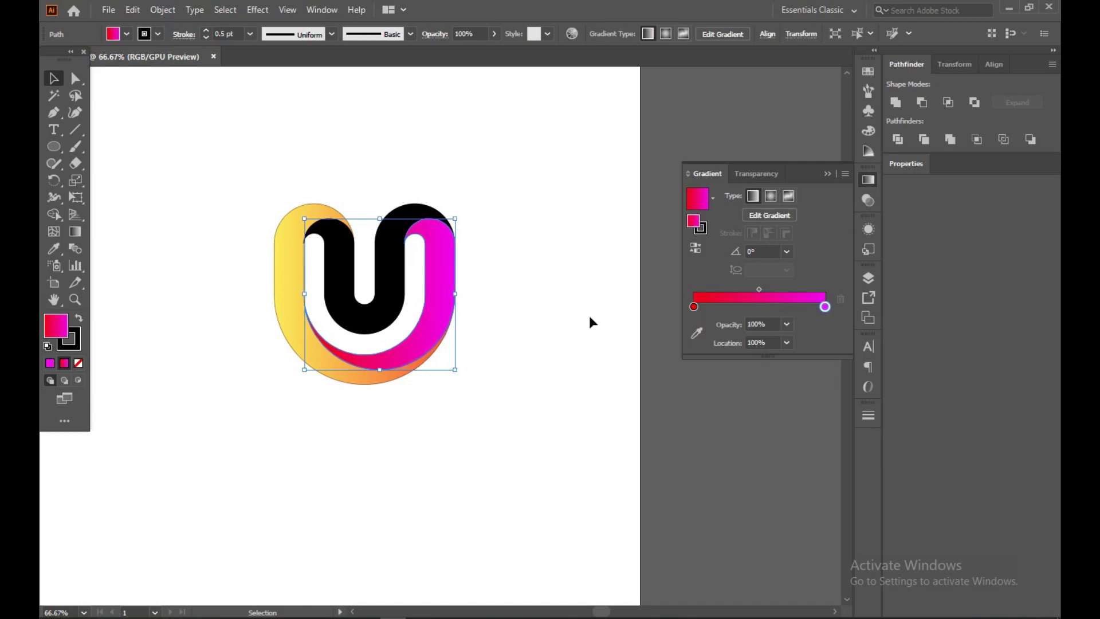
Step: Give the middle piece a linear gradient from cyan to blue
{"action": "left_click", "coordinate": [416, 298]}
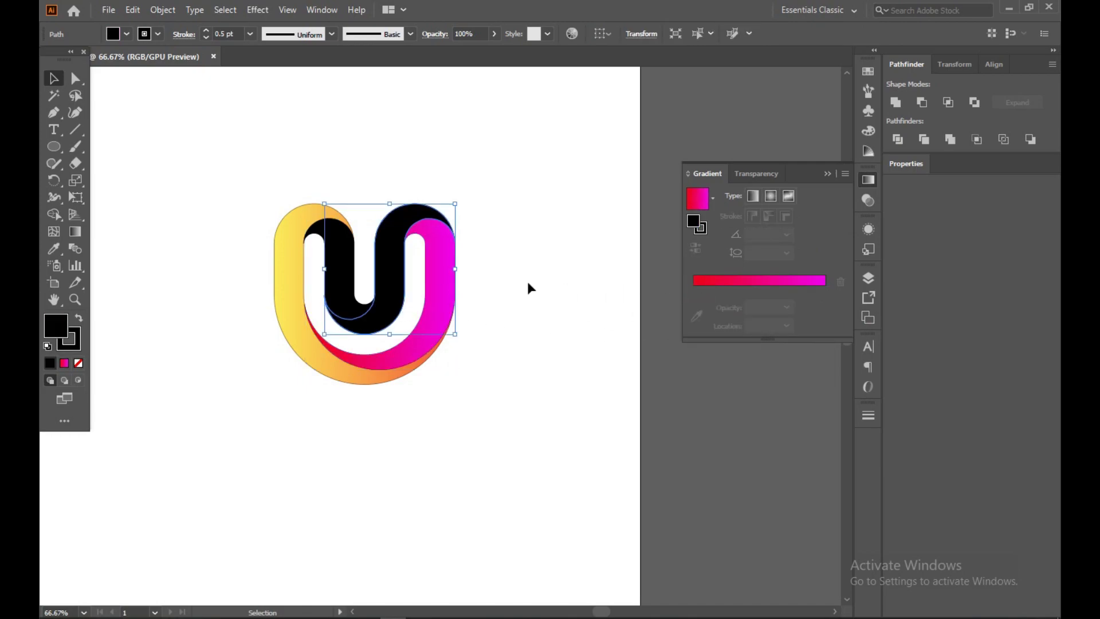
{"action": "left_click", "coordinate": [753, 196]}
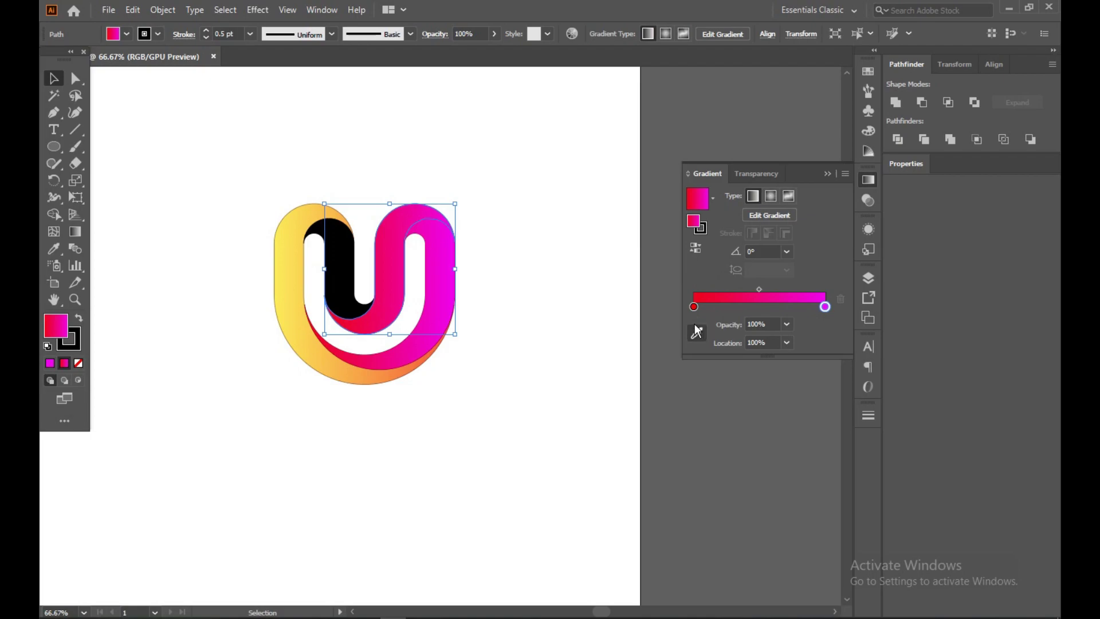
{"action": "double_click", "coordinate": [694, 307]}
{"action": "left_click", "coordinate": [712, 351]}
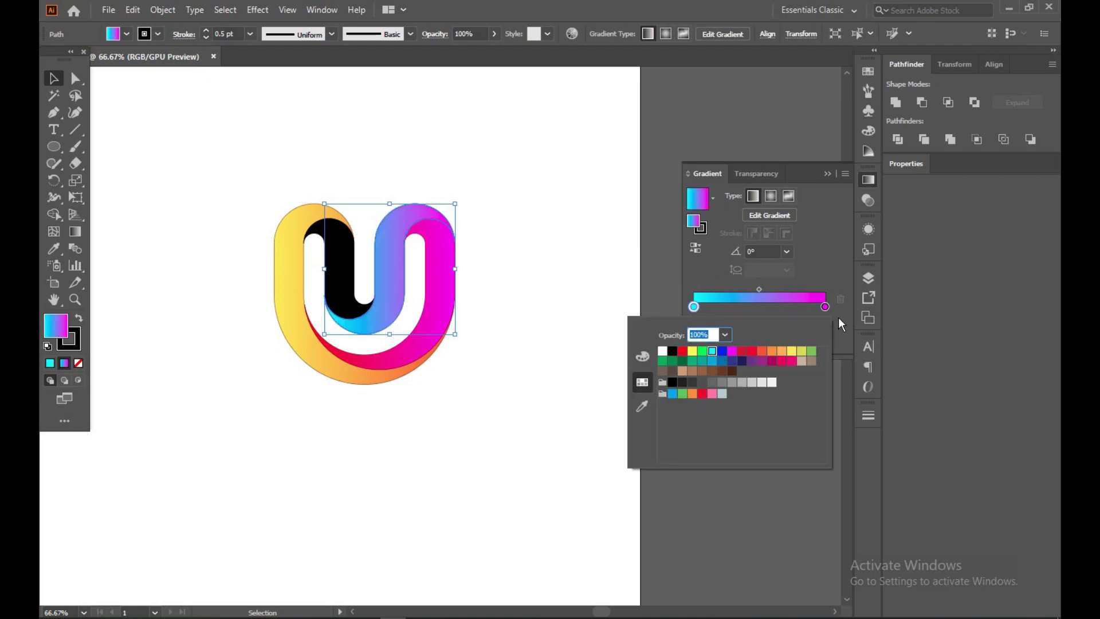
{"action": "left_click", "coordinate": [825, 307]}
{"action": "double_click", "coordinate": [825, 307]}
{"action": "left_click", "coordinate": [721, 350]}
{"action": "left_click", "coordinate": [586, 285]}
Step: Give the inner loop's left arm a linear gradient from green to brighter green
{"action": "left_click", "coordinate": [348, 281]}
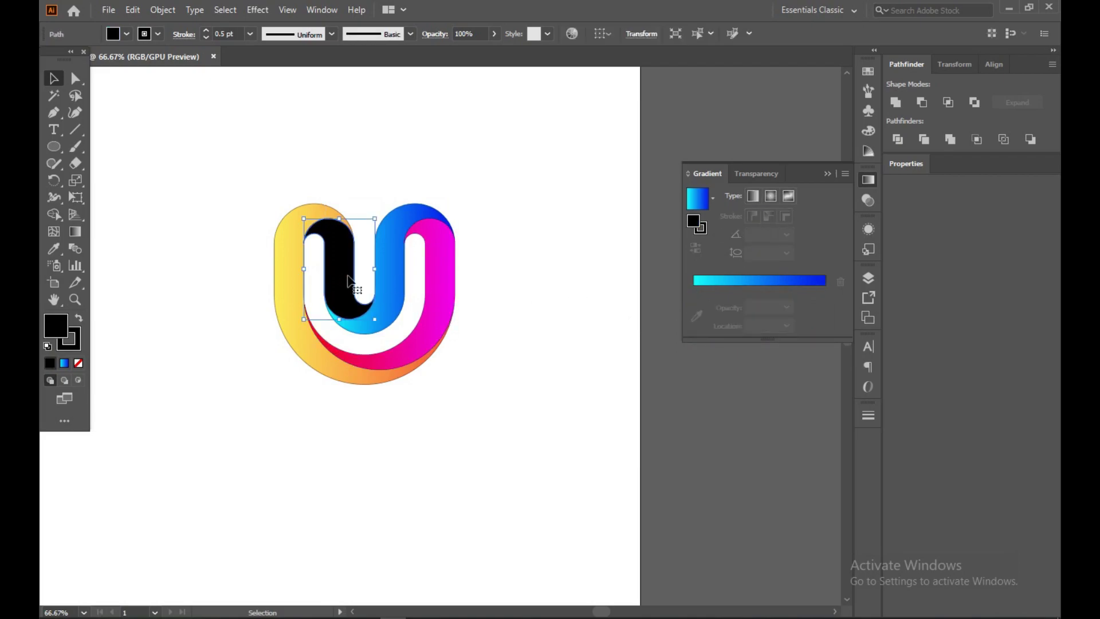
{"action": "left_click", "coordinate": [754, 196]}
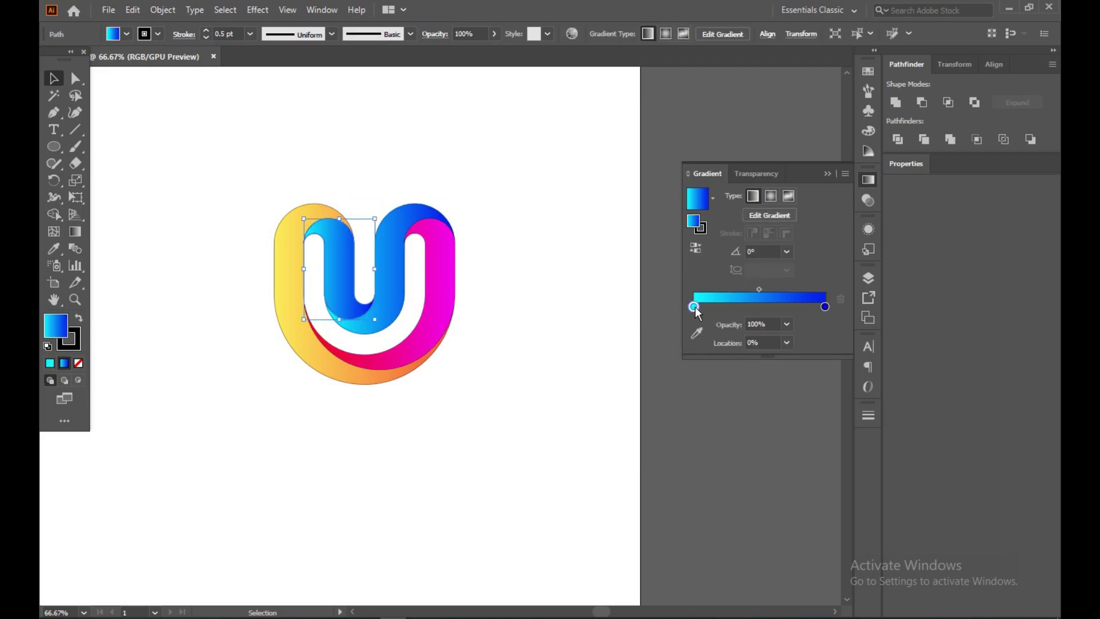
{"action": "double_click", "coordinate": [694, 306]}
{"action": "left_click", "coordinate": [702, 351]}
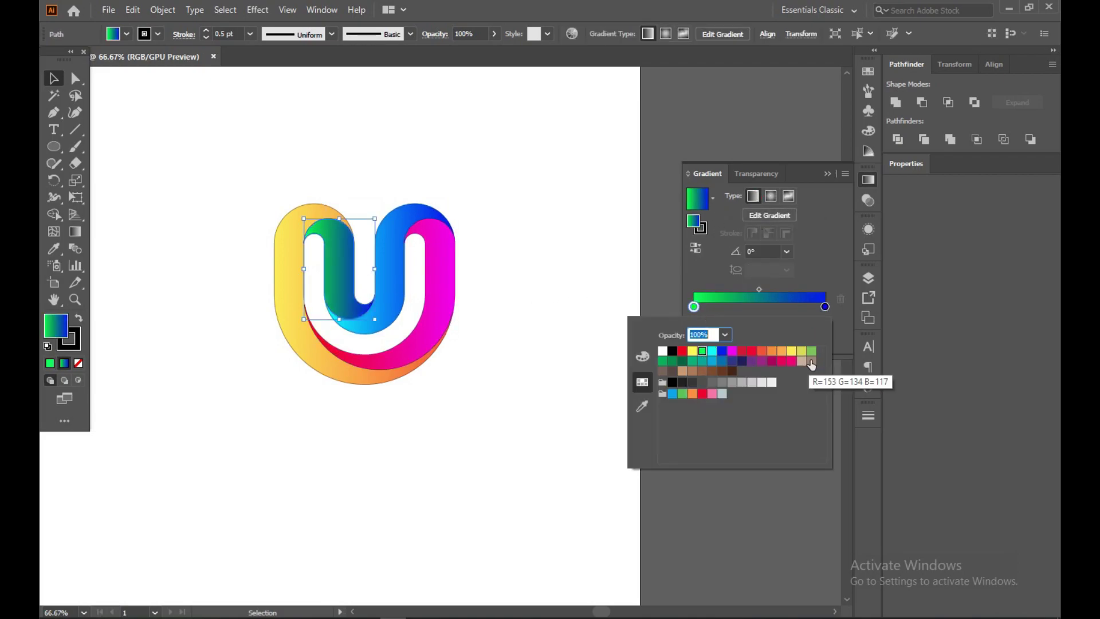
{"action": "double_click", "coordinate": [825, 307]}
{"action": "left_click", "coordinate": [684, 362]}
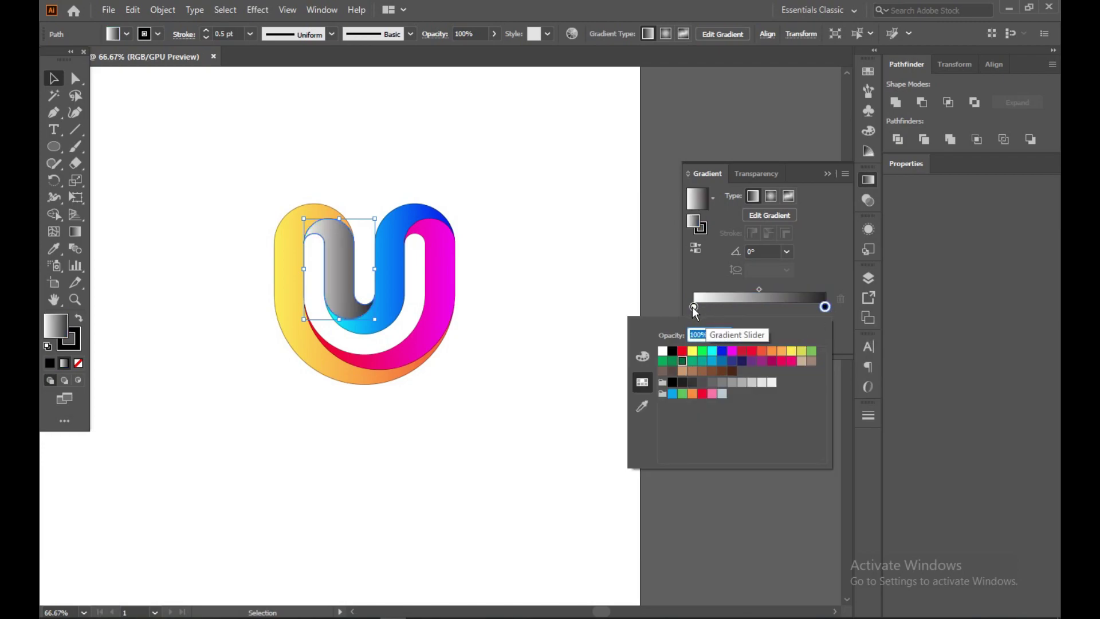
{"action": "double_click", "coordinate": [694, 306]}
{"action": "left_click", "coordinate": [702, 351]}
{"action": "double_click", "coordinate": [825, 307]}
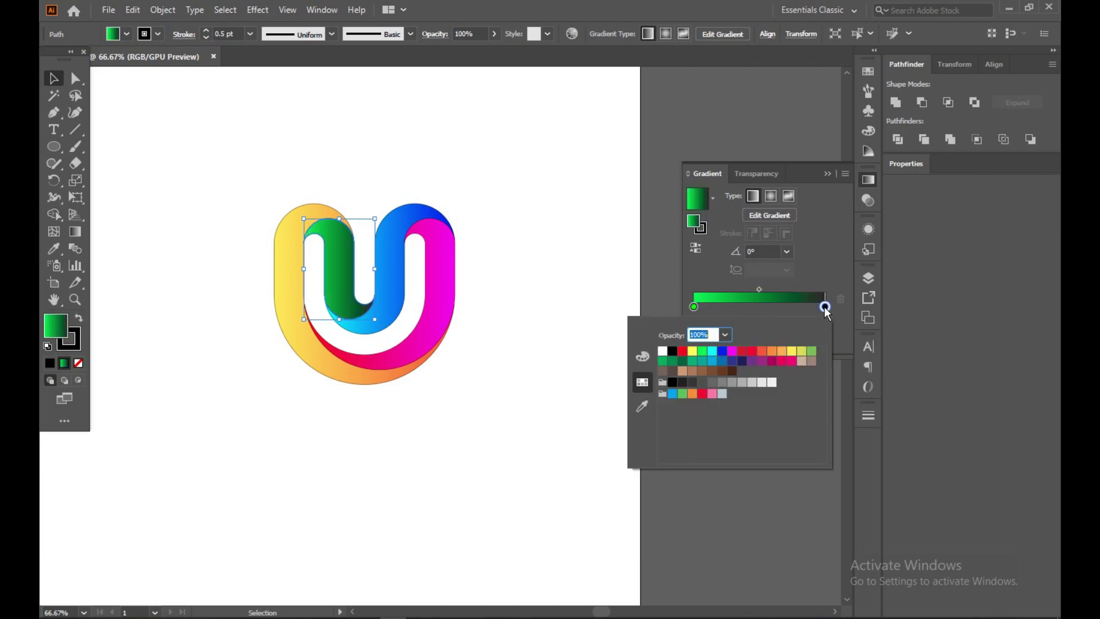
{"action": "left_click", "coordinate": [686, 362]}
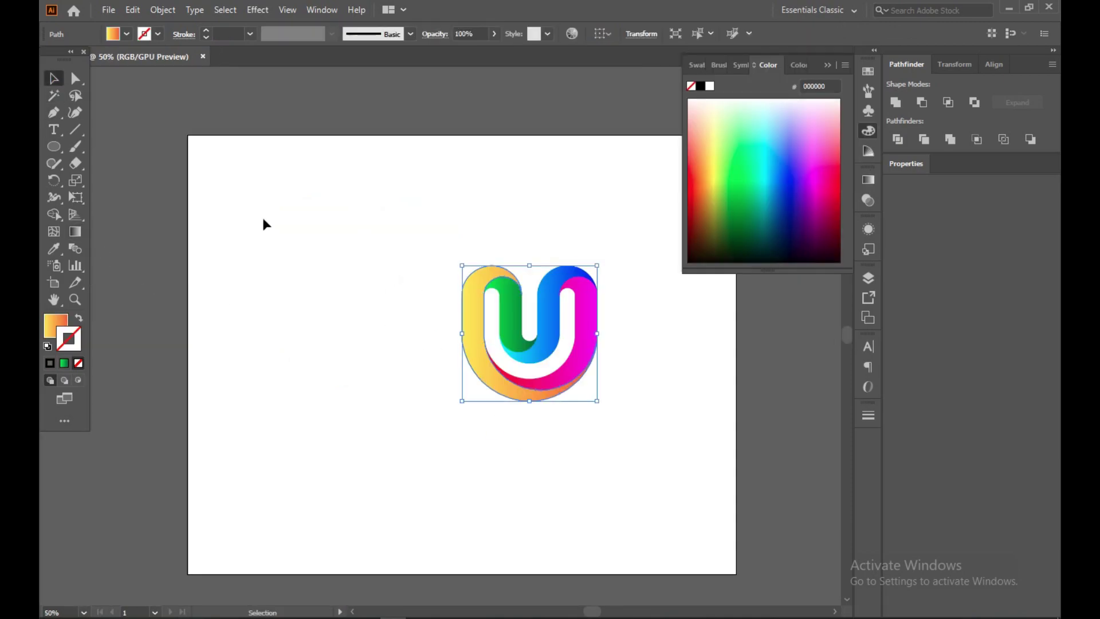
Step: Redraw the outer yellow-orange loop's gradient diagonally from top-left to bottom-right
{"action": "left_click", "coordinate": [477, 342]}
{"action": "key", "text": "g"}
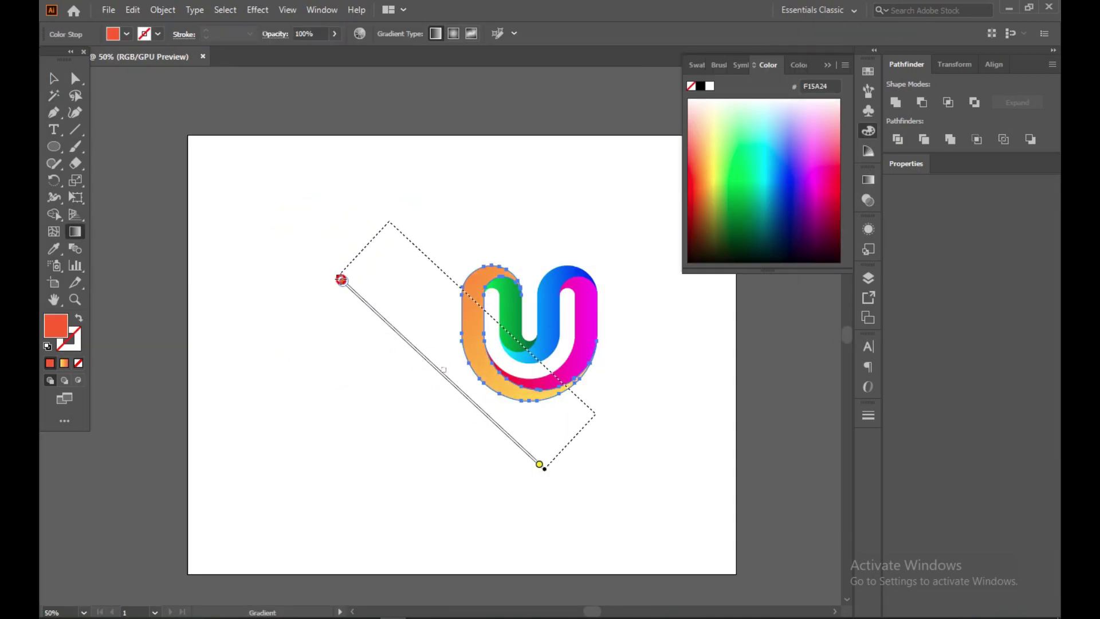
{"action": "left_click_drag", "start_coordinate": [540, 464], "coordinate": [280, 223]}
{"action": "left_click_drag", "start_coordinate": [403, 184], "coordinate": [474, 437]}
{"action": "left_click_drag", "start_coordinate": [454, 221], "coordinate": [560, 393]}
{"action": "key", "text": "v"}
{"action": "left_click", "coordinate": [617, 400]}
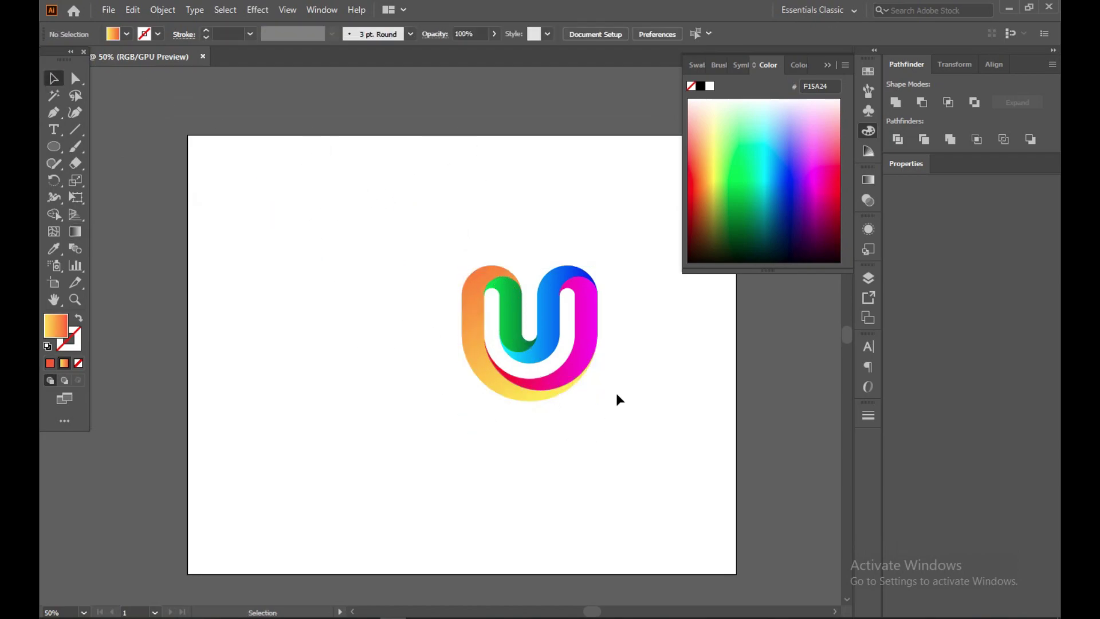
{"action": "left_click", "coordinate": [592, 355]}
{"action": "key", "text": "g"}
{"action": "left_click_drag", "start_coordinate": [343, 189], "coordinate": [612, 552]}
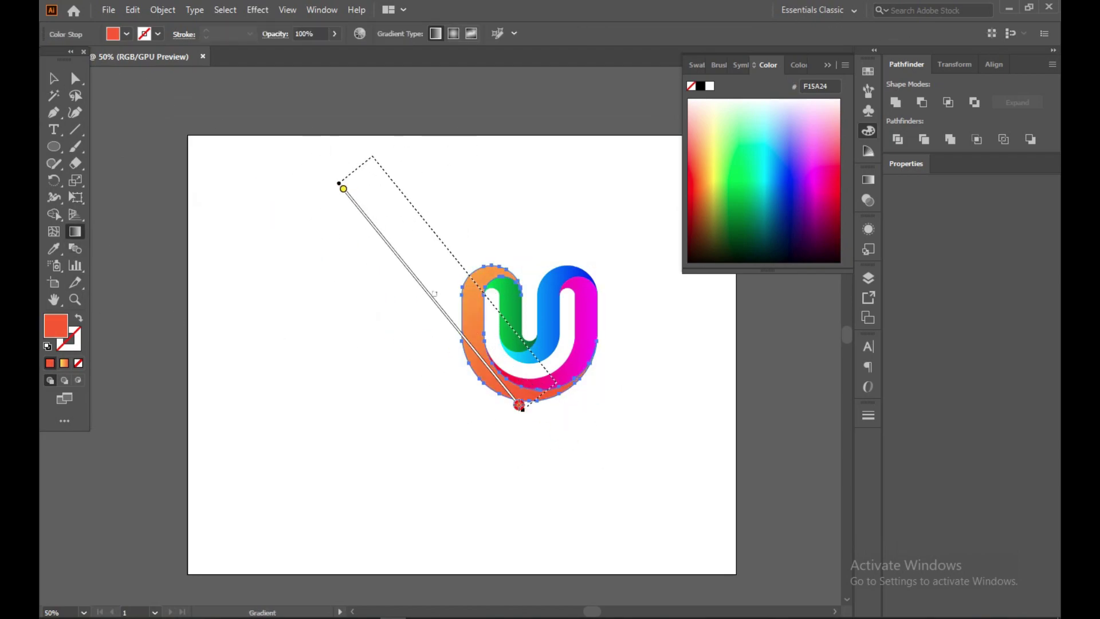
Step: Angle the magenta inner loop's gradient diagonally toward the lower left
{"action": "key", "text": "v"}
{"action": "left_click", "coordinate": [274, 254]}
{"action": "left_click", "coordinate": [584, 321]}
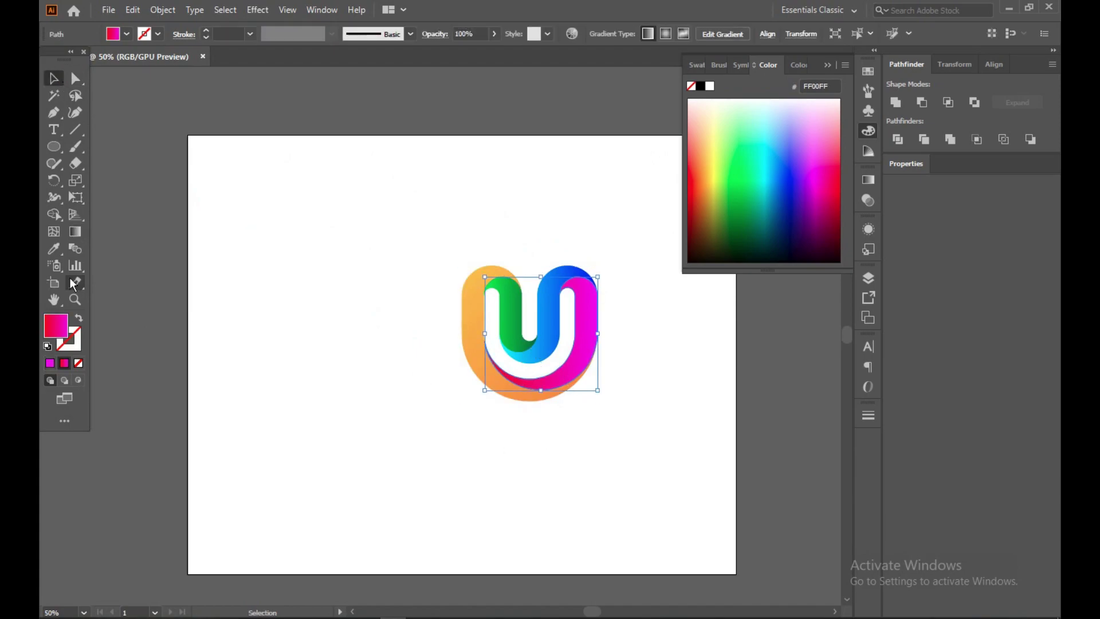
{"action": "key", "text": "g"}
{"action": "left_click_drag", "start_coordinate": [622, 167], "coordinate": [470, 363]}
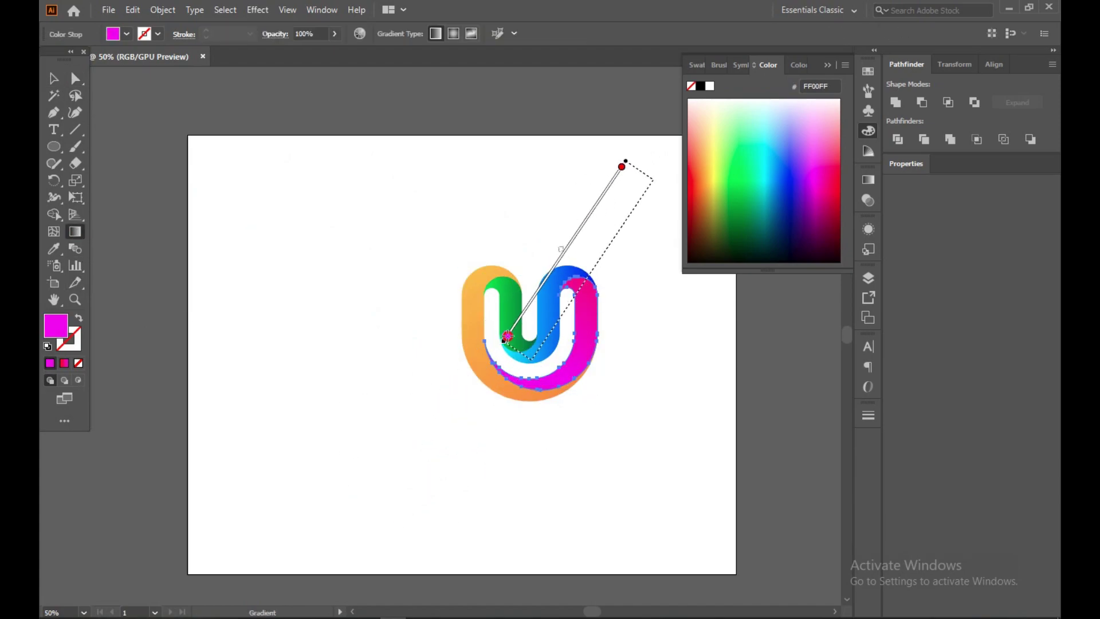
Step: Draw a diagonal gradient across the blue loop
{"action": "key", "text": "v"}
{"action": "left_click", "coordinate": [553, 319]}
{"action": "key", "text": "g"}
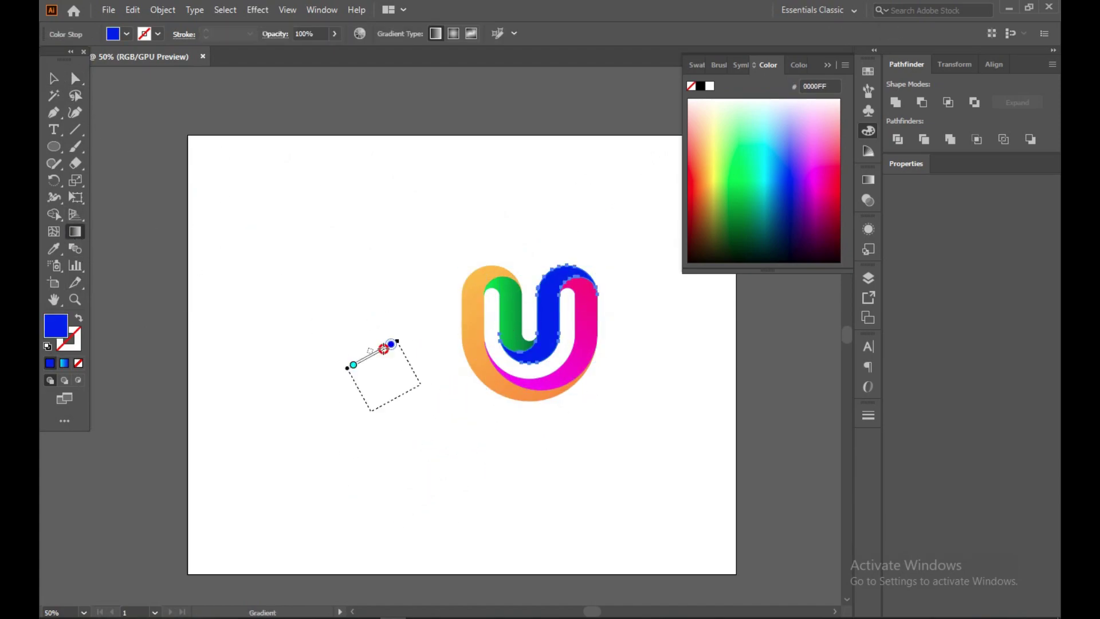
{"action": "mouse_move", "coordinate": [617, 159]}
{"action": "left_mouse_down"}
{"action": "mouse_move", "coordinate": [369, 392]}
{"action": "mouse_move", "coordinate": [358, 354]}
{"action": "mouse_move", "coordinate": [312, 327]}
{"action": "left_mouse_up"}
{"action": "mouse_move", "coordinate": [564, 182]}
{"action": "left_mouse_down"}
{"action": "mouse_move", "coordinate": [476, 388]}
{"action": "mouse_move", "coordinate": [447, 331]}
{"action": "left_mouse_up"}
Step: Run the green loop's gradient from above down to its bottom
{"action": "key", "text": "v"}
{"action": "left_click", "coordinate": [508, 315]}
{"action": "key", "text": "g"}
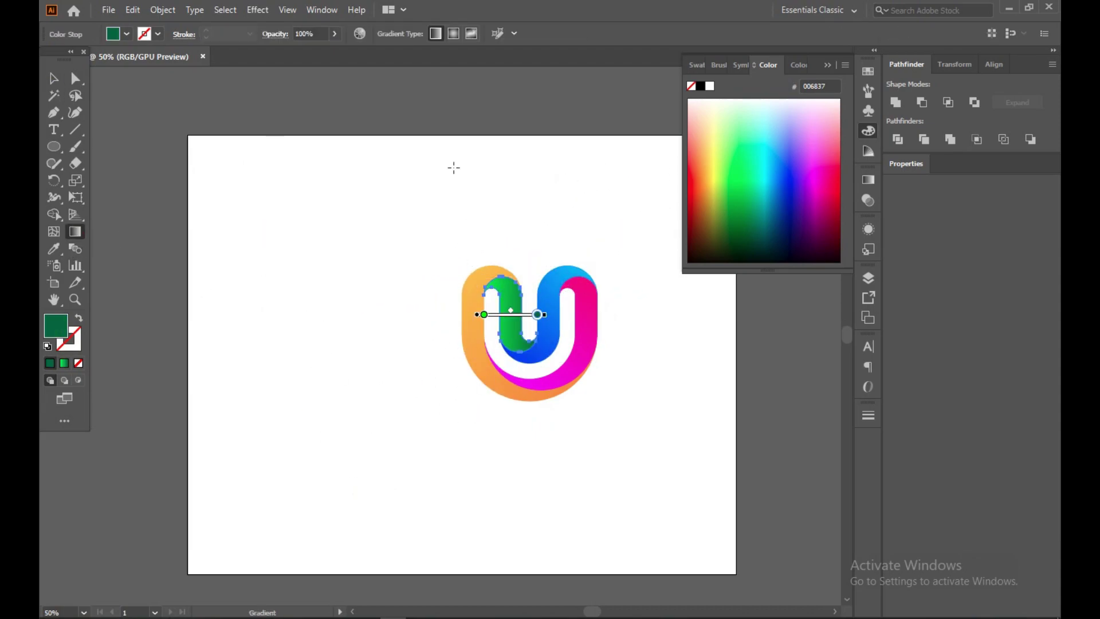
{"action": "mouse_move", "coordinate": [627, 466]}
{"action": "left_mouse_down"}
{"action": "mouse_move", "coordinate": [458, 141]}
{"action": "mouse_move", "coordinate": [523, 332]}
{"action": "mouse_move", "coordinate": [576, 370]}
{"action": "left_mouse_up"}
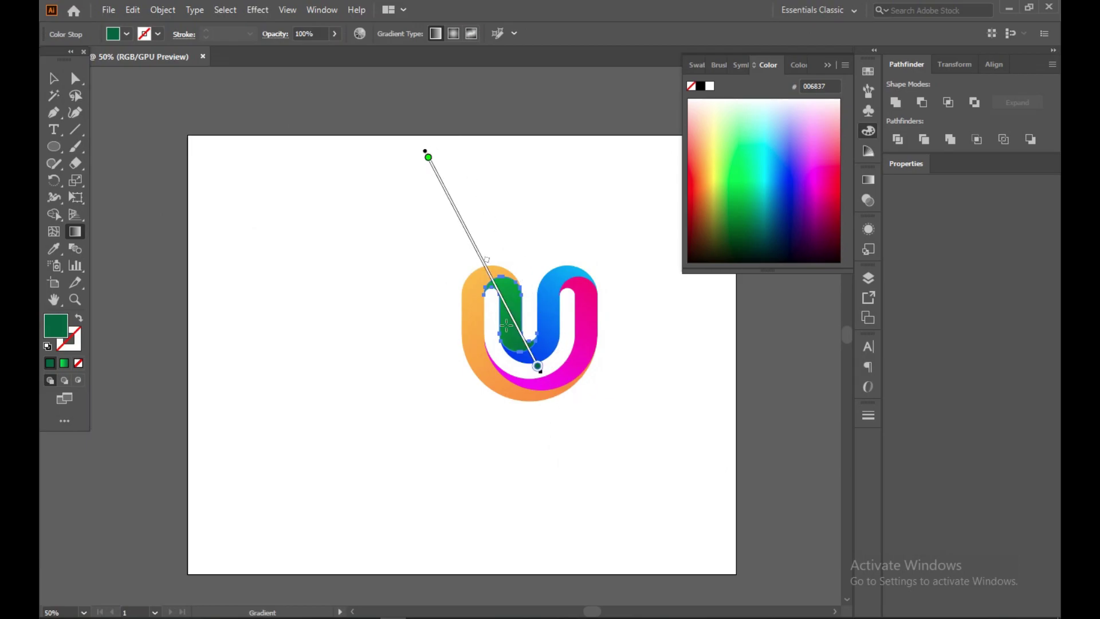
{"action": "left_click_drag", "start_coordinate": [356, 86], "coordinate": [771, 461]}
Step: Make the cyan-to-blue arch's gradient run vertically from top to bottom
{"action": "key", "text": "v"}
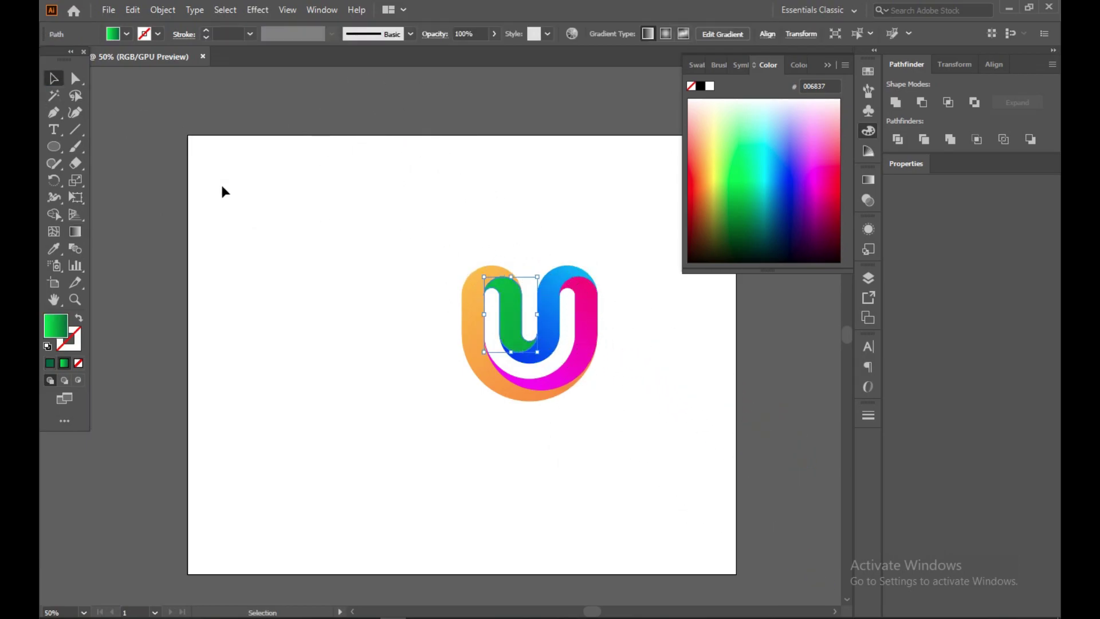
{"action": "left_click", "coordinate": [598, 299]}
{"action": "scroll", "coordinate": [663, 307], "scroll_direction": "up", "scroll_amount": 4}
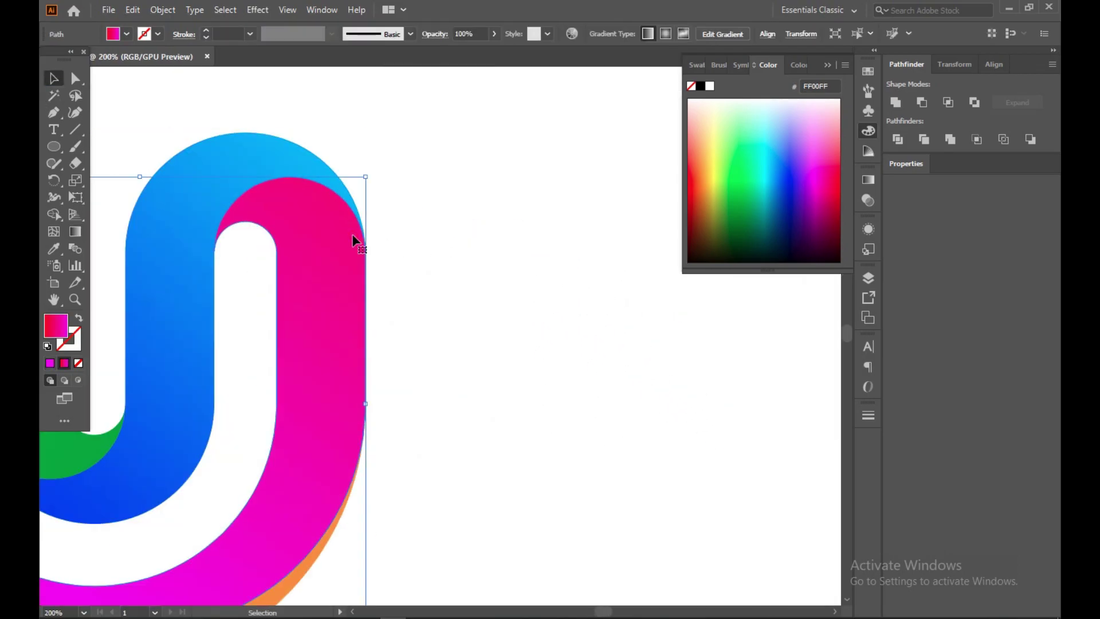
{"action": "scroll", "coordinate": [353, 240], "scroll_direction": "down", "scroll_amount": 3}
{"action": "key", "text": "g"}
{"action": "left_click_drag", "start_coordinate": [209, 358], "coordinate": [388, 147]}
{"action": "mouse_move", "coordinate": [474, 157]}
{"action": "left_mouse_down"}
{"action": "mouse_move", "coordinate": [818, 421]}
{"action": "mouse_move", "coordinate": [646, 273]}
{"action": "left_mouse_up"}
{"action": "left_click_drag", "start_coordinate": [200, 110], "coordinate": [180, 433]}
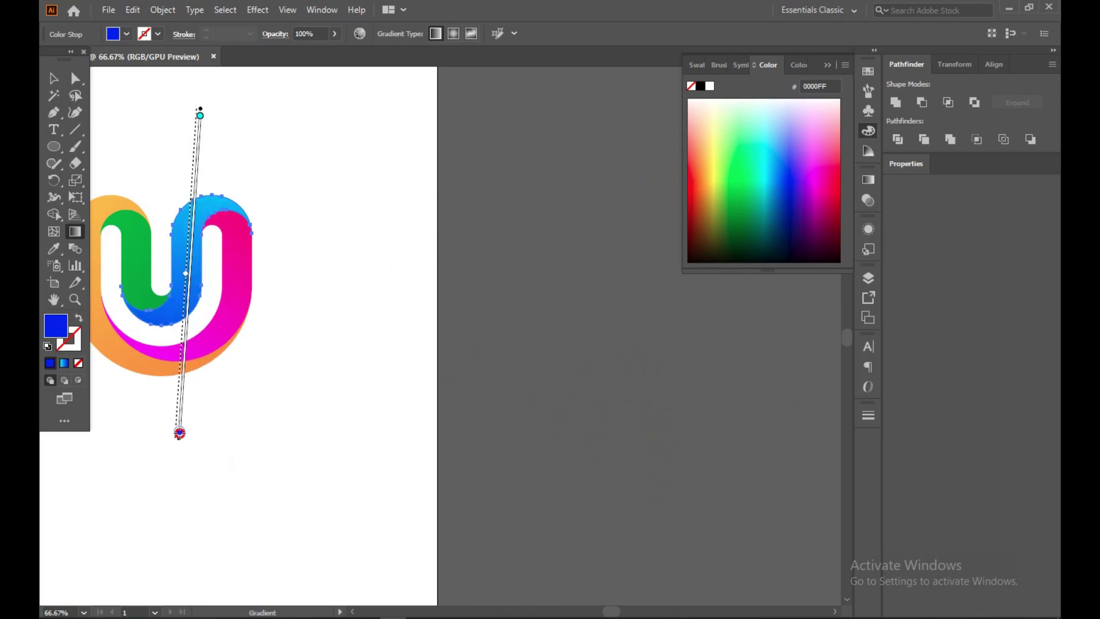
Step: Draw a diagonal gradient across the pink right-hand loop
{"action": "scroll", "coordinate": [517, 457], "scroll_direction": "left", "scroll_amount": 5}
{"action": "left_click", "coordinate": [60, 84]}
{"action": "left_click", "coordinate": [515, 314]}
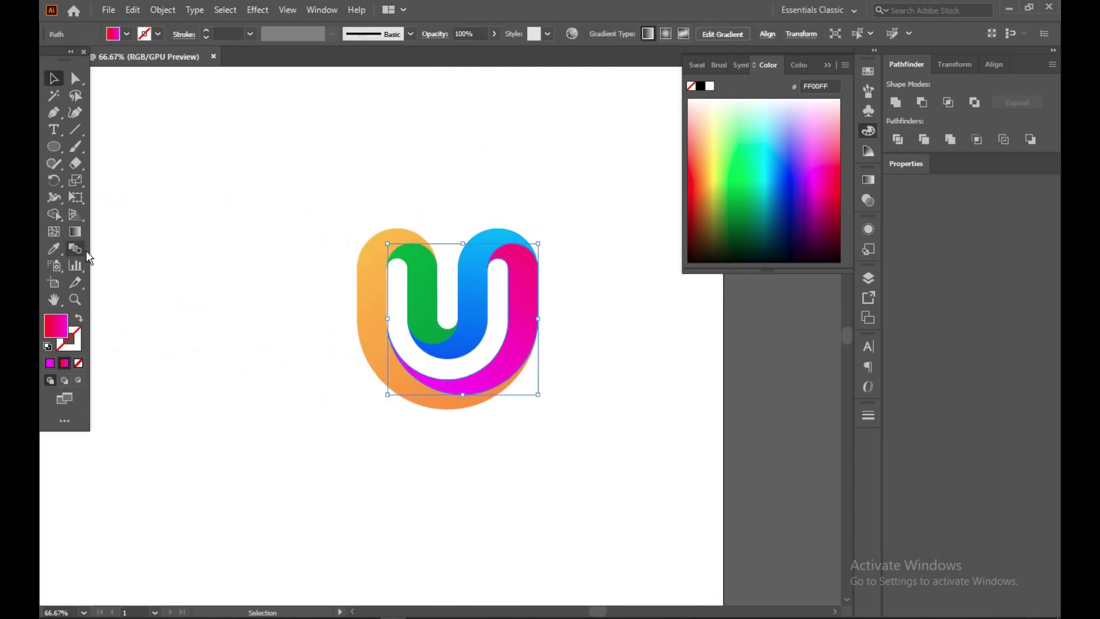
{"action": "left_click", "coordinate": [75, 231]}
{"action": "left_click_drag", "start_coordinate": [238, 501], "coordinate": [625, 209]}
Step: Run the orange outer band's gradient diagonally to the lower right, then zoom out
{"action": "key", "text": "v"}
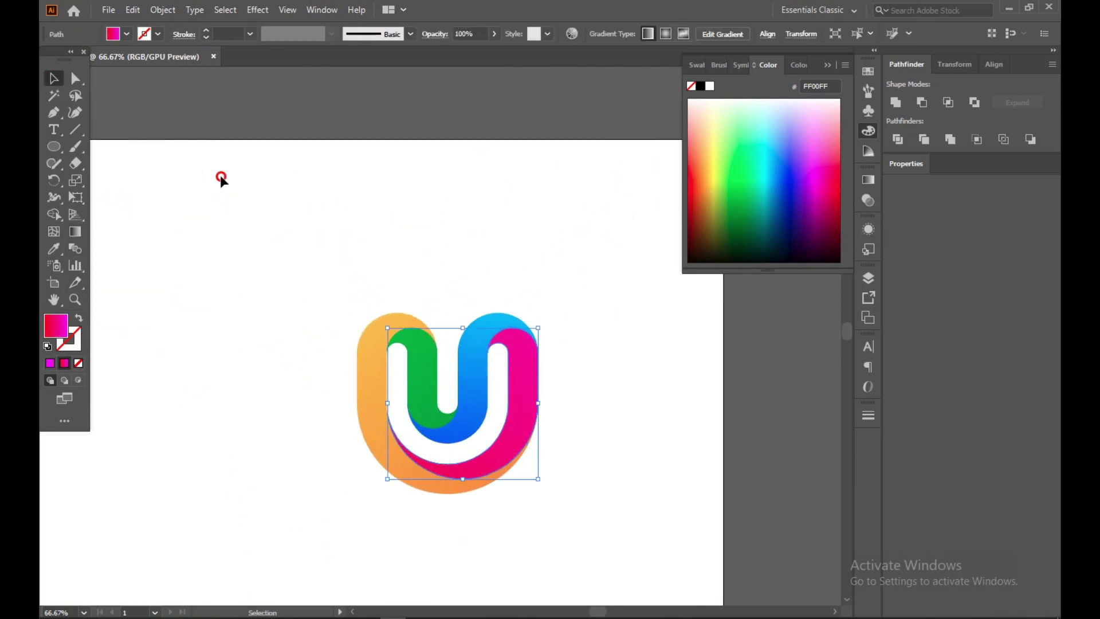
{"action": "left_click", "coordinate": [371, 367]}
{"action": "key", "text": "g"}
{"action": "mouse_move", "coordinate": [174, 167]}
{"action": "left_mouse_down"}
{"action": "mouse_move", "coordinate": [433, 555]}
{"action": "mouse_move", "coordinate": [603, 596]}
{"action": "mouse_move", "coordinate": [589, 562]}
{"action": "left_mouse_up"}
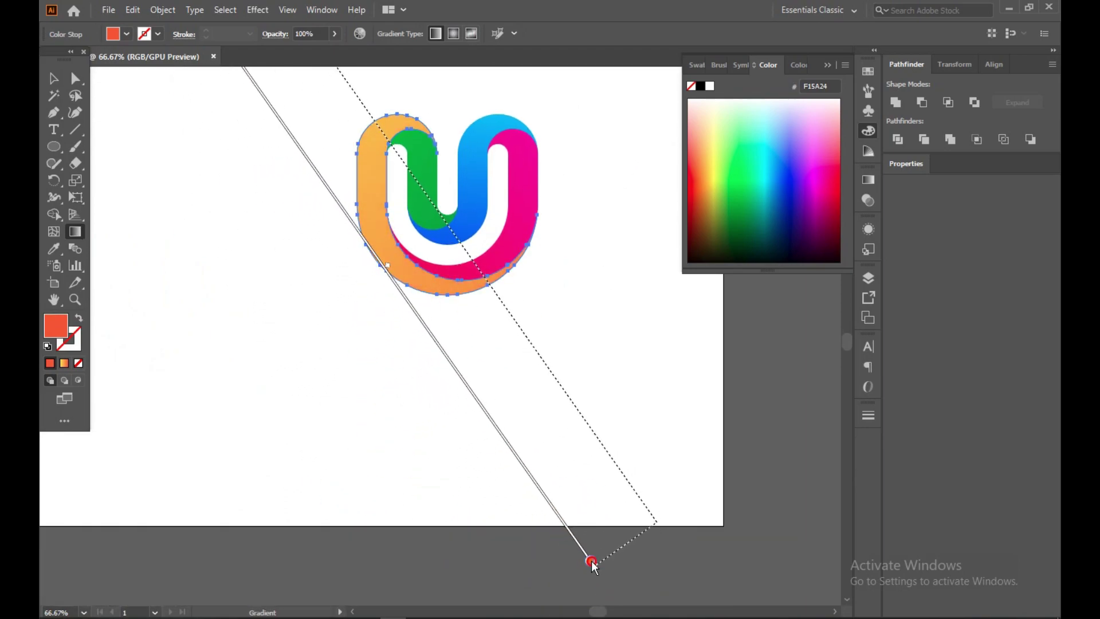
{"action": "key", "text": "v"}
{"action": "left_click", "coordinate": [234, 179]}
{"action": "key", "text": "ctrl+minus"}
{"action": "key", "text": "ctrl+minus"}
{"action": "key", "text": "ctrl+minus"}
{"action": "scroll", "coordinate": [531, 424], "scroll_direction": "up", "scroll_amount": 1}
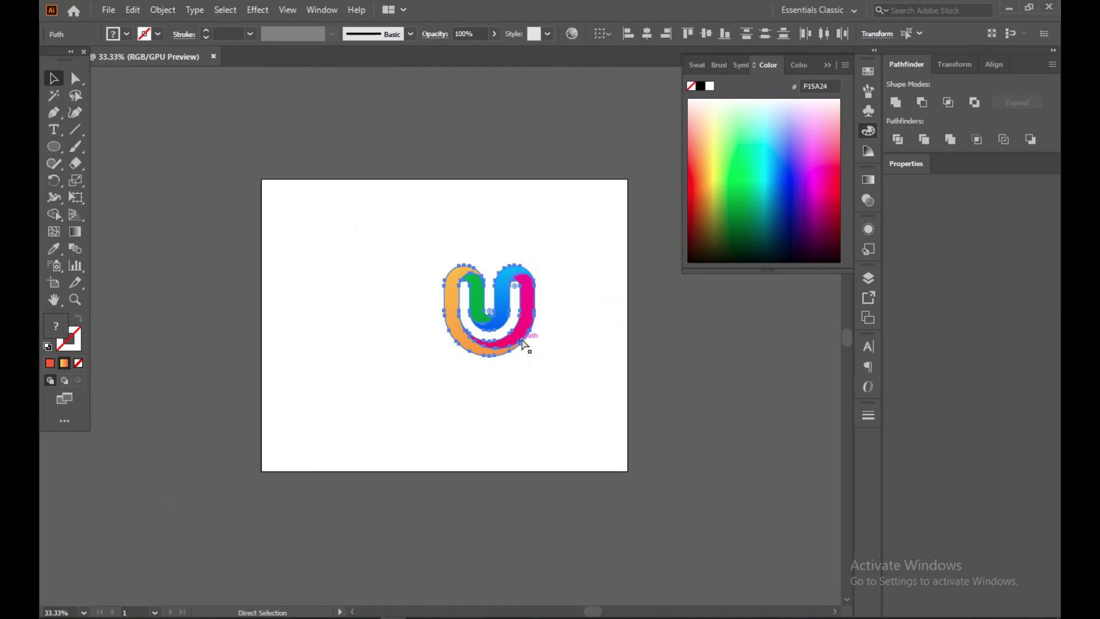
Step: Move the logo off the artboard and draw a rectangle covering the whole artboard
{"action": "left_click", "coordinate": [458, 304]}
{"action": "left_click_drag", "start_coordinate": [381, 231], "coordinate": [593, 429]}
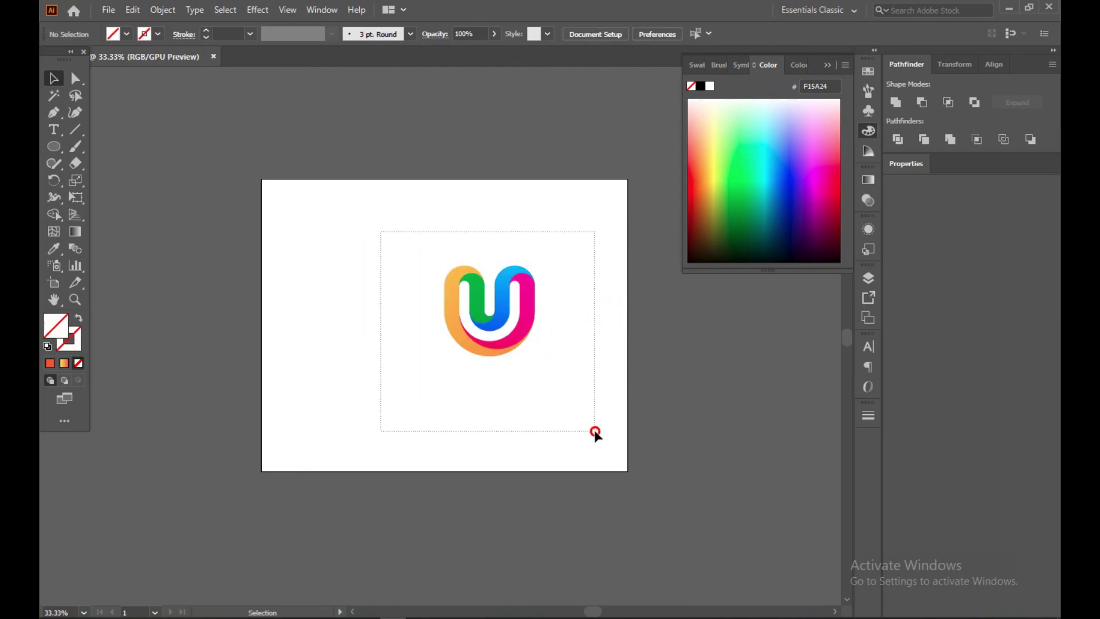
{"action": "mouse_move", "coordinate": [444, 317]}
{"action": "left_mouse_down"}
{"action": "mouse_move", "coordinate": [252, 324]}
{"action": "mouse_move", "coordinate": [115, 413]}
{"action": "left_mouse_up"}
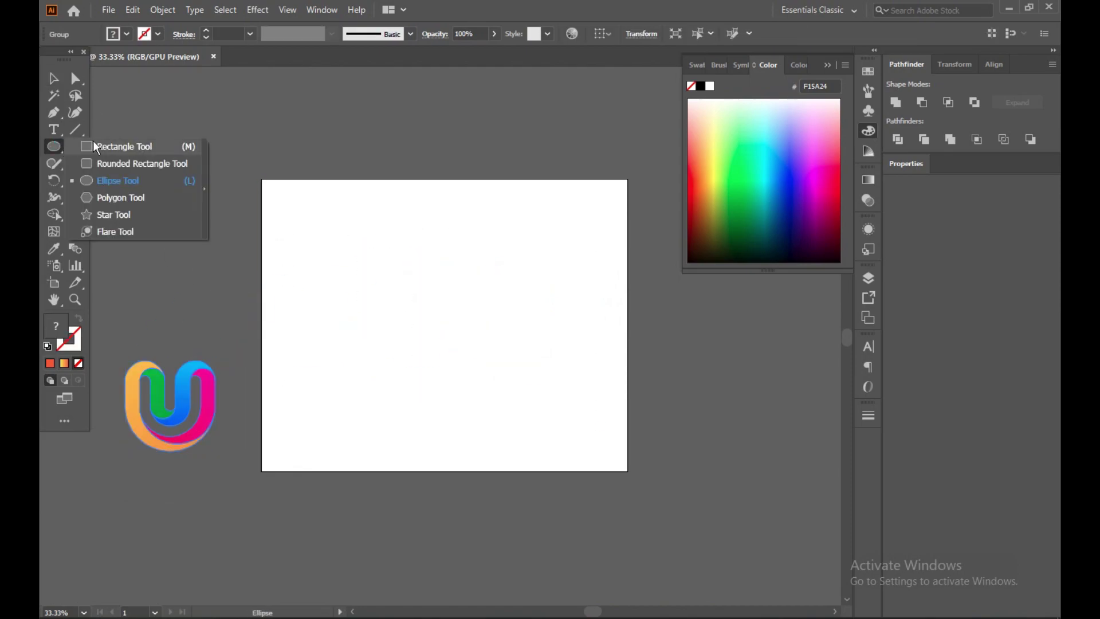
{"action": "left_click_drag", "start_coordinate": [56, 142], "coordinate": [109, 146]}
{"action": "left_click_drag", "start_coordinate": [262, 180], "coordinate": [628, 471]}
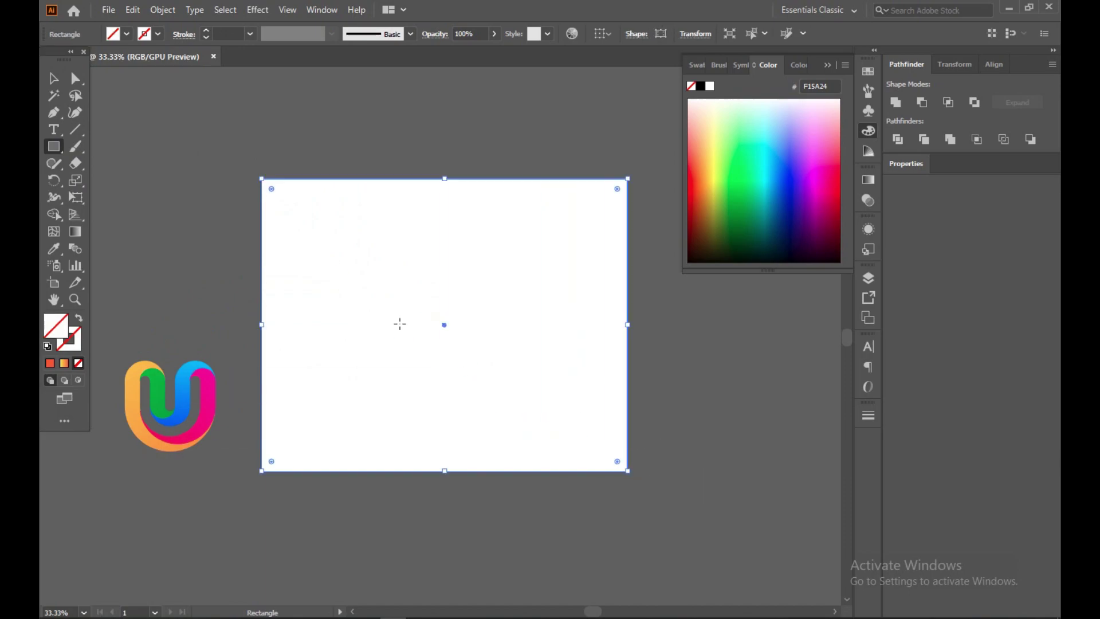
Step: Fill the background rectangle dark navy #181A26 and lock it in place
{"action": "double_click", "coordinate": [60, 321]}
{"action": "left_click_drag", "start_coordinate": [200, 293], "coordinate": [200, 232]}
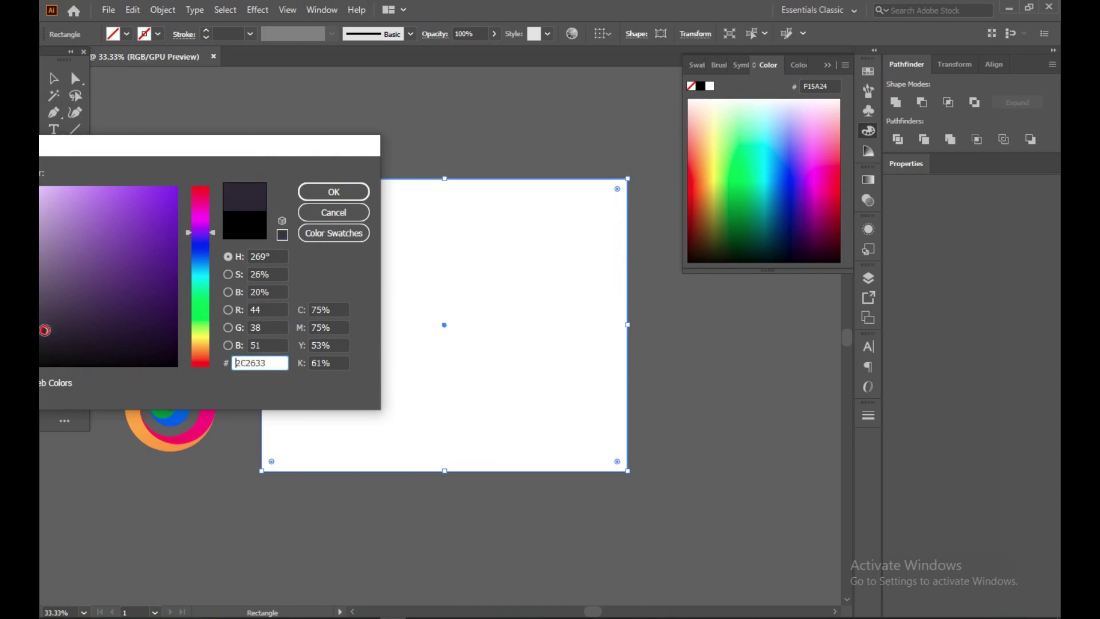
{"action": "key", "text": "Return"}
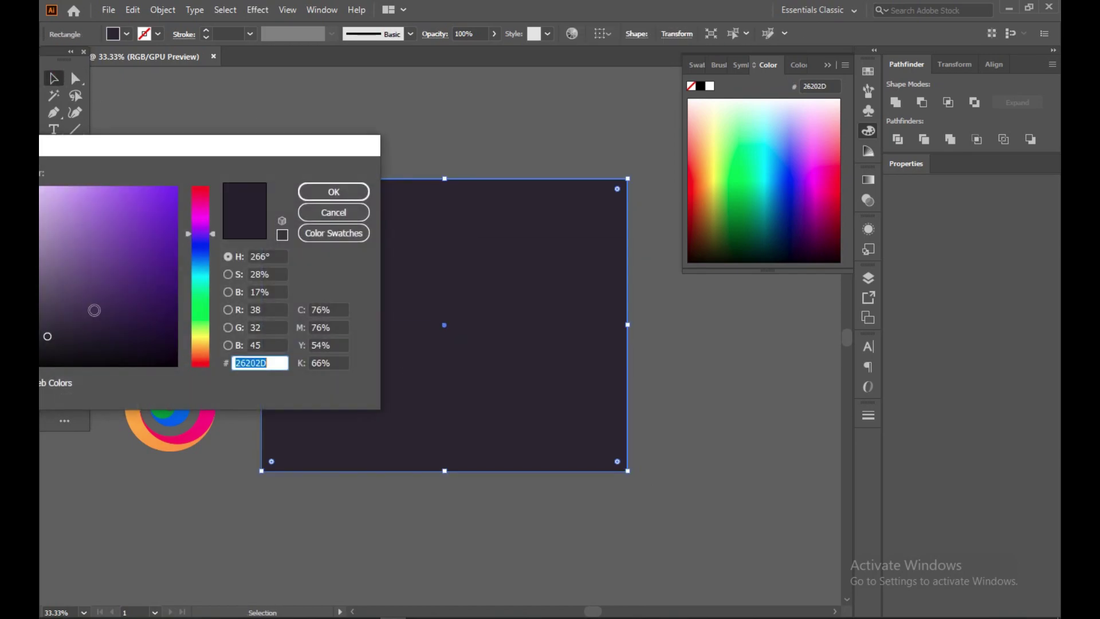
{"action": "left_click_drag", "start_coordinate": [211, 252], "coordinate": [211, 250]}
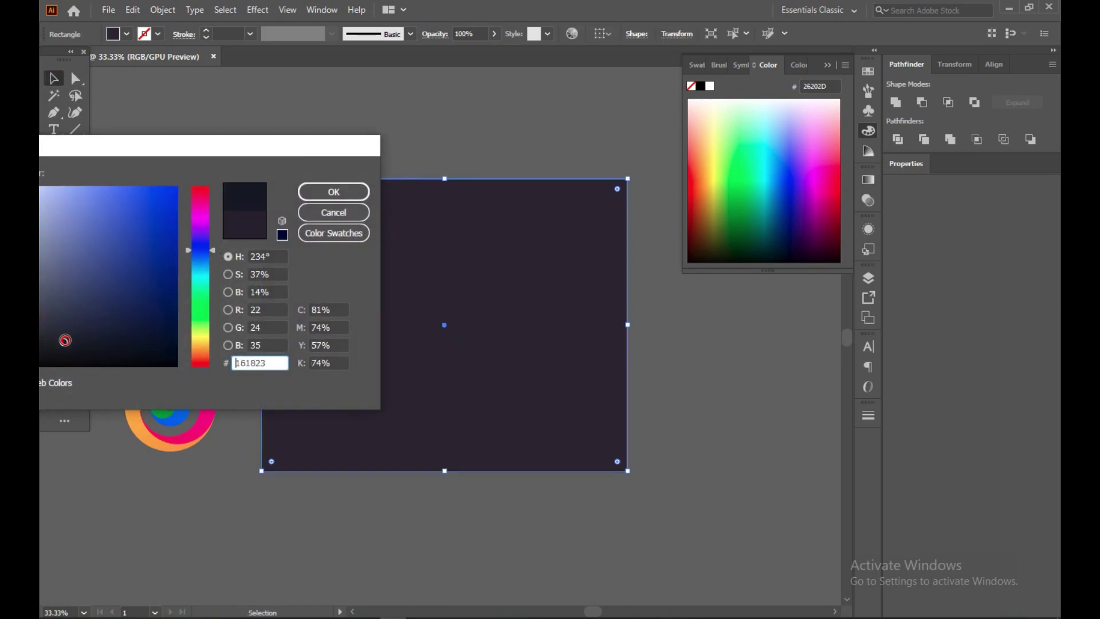
{"action": "key", "text": "Return"}
{"action": "left_click", "coordinate": [596, 299]}
{"action": "left_click", "coordinate": [162, 10]}
{"action": "left_click", "coordinate": [385, 108]}
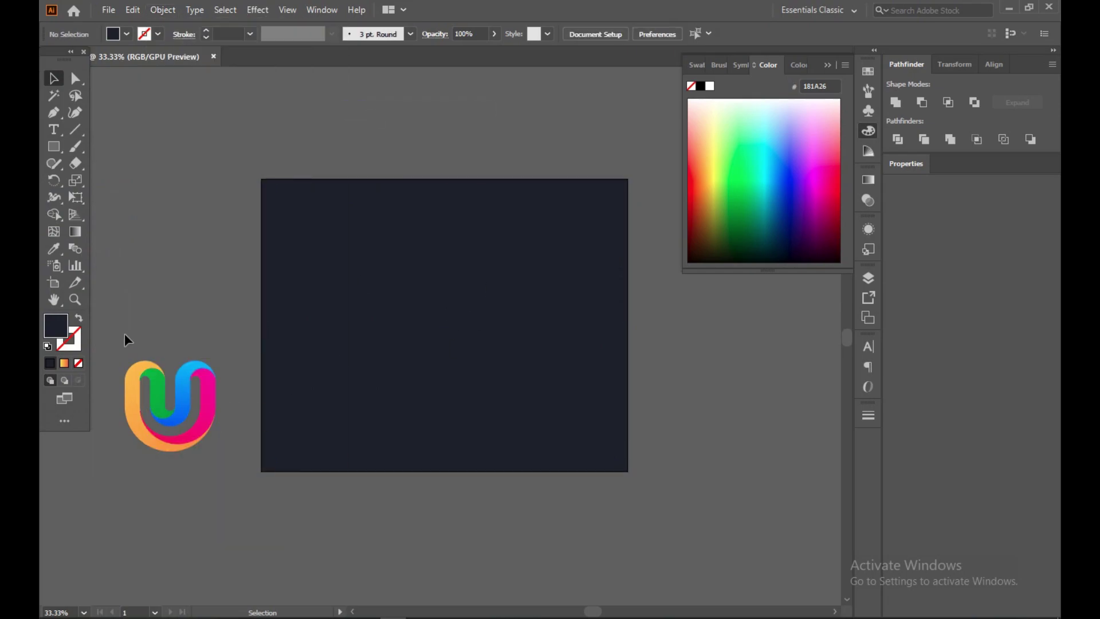
Step: Centre the logo on the artboard and bring it in front of the background
{"action": "left_click_drag", "start_coordinate": [198, 436], "coordinate": [462, 350]}
{"action": "double_click", "coordinate": [454, 332]}
{"action": "right_click", "coordinate": [433, 331]}
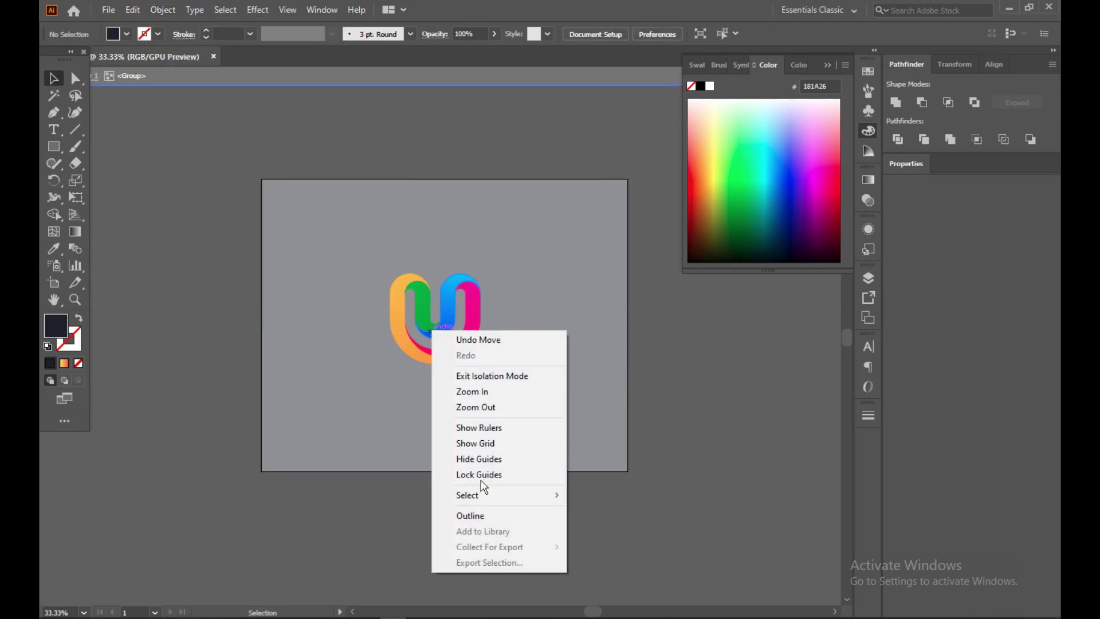
{"action": "left_click", "coordinate": [492, 376]}
{"action": "right_click", "coordinate": [469, 339]}
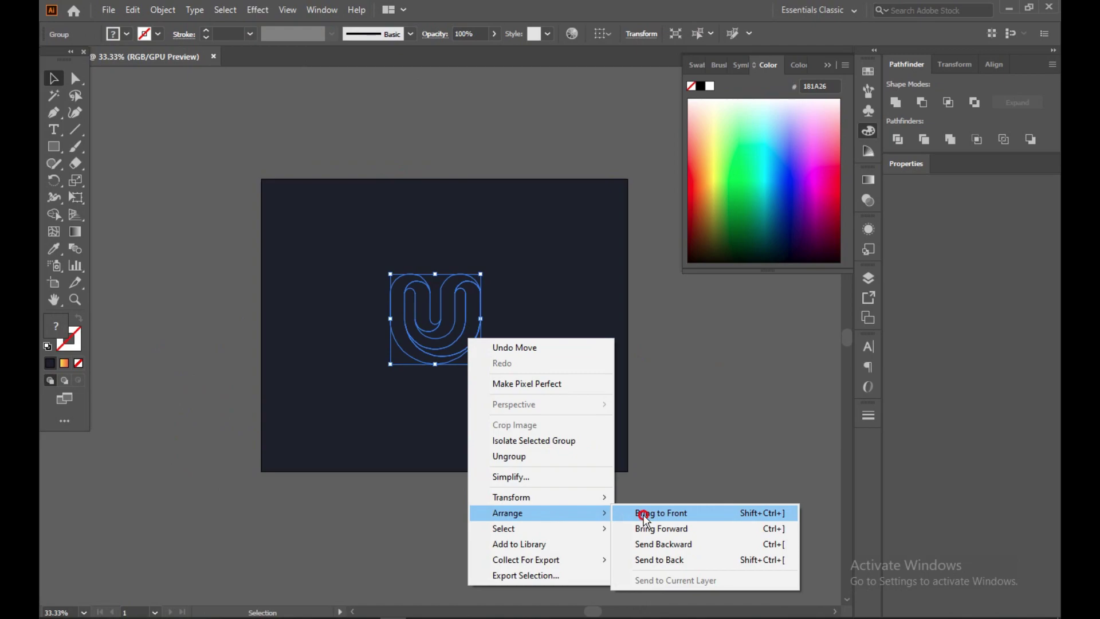
{"action": "left_click", "coordinate": [644, 514]}
{"action": "key", "text": "ctrl+1"}
{"action": "left_click", "coordinate": [440, 362]}
{"action": "right_click", "coordinate": [338, 317]}
{"action": "left_click", "coordinate": [395, 434]}
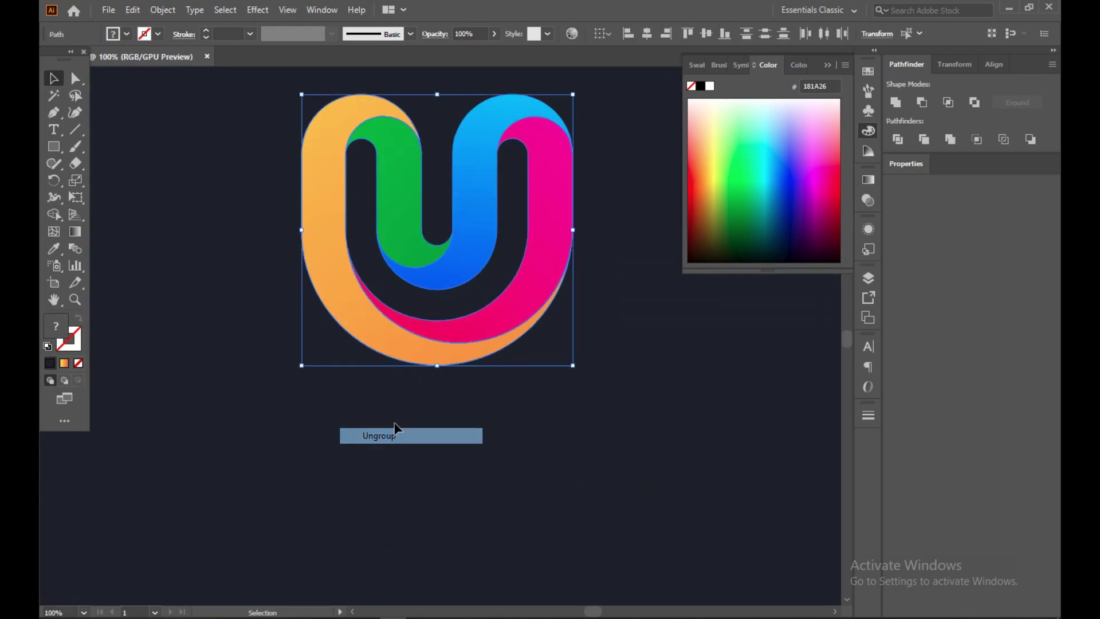
Step: Ungroup the logo and shift the outer loop's gradient midpoint and yellow stop toward yellow
{"action": "double_click", "coordinate": [60, 327]}
{"action": "left_click", "coordinate": [331, 212]}
{"action": "left_click", "coordinate": [868, 179]}
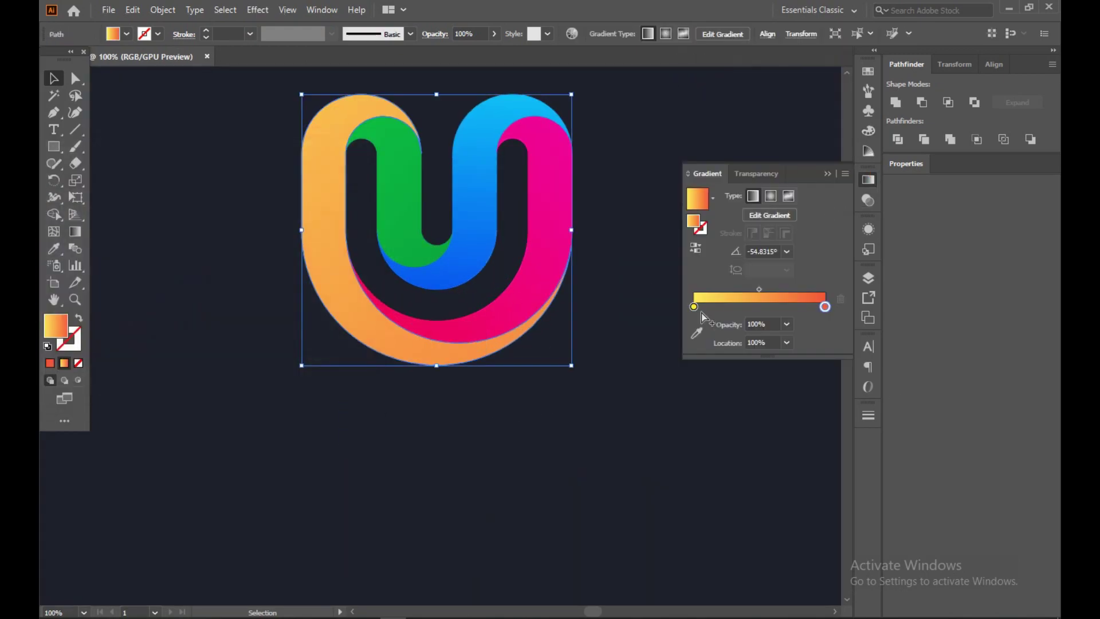
{"action": "left_click_drag", "start_coordinate": [759, 290], "coordinate": [786, 289]}
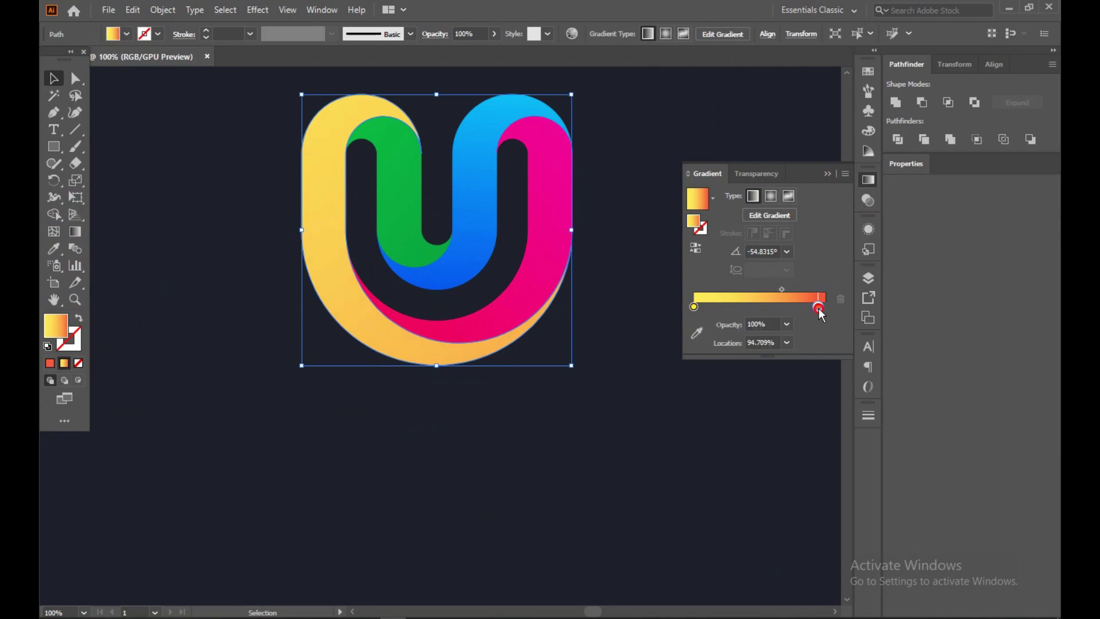
{"action": "mouse_move", "coordinate": [693, 307]}
{"action": "left_mouse_down"}
{"action": "mouse_move", "coordinate": [777, 307]}
{"action": "mouse_move", "coordinate": [734, 308]}
{"action": "left_mouse_up"}
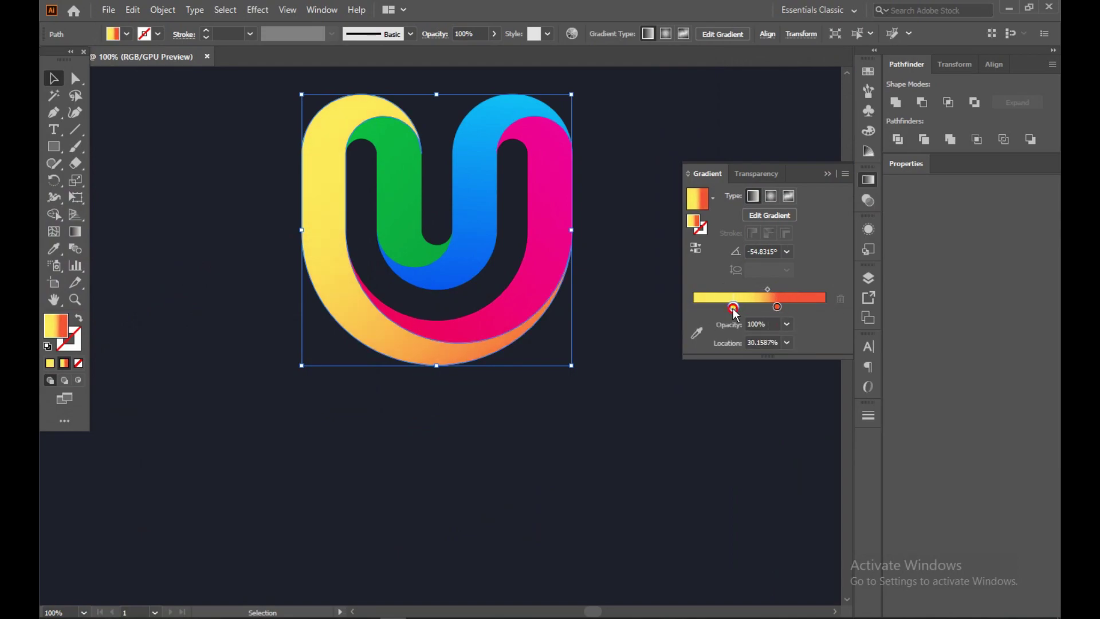
Step: Give the green inner loop a dark-to-light green gradient with a lighter midpoint
{"action": "left_click", "coordinate": [440, 237]}
{"action": "double_click", "coordinate": [694, 306]}
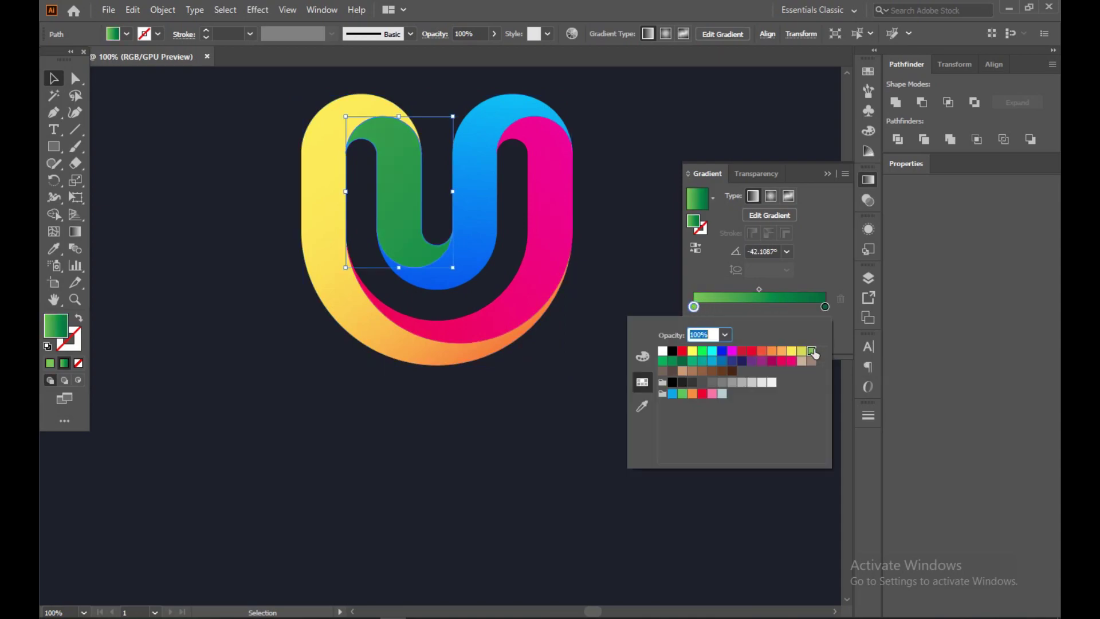
{"action": "double_click", "coordinate": [825, 306]}
{"action": "left_click", "coordinate": [663, 361]}
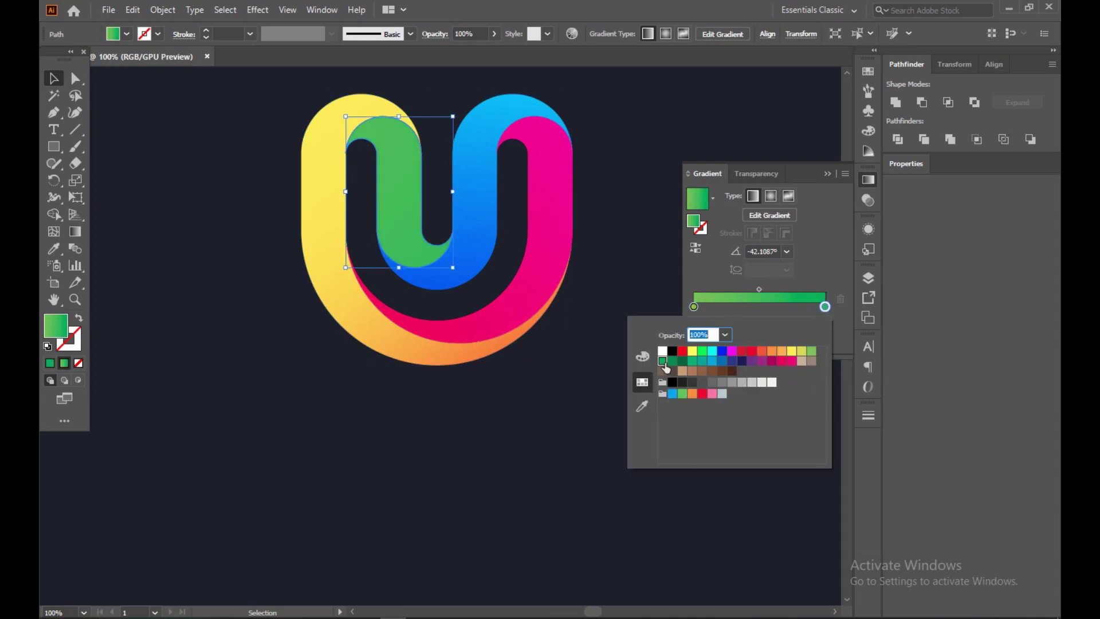
{"action": "left_click", "coordinate": [810, 352]}
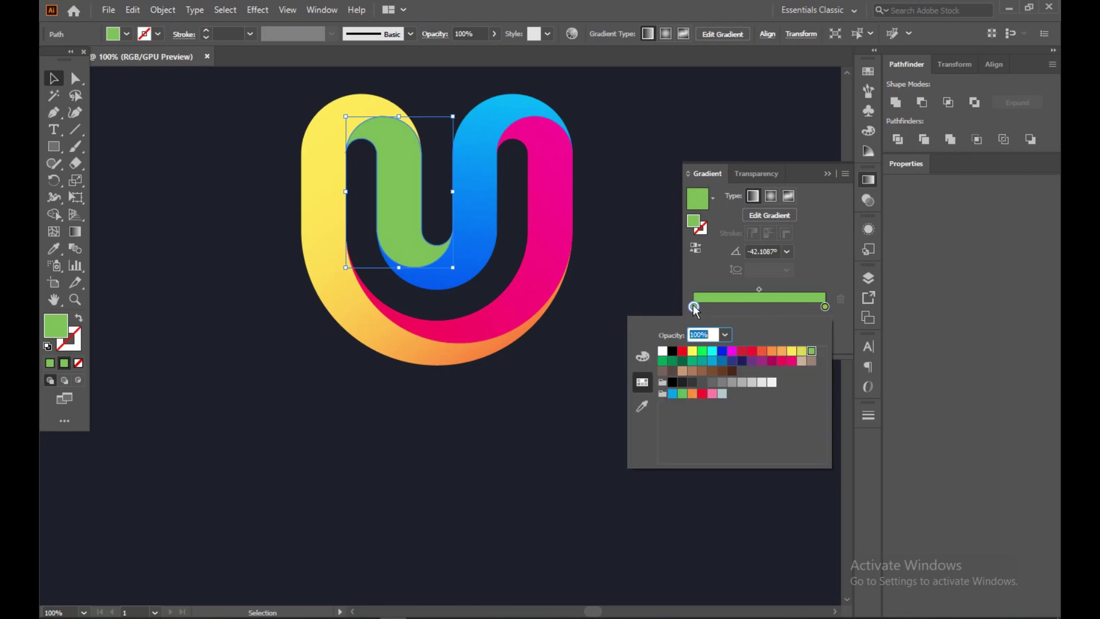
{"action": "left_click", "coordinate": [703, 352]}
{"action": "left_click", "coordinate": [673, 361]}
{"action": "left_click", "coordinate": [695, 314]}
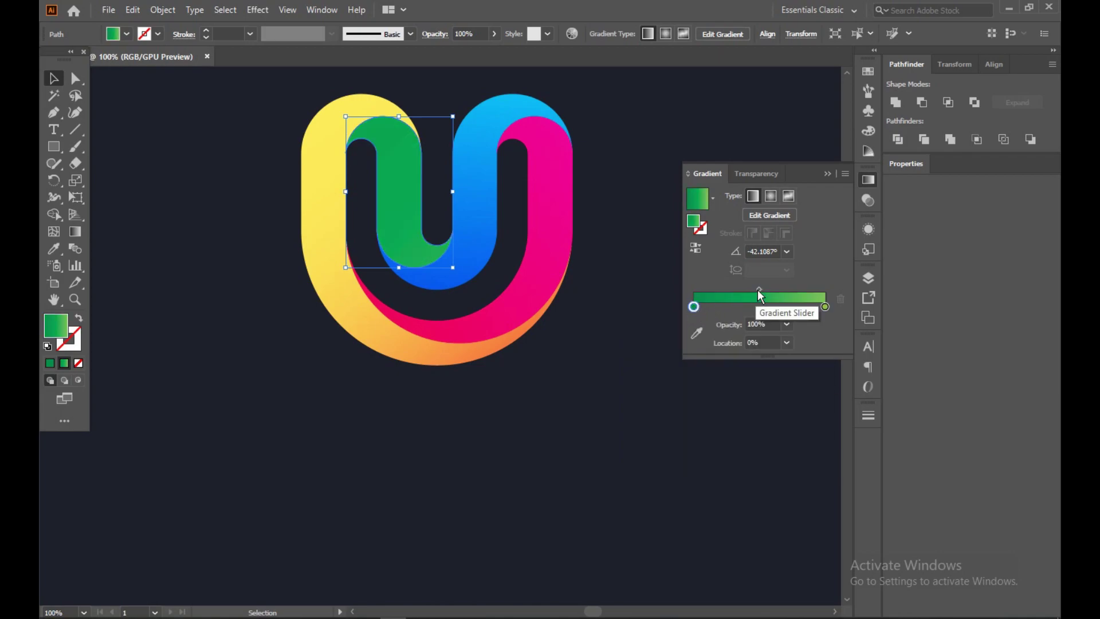
{"action": "left_click_drag", "start_coordinate": [758, 289], "coordinate": [794, 288]}
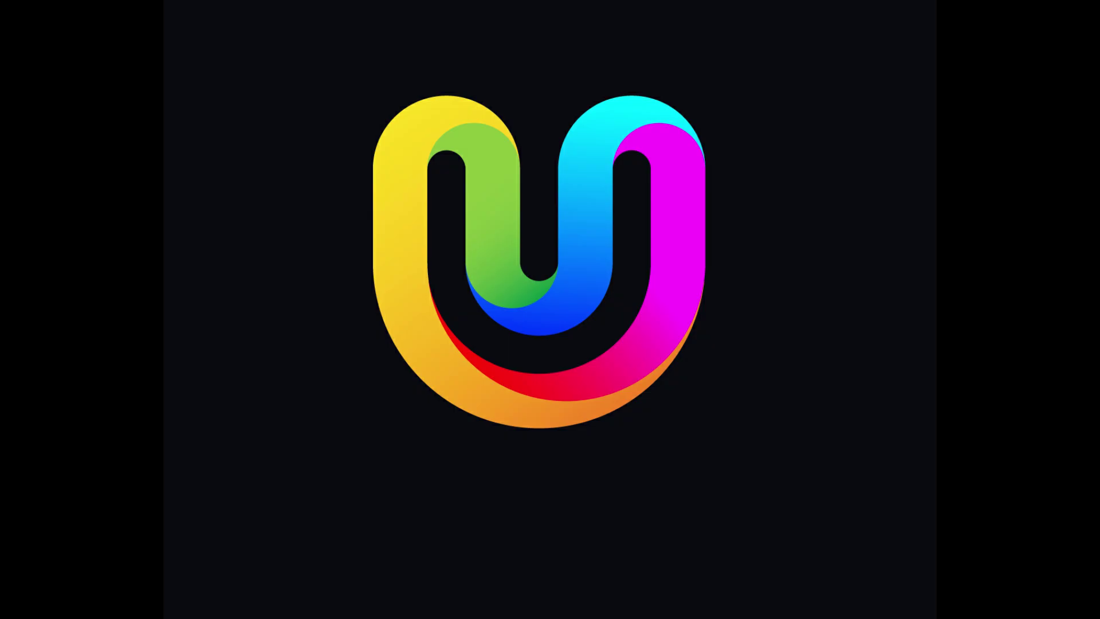